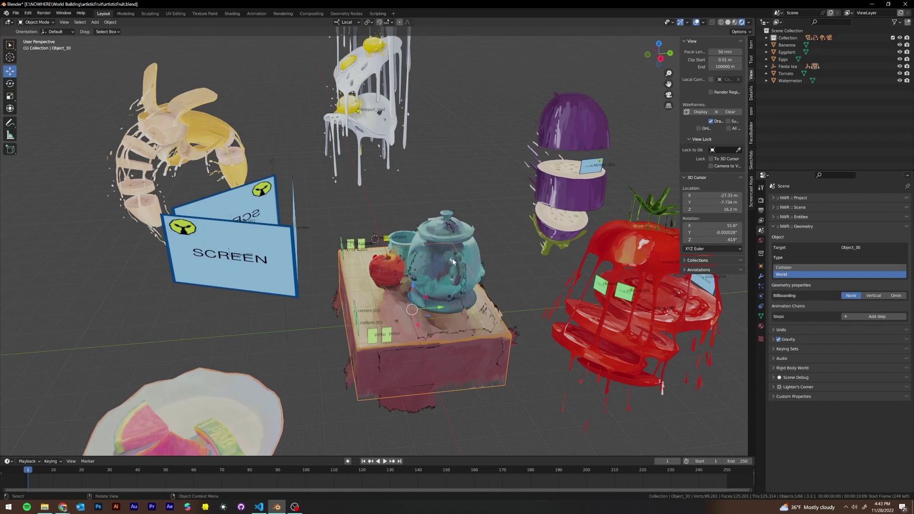
# Create a new collection in the scene, name it "collision" and make it the active collection.
pyautogui.rightClick(793, 148)
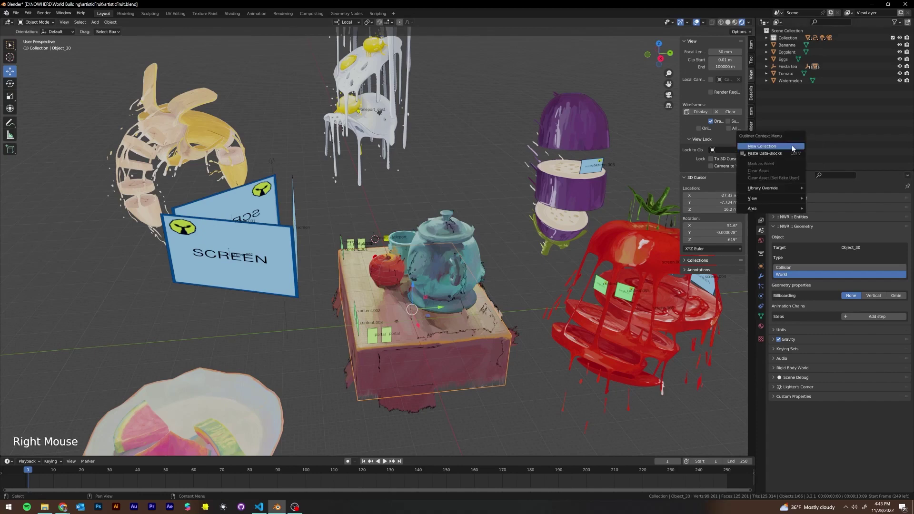
pyautogui.click(793, 147)
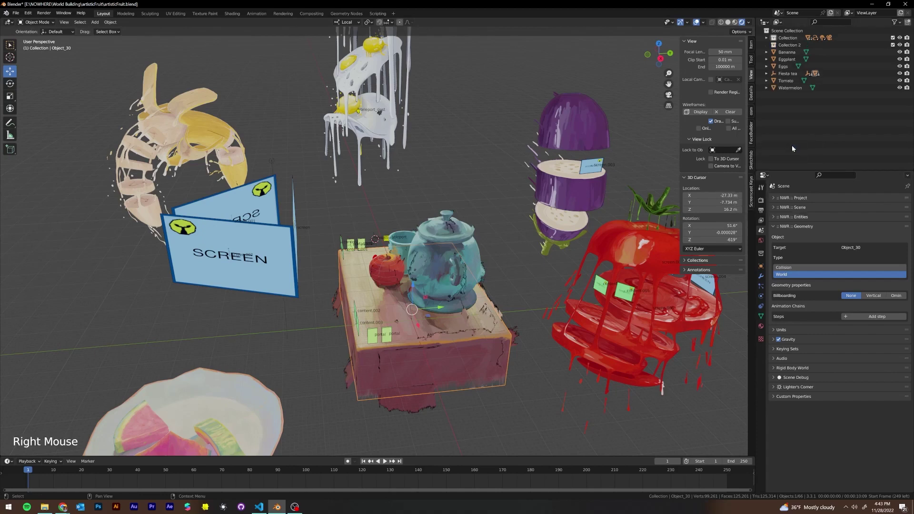
pyautogui.doubleClick(789, 45)
pyautogui.write('colli')
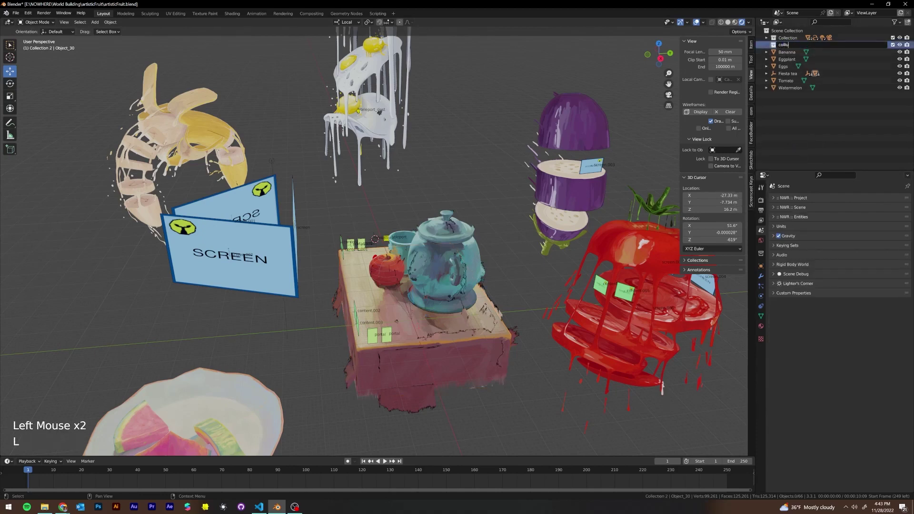
pyautogui.press('BackSpace')
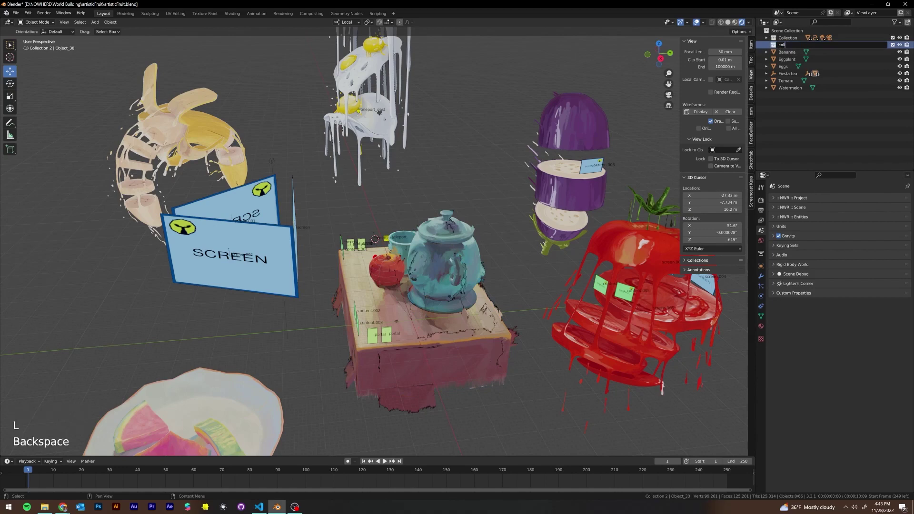
pyautogui.press('BackSpace')
pyautogui.write('lision')
pyautogui.press('Return')
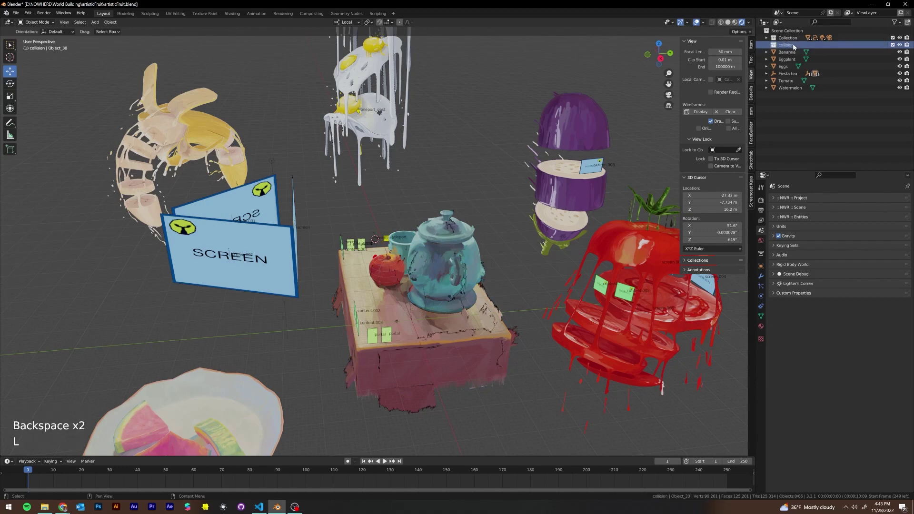
pyautogui.click(762, 46)
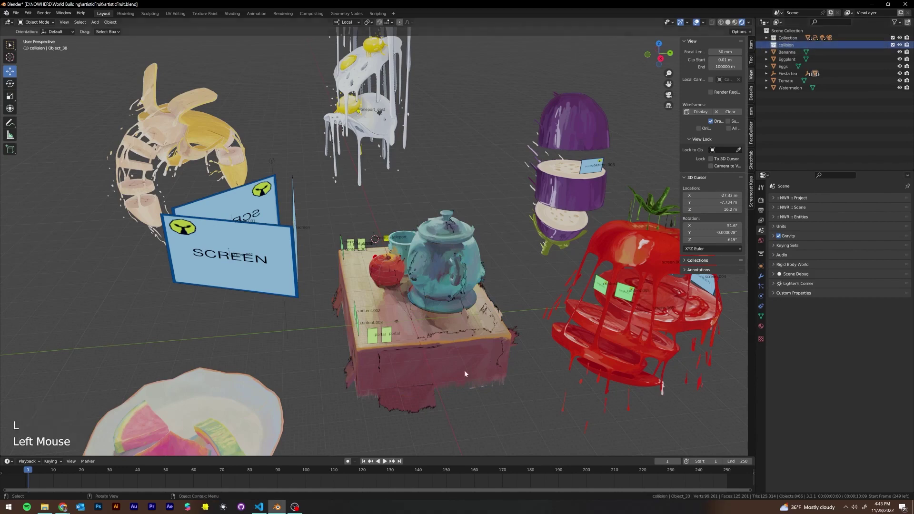
# Copy the table block under the teapot and paste the duplicate into the collision collection.
pyautogui.doubleClick(438, 328)
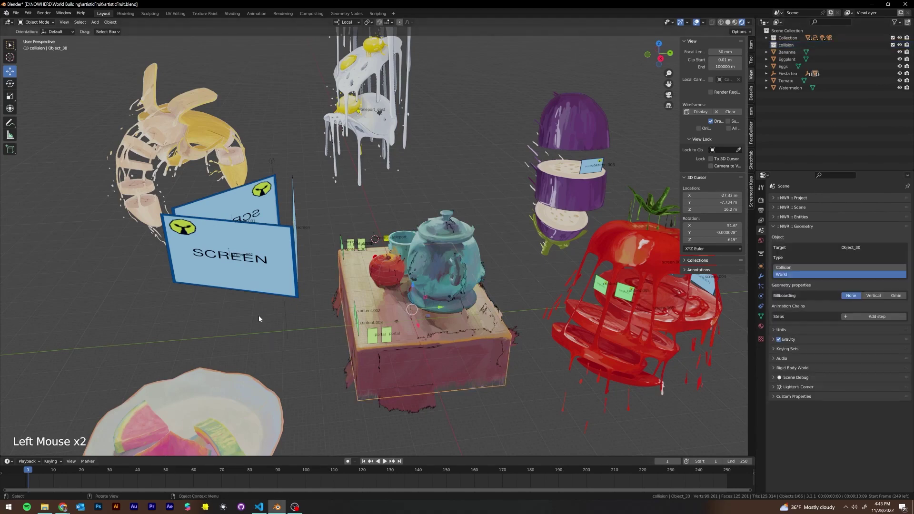
pyautogui.scroll(-1, 166, 299)
pyautogui.moveTo(43, 296); pyautogui.dragTo(88, 292, button='middle')
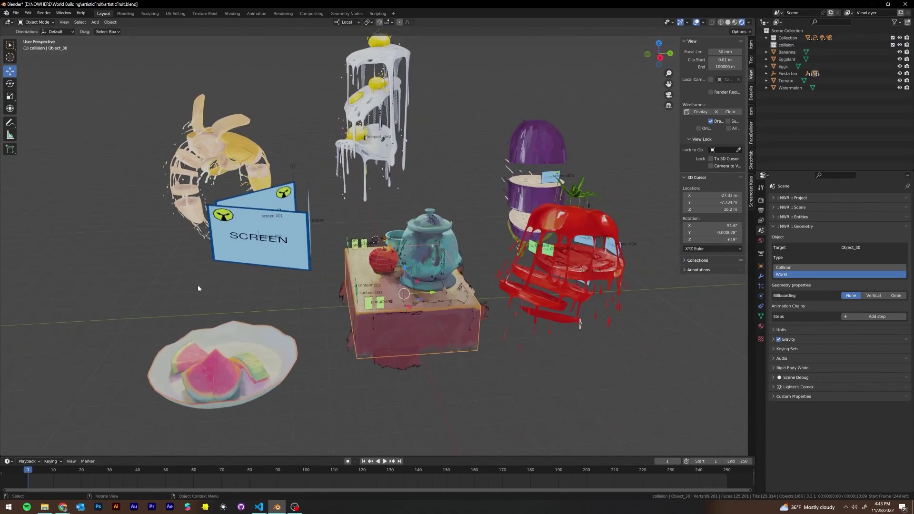
pyautogui.hotkey('ctrl', 'c')
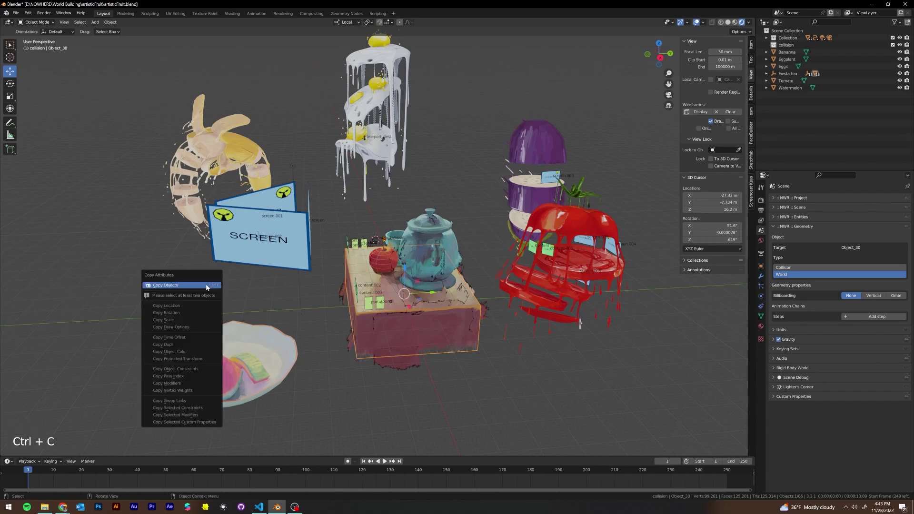
pyautogui.hotkey('ctrl', 'v')
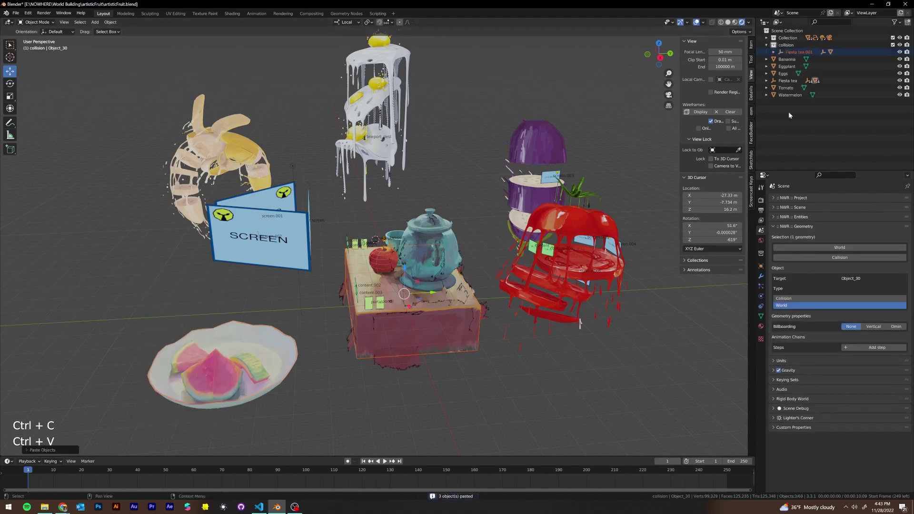
# Rename the pasted top-level parent in the collision collection to "tableNav".
pyautogui.doubleClick(799, 53)
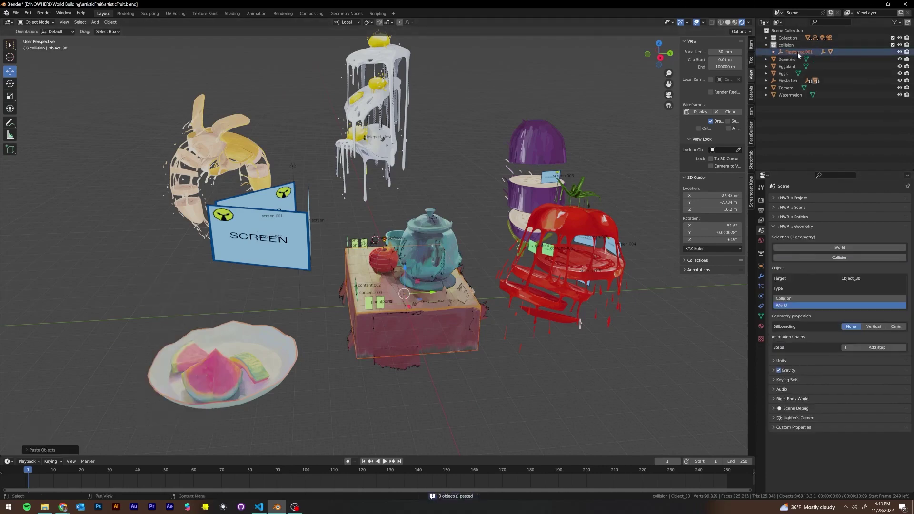
pyautogui.write('table')
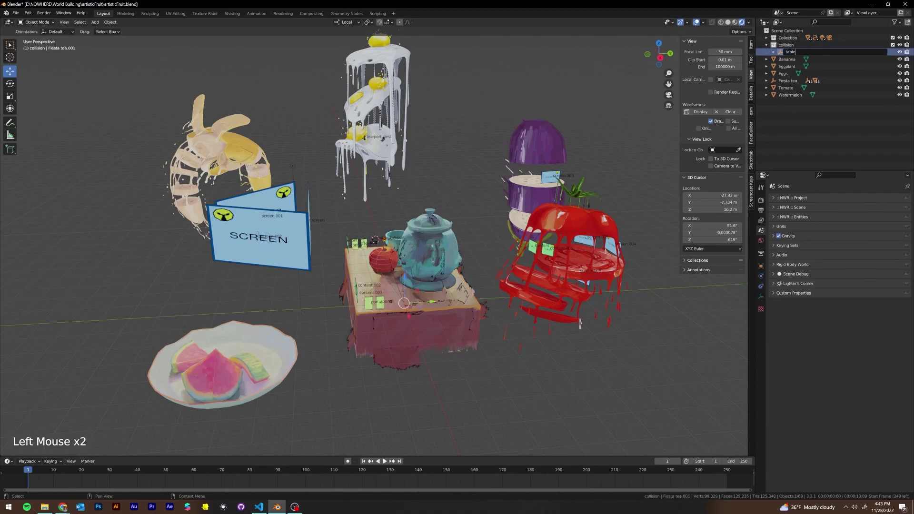
pyautogui.write('Na')
pyautogui.write('v')
pyautogui.press('Return')
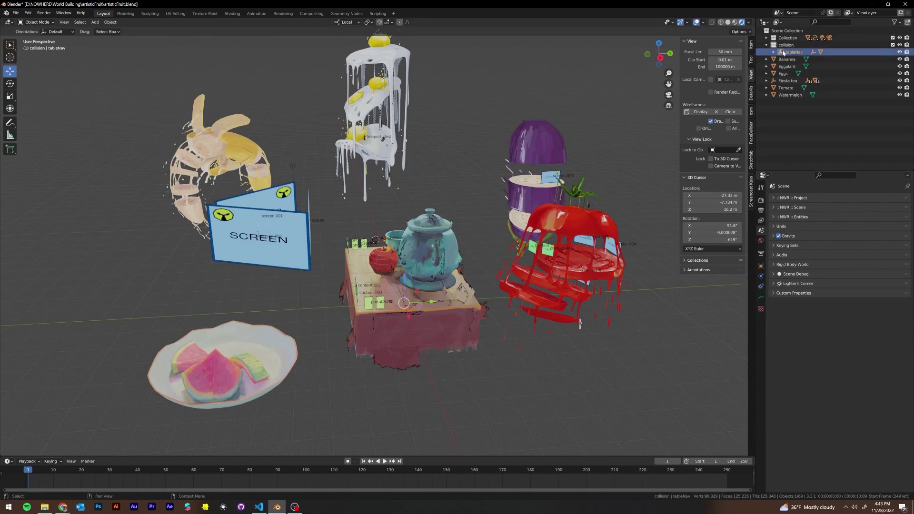
# Expand the tableNav hierarchy down to its mesh, copy the parent's name and rename the parent "tableNav1".
pyautogui.click(781, 52)
pyautogui.click(774, 52)
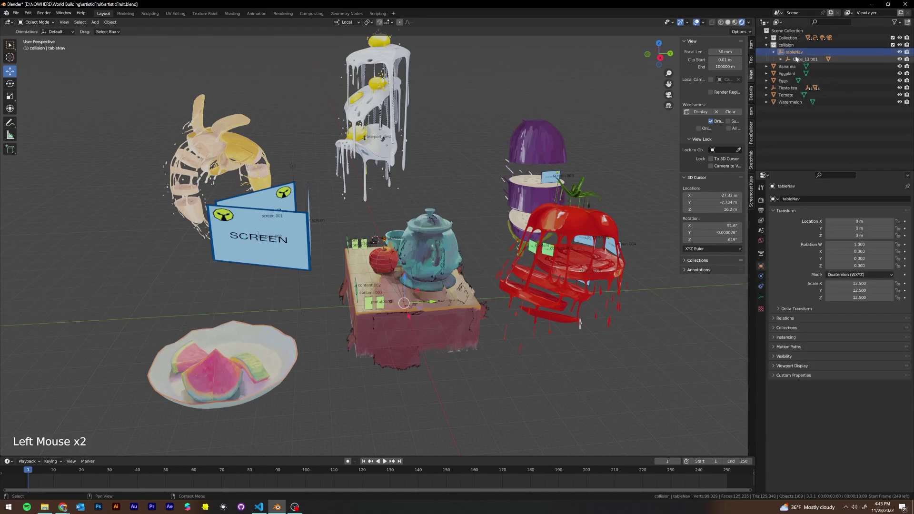
pyautogui.click(781, 59)
pyautogui.click(788, 66)
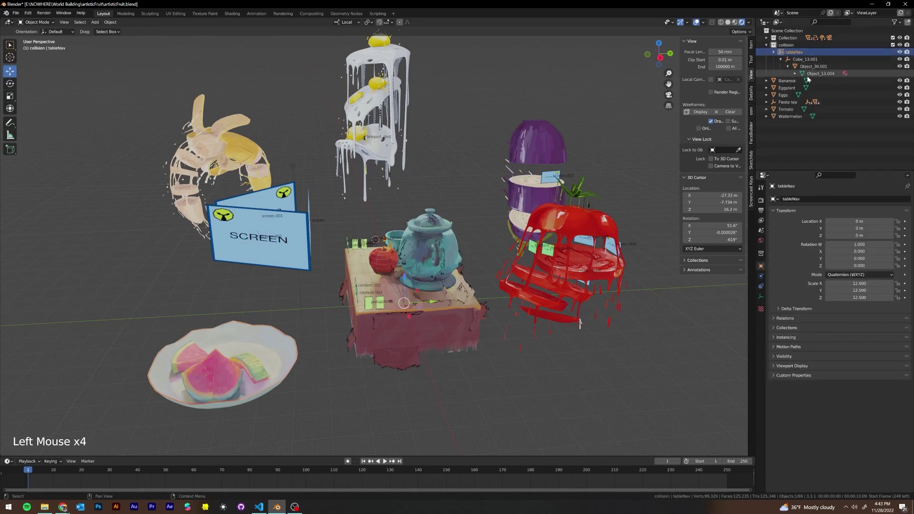
pyautogui.click(809, 67)
pyautogui.doubleClick(792, 52)
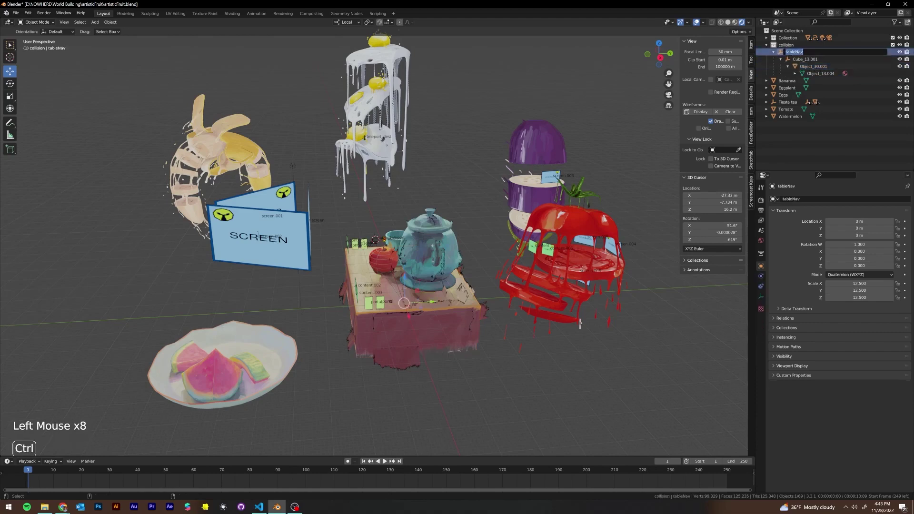
pyautogui.hotkey('ctrl', 'Right')
pyautogui.write('1')
pyautogui.press('Return')
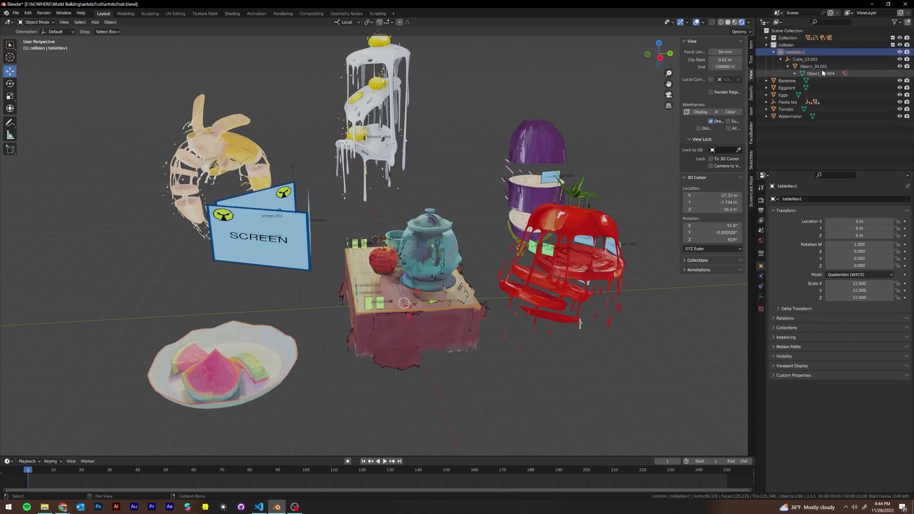
# Rename the duplicated table mesh object, Object_30.001, to "tableNav" using the copied name.
pyautogui.doubleClick(813, 67)
pyautogui.hotkey('ctrl', 'v')
pyautogui.press('Return')
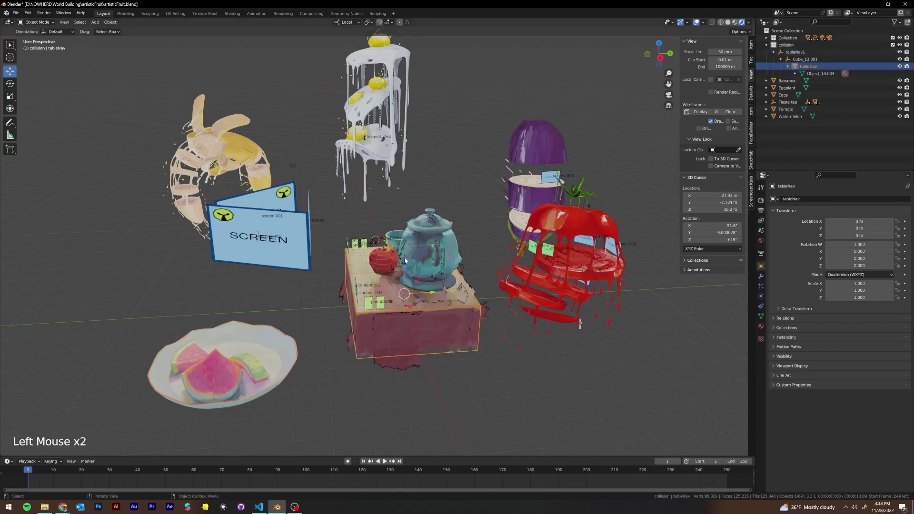
# Clear the tableNav mesh's parent while keeping its transformation.
pyautogui.press('alt')
pyautogui.hotkey('alt', 'p')
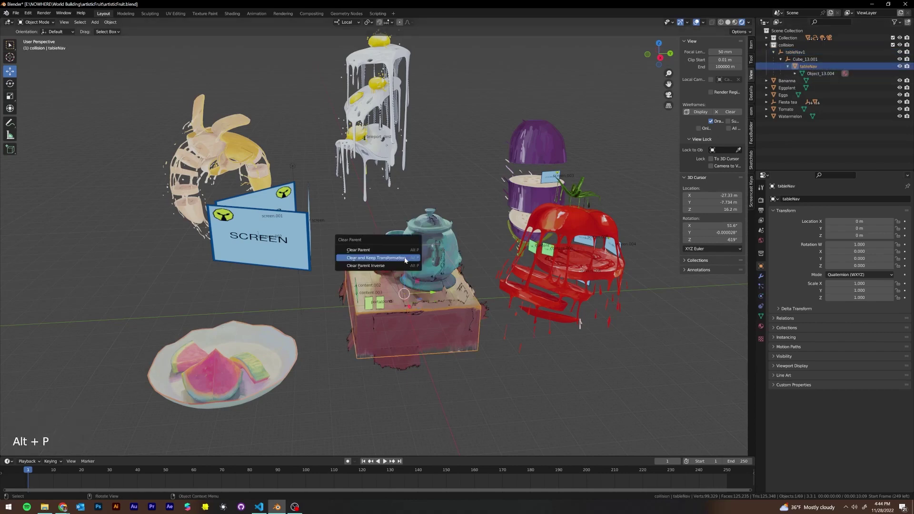
pyautogui.click(405, 260)
# Delete the leftover tableNav1 parent together with its whole hierarchy.
pyautogui.click(822, 66)
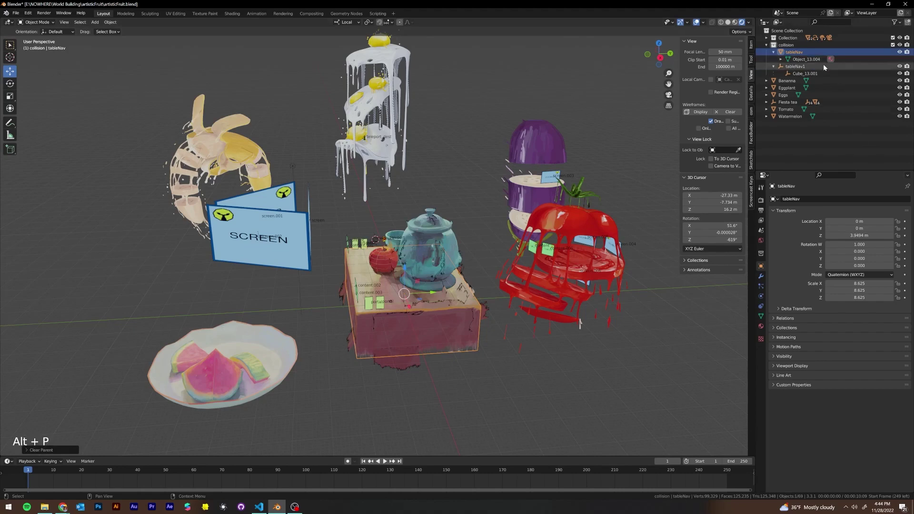
pyautogui.rightClick(815, 65)
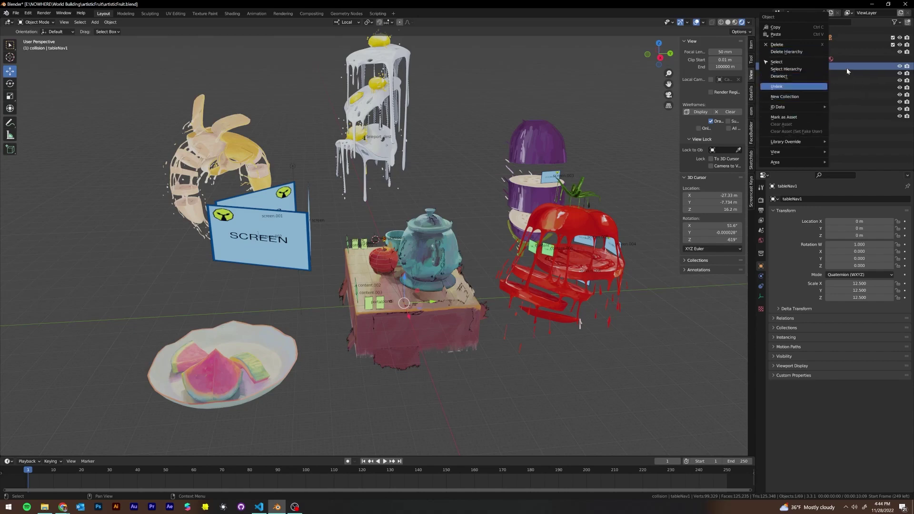
pyautogui.click(811, 52)
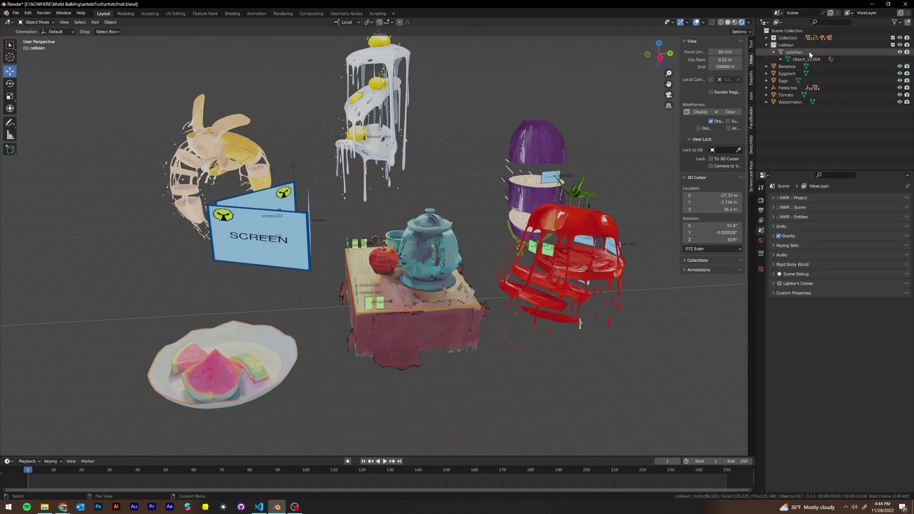
# Apply all transforms to the tableNav mesh.
pyautogui.click(811, 52)
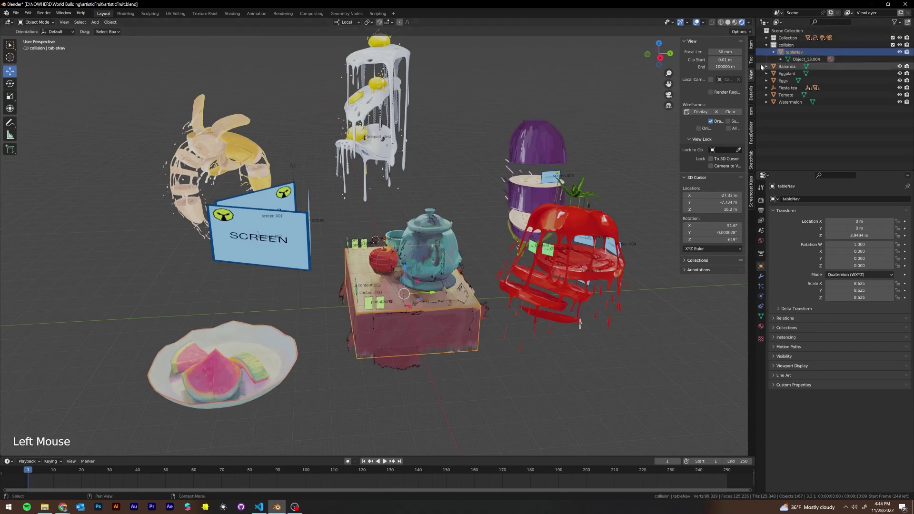
pyautogui.moveTo(258, 295); pyautogui.dragTo(419, 296, button='middle')
pyautogui.scroll(-1, 403, 313)
pyautogui.scroll(1, 404, 313)
pyautogui.hotkey('ctrl', 'a')
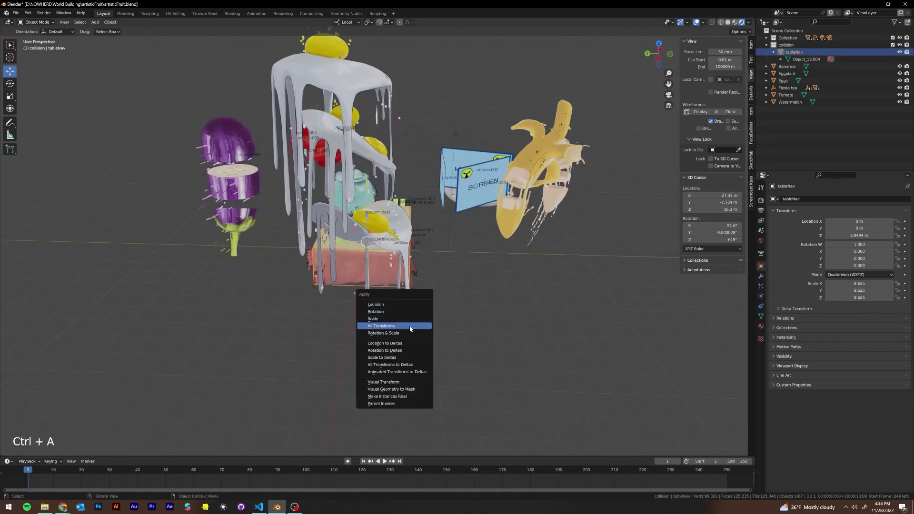
pyautogui.click(410, 326)
# Examine the table block and the objects standing on and around it from several sides.
pyautogui.moveTo(410, 329); pyautogui.dragTo(619, 329, button='middle')
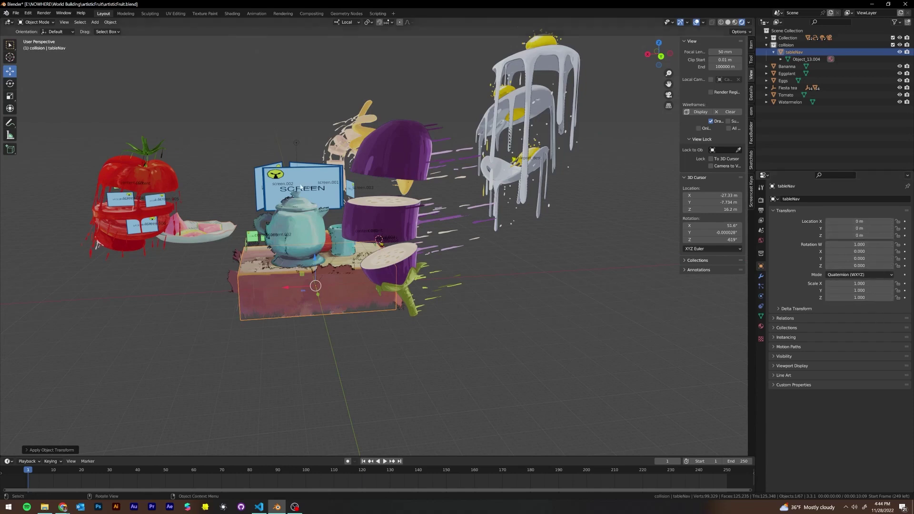
pyautogui.scroll(2, 267, 171)
pyautogui.moveTo(267, 174); pyautogui.dragTo(274, 287, button='middle')
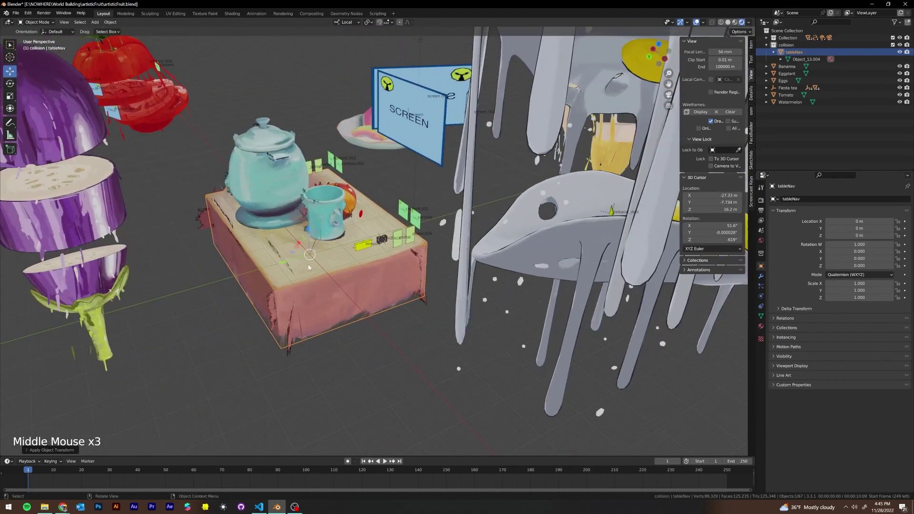
pyautogui.scroll(-2, 338, 199)
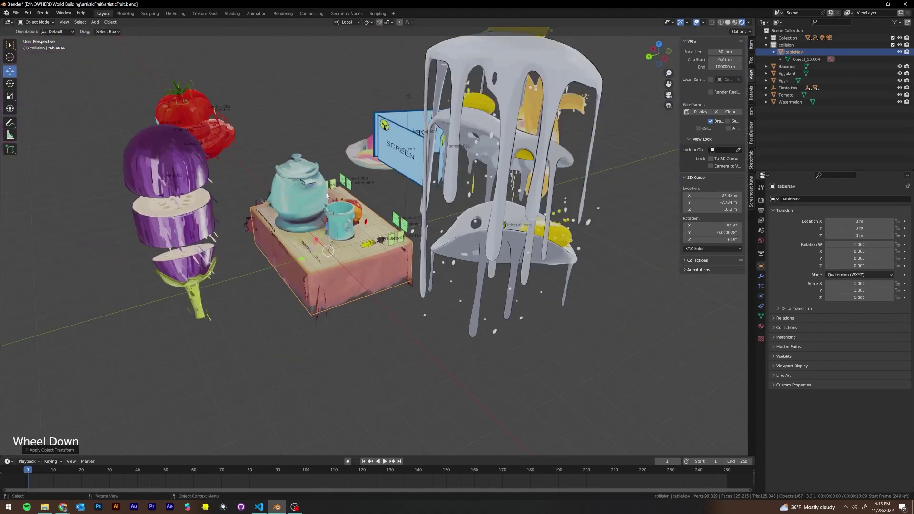
pyautogui.moveTo(328, 195); pyautogui.dragTo(343, 181, button='middle')
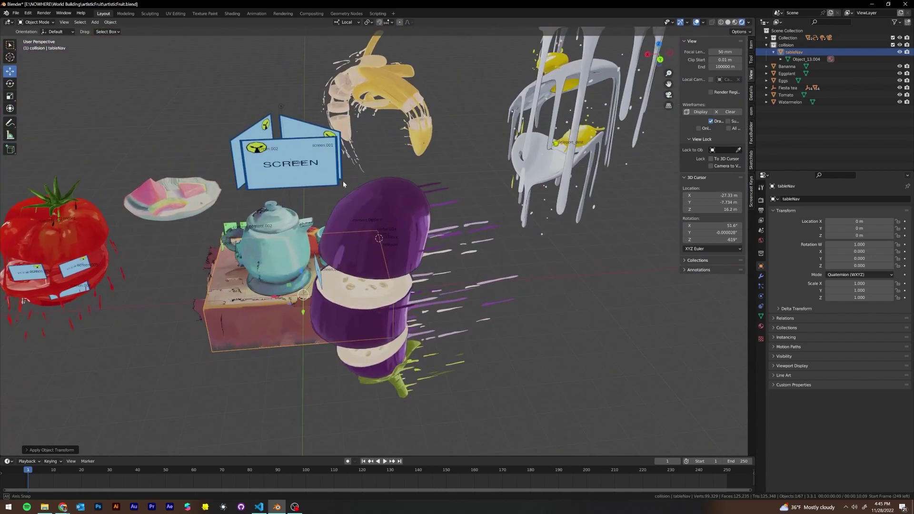
pyautogui.moveTo(198, 172); pyautogui.dragTo(223, 156, button='middle')
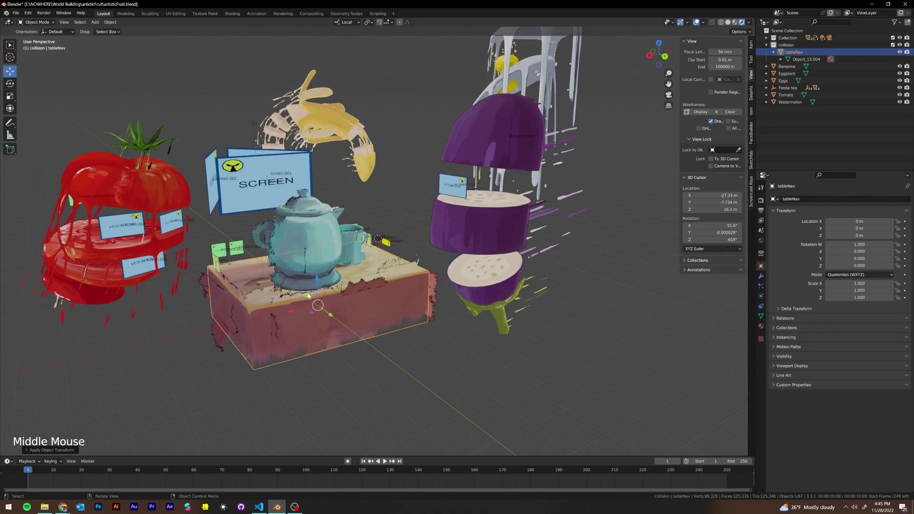
pyautogui.moveTo(332, 300); pyautogui.dragTo(308, 303, button='middle')
# Copy the apple on the table and paste the duplicate into the collision collection.
pyautogui.click(373, 292)
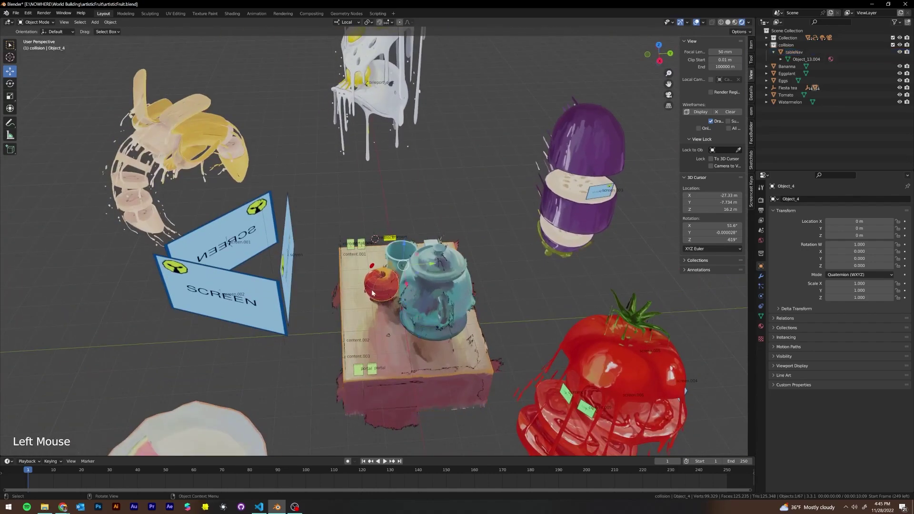
pyautogui.press('KP_Decimal')
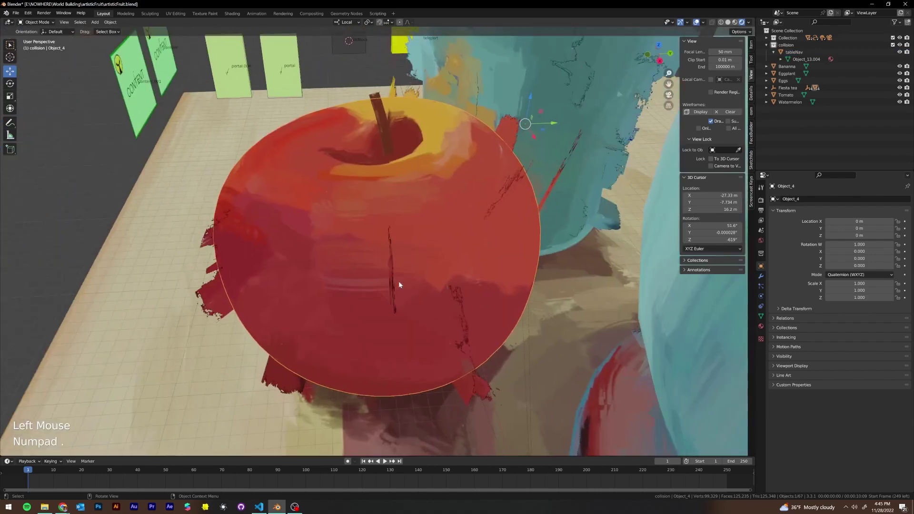
pyautogui.scroll(-2, 399, 281)
pyautogui.moveTo(384, 357); pyautogui.dragTo(469, 308, button='middle')
pyautogui.scroll(2, 465, 339)
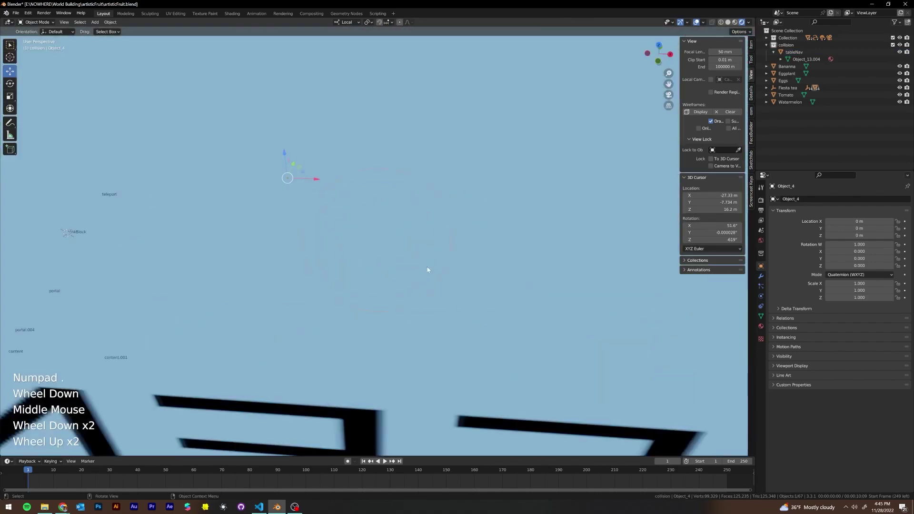
pyautogui.scroll(-1, 429, 267)
pyautogui.moveTo(428, 267); pyautogui.dragTo(459, 244, button='middle')
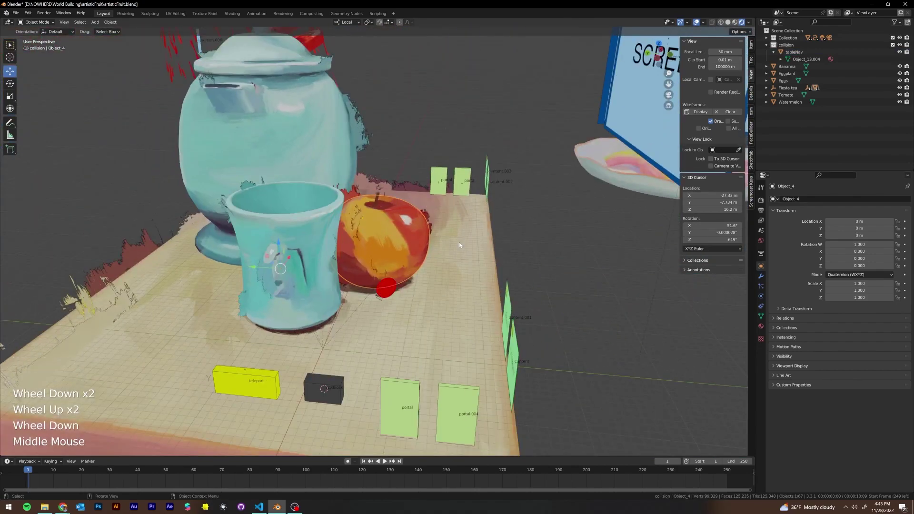
pyautogui.hotkey('ctrl', 'c')
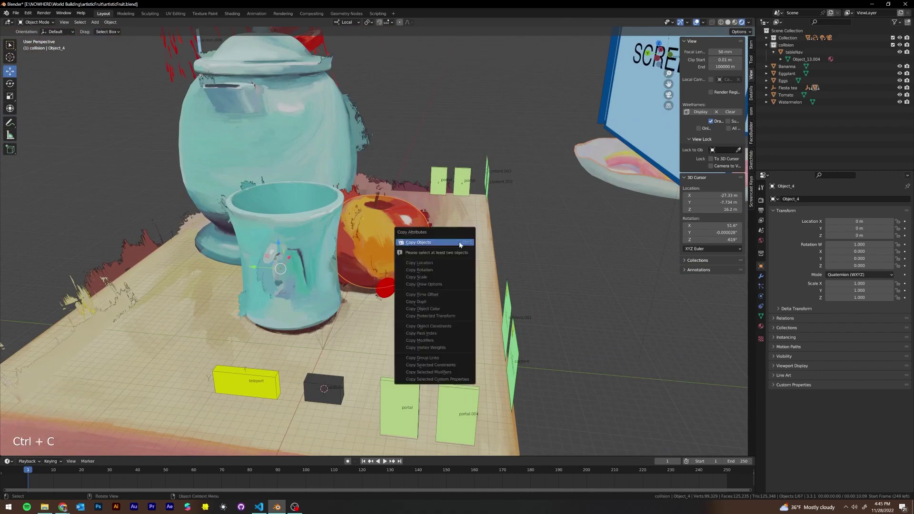
pyautogui.click(460, 243)
pyautogui.hotkey('ctrl', 'v')
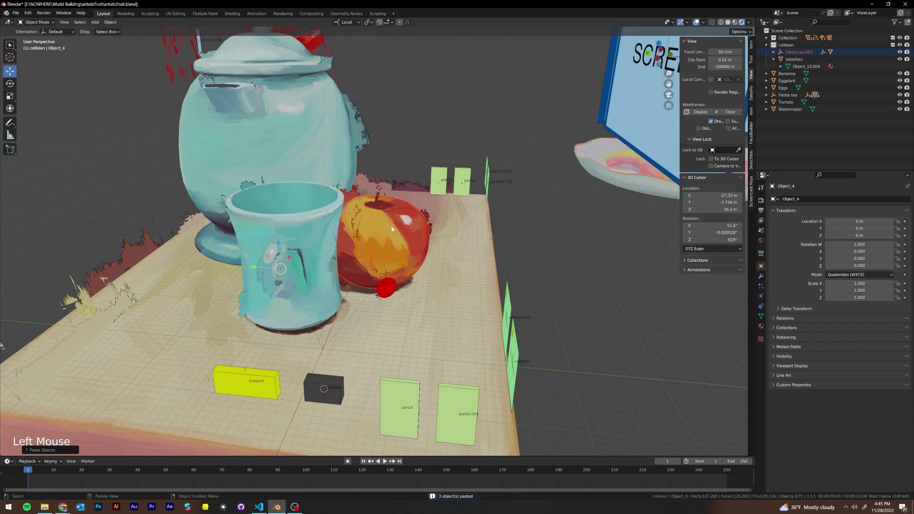
# Expand the pasted Fiesta tea.001 hierarchy and rename its apple mesh Object_4.001 as appleNav.
pyautogui.click(804, 51)
pyautogui.click(773, 52)
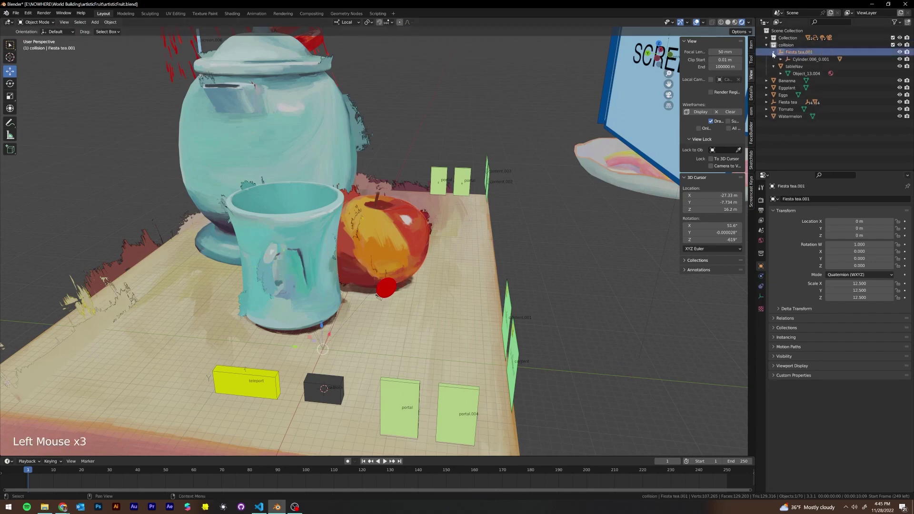
pyautogui.click(781, 59)
pyautogui.click(788, 66)
pyautogui.doubleClick(813, 66)
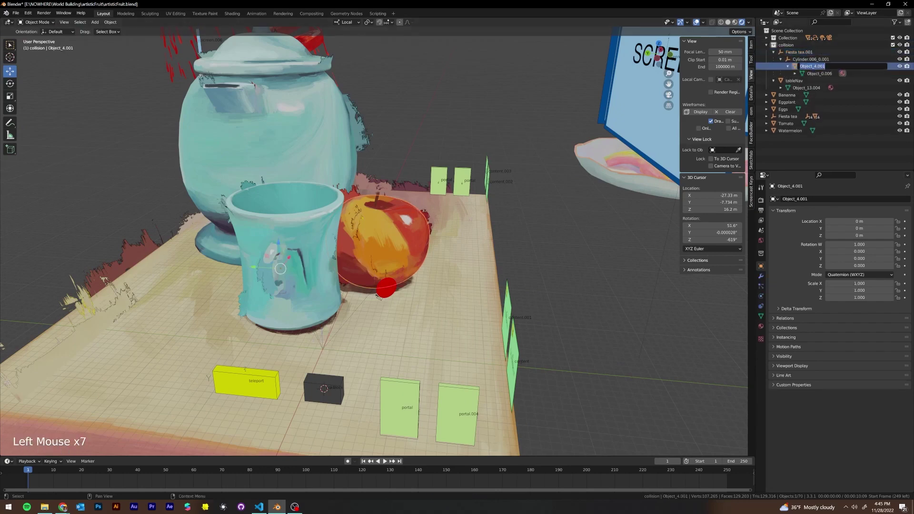
pyautogui.write('appleNav')
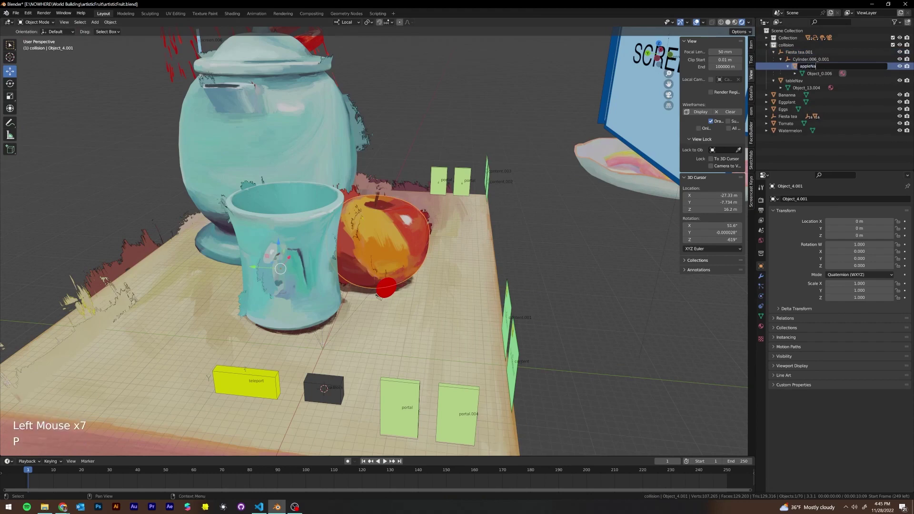
pyautogui.press('Return')
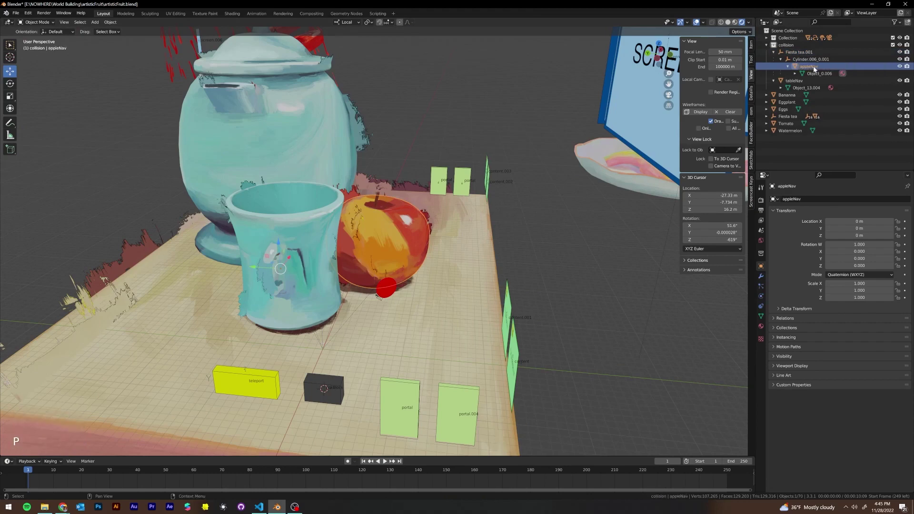
# Clear the parent of appleNav while keeping its transformation, and apply all transforms to it.
pyautogui.hotkey('alt', 'p')
pyautogui.click(364, 291)
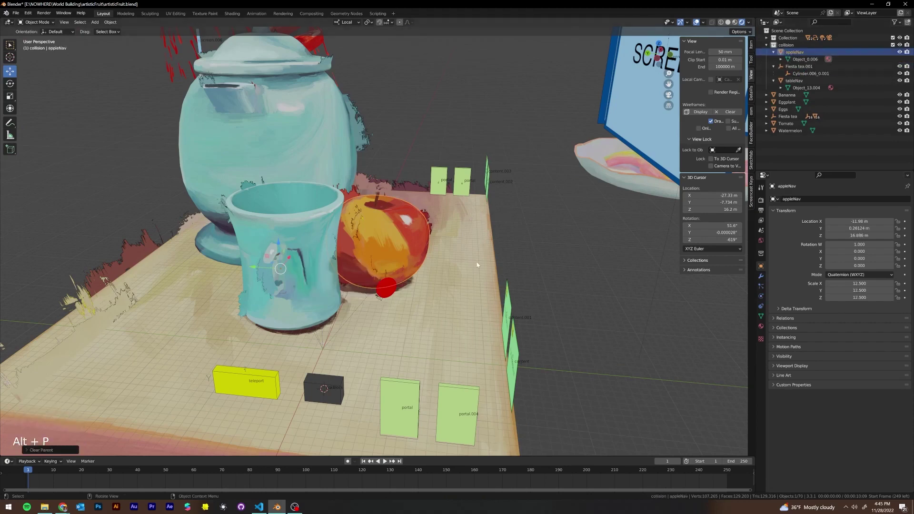
pyautogui.moveTo(478, 264); pyautogui.dragTo(416, 255, button='middle')
pyautogui.hotkey('ctrl', 'a')
pyautogui.click(415, 255)
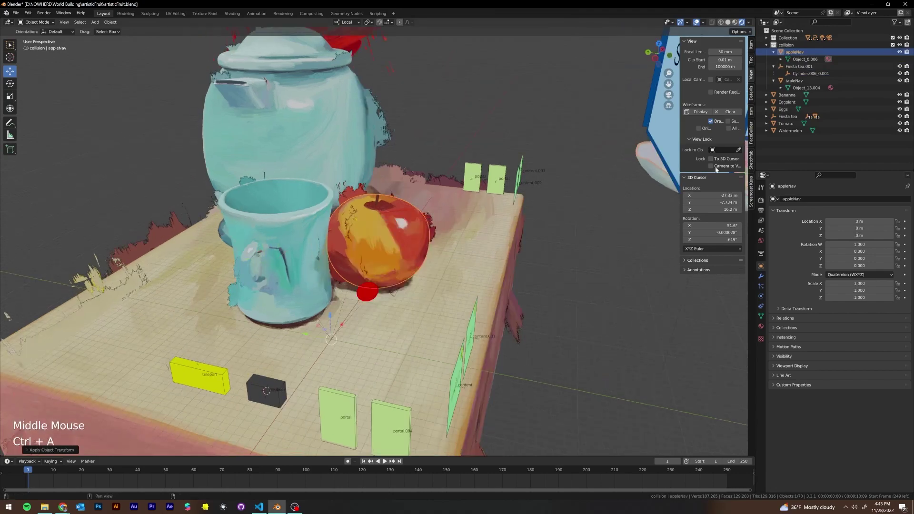
# Delete the apple's leftover Fiesta tea.001 parent together with its hierarchy.
pyautogui.click(808, 67)
pyautogui.rightClick(806, 70)
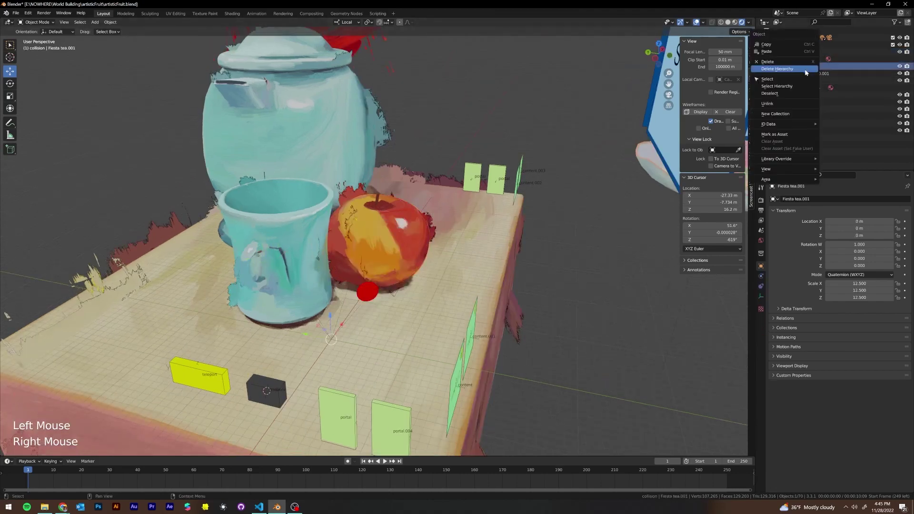
pyautogui.click(806, 69)
# Copy the cup on the table and paste the duplicate into the collision collection.
pyautogui.moveTo(439, 188); pyautogui.dragTo(287, 183, button='middle')
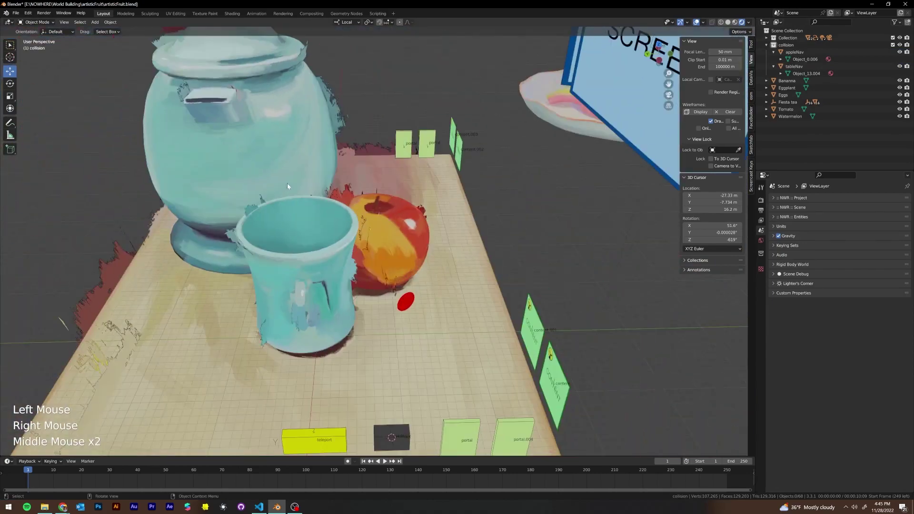
pyautogui.click(328, 230)
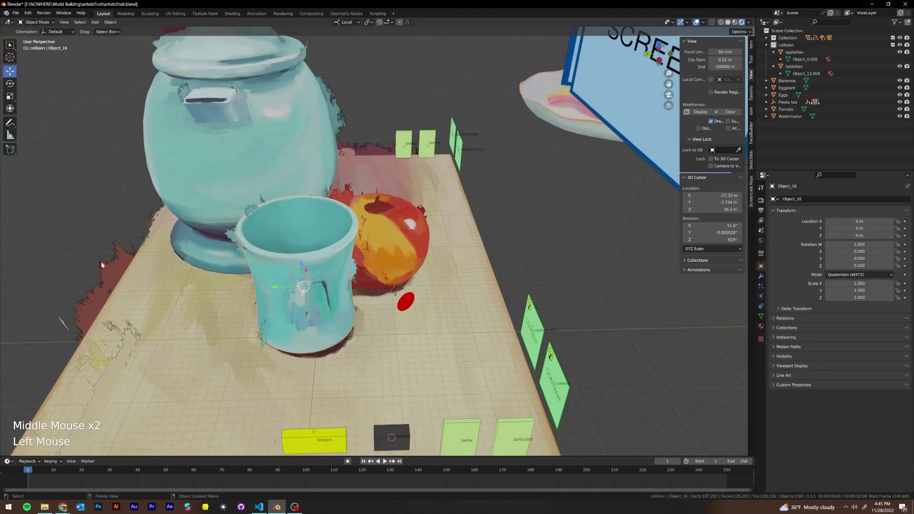
pyautogui.scroll(-3, 101, 265)
pyautogui.moveTo(101, 265); pyautogui.dragTo(393, 218, button='middle')
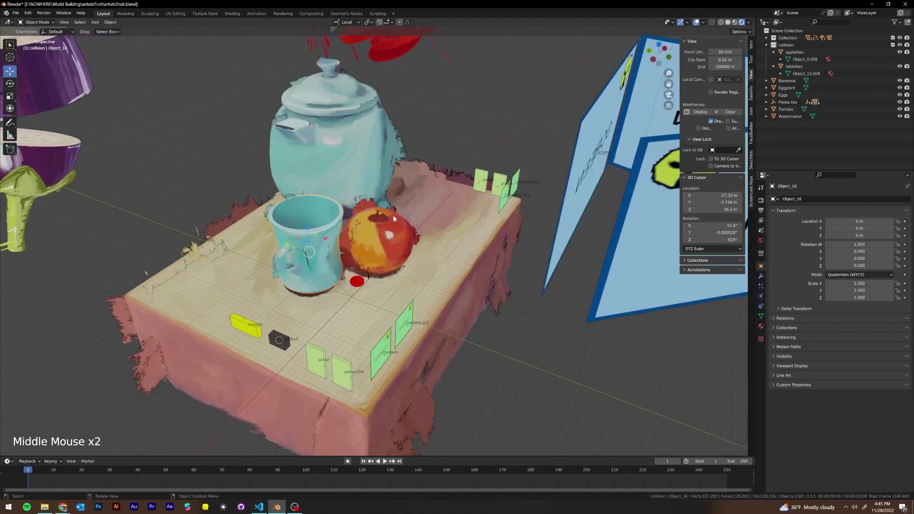
pyautogui.hotkey('ctrl', 'c')
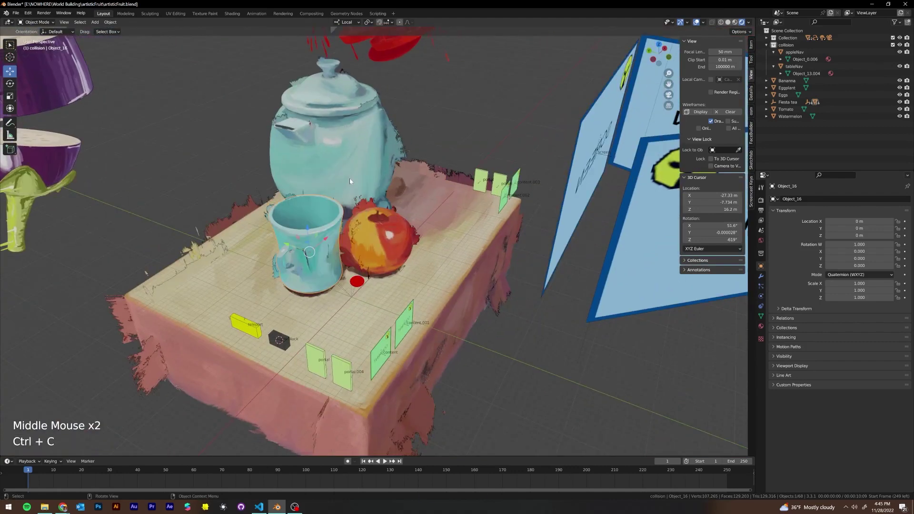
pyautogui.hotkey('ctrl', 'v')
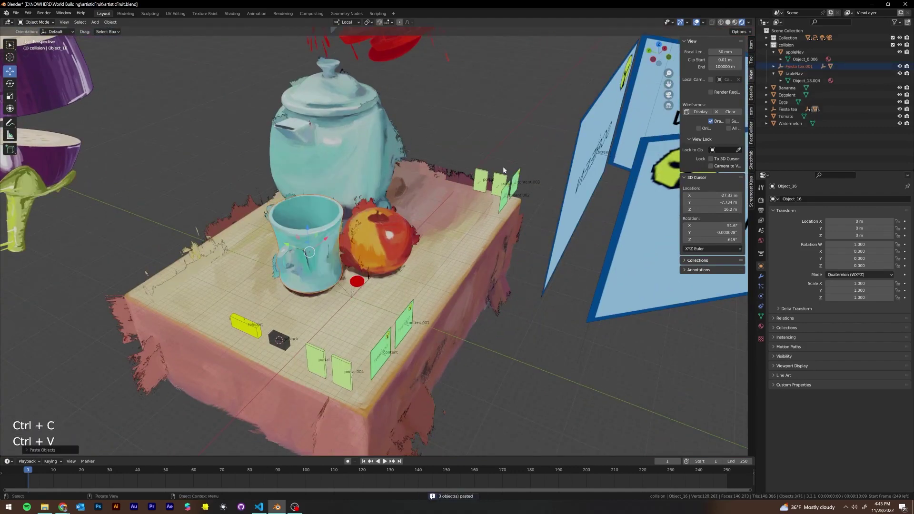
# Expand the pasted cup's hierarchy and rename its mesh Object_16.001 as cupNav.
pyautogui.click(773, 66)
pyautogui.click(781, 73)
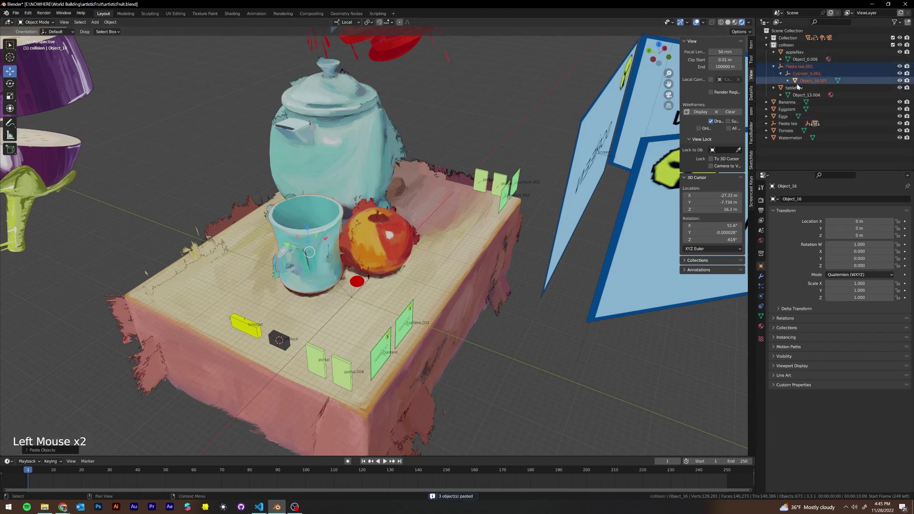
pyautogui.doubleClick(790, 81)
pyautogui.write('cu')
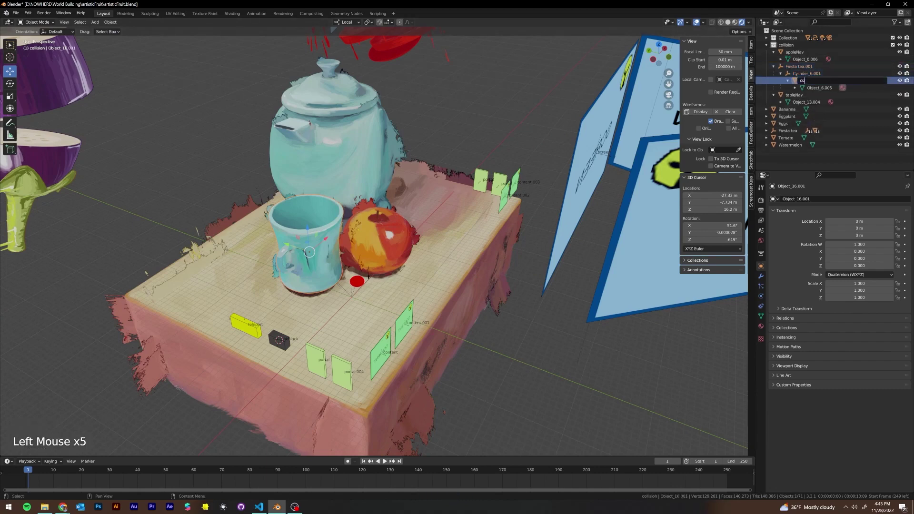
pyautogui.write('pNav')
pyautogui.press('Return')
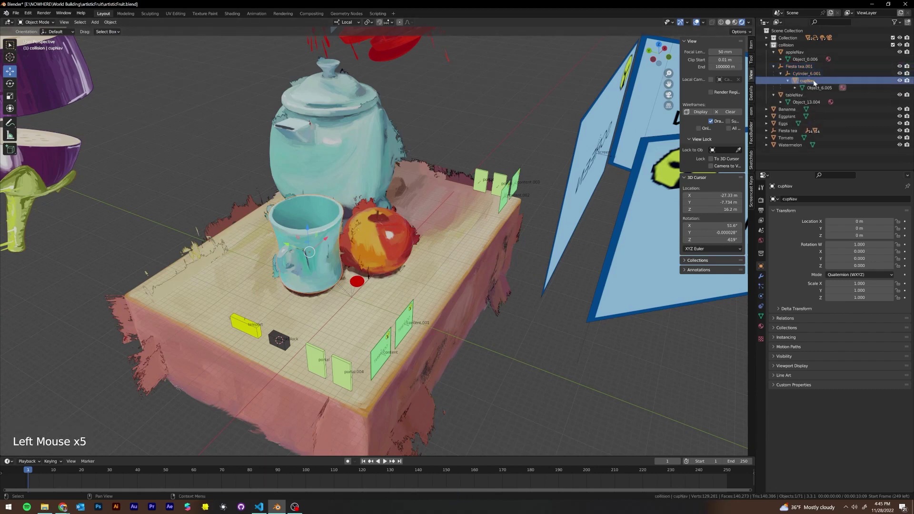
# Clear the parent of cupNav while keeping its transformation, and apply all transforms to it.
pyautogui.hotkey('alt', 'p')
pyautogui.click(172, 179)
pyautogui.hotkey('ctrl', 'a')
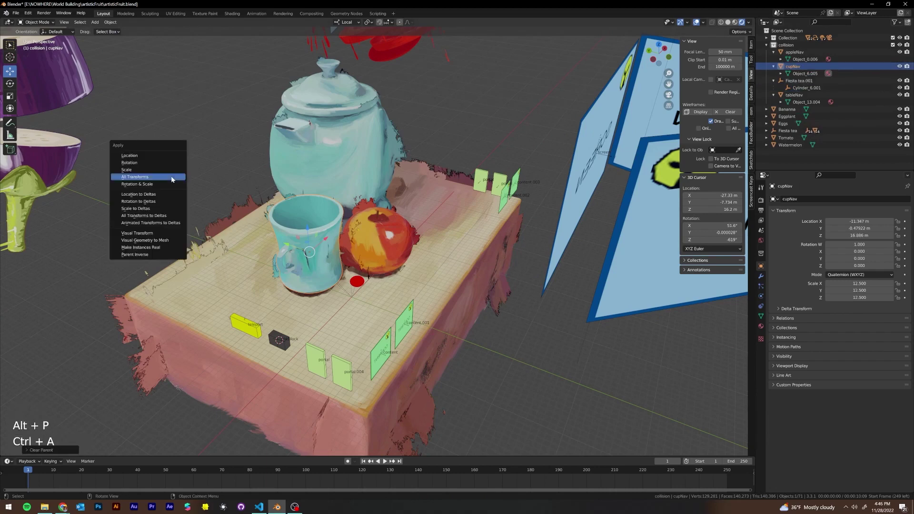
pyautogui.click(171, 179)
# Delete the cup's leftover Fiesta tea.001 parent together with its hierarchy.
pyautogui.click(789, 80)
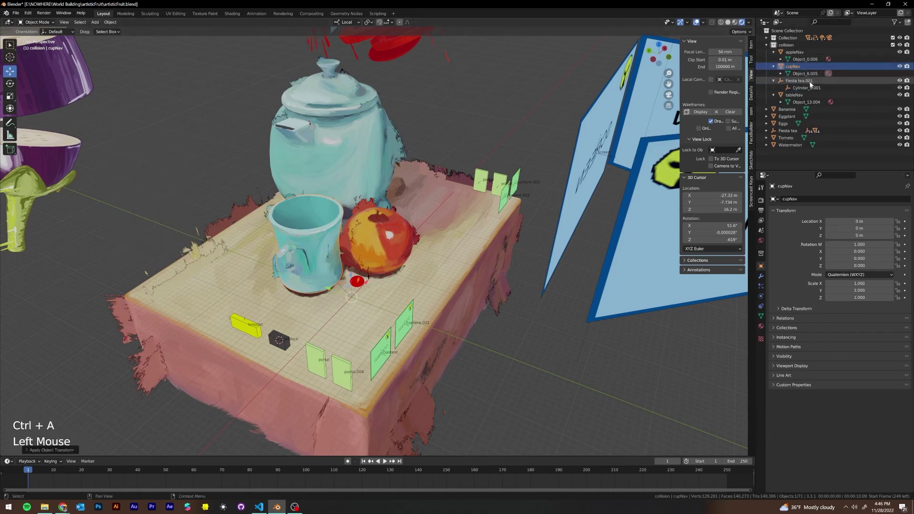
pyautogui.rightClick(789, 81)
pyautogui.click(790, 81)
# Examine which separate meshes make up the teapot by selecting its parts one at a time.
pyautogui.click(340, 148)
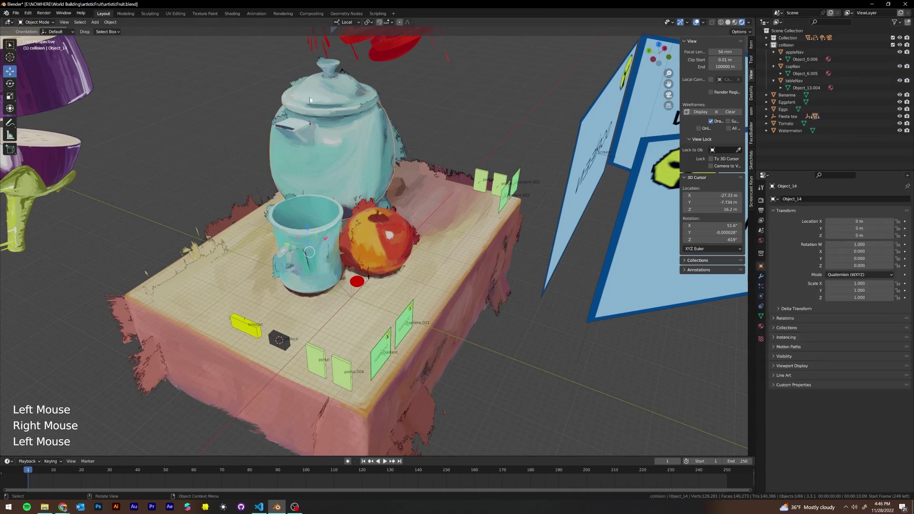
pyautogui.moveTo(310, 99); pyautogui.dragTo(292, 110, button='middle')
pyautogui.scroll(2, 300, 106)
pyautogui.click(231, 106)
pyautogui.click(229, 155)
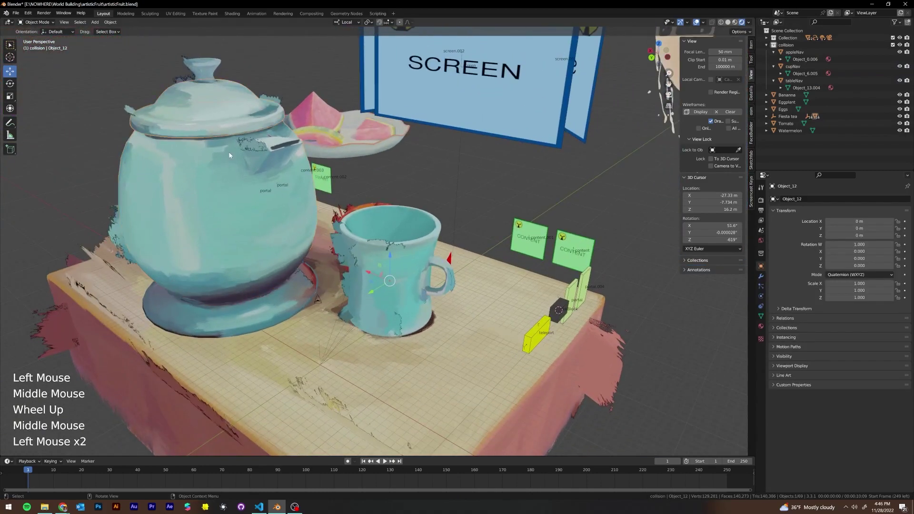
pyautogui.click(229, 157)
pyautogui.click(217, 165)
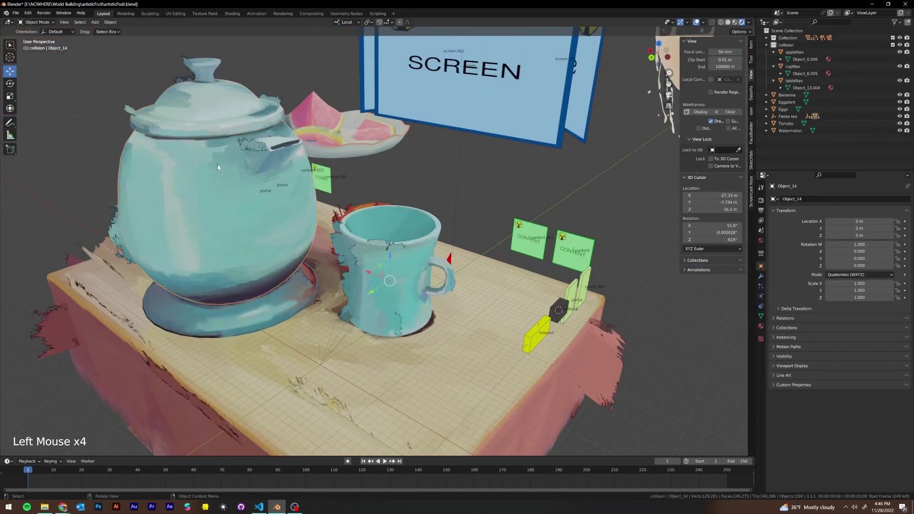
# Select all the teapot's separate meshes, including the base, body, lid and handle, and paste a copy of them into the collision collection.
pyautogui.click(200, 254)
pyautogui.moveTo(200, 253); pyautogui.dragTo(405, 188, button='middle')
pyautogui.scroll(-2, 293, 310)
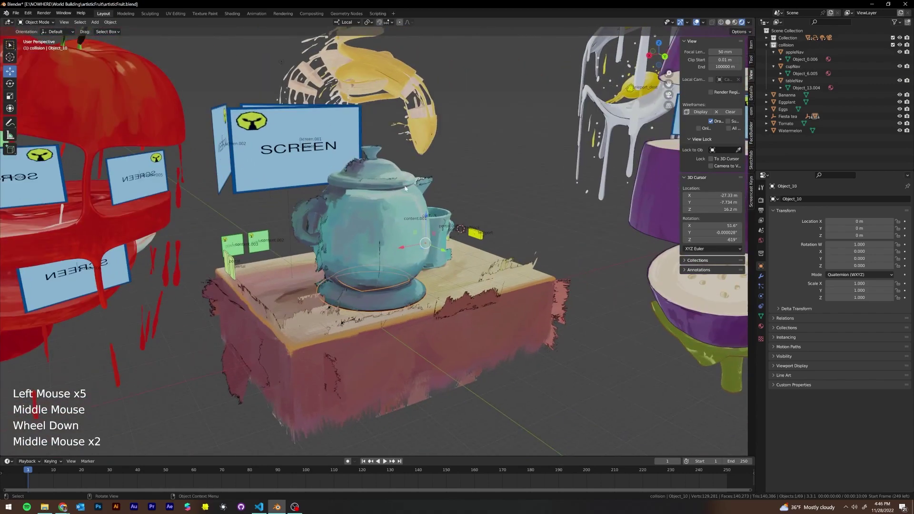
pyautogui.keyDown('shift'); pyautogui.click(404, 256); pyautogui.keyUp('shift')
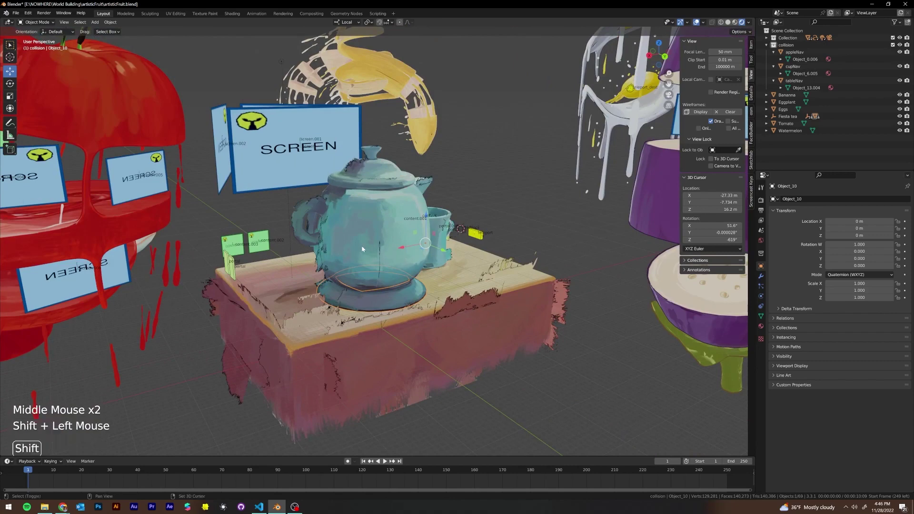
pyautogui.keyDown('shift'); pyautogui.click(384, 161); pyautogui.keyUp('shift')
pyautogui.middleClick(474, 183)
pyautogui.keyDown('shift'); pyautogui.click(312, 205); pyautogui.keyUp('shift')
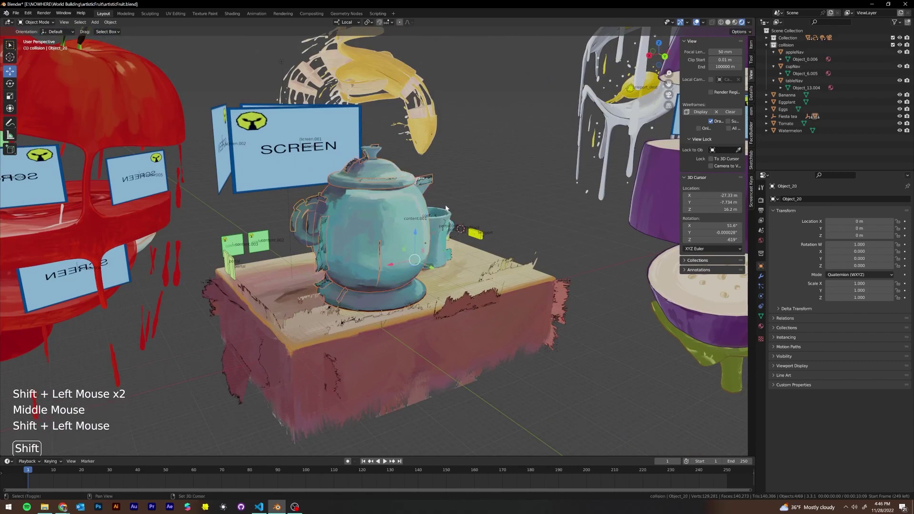
pyautogui.keyDown('shift'); pyautogui.moveTo(312, 205); pyautogui.dragTo(312, 212, button='middle'); pyautogui.keyUp('shift')
pyautogui.keyDown('shift'); pyautogui.click(288, 243); pyautogui.keyUp('shift')
pyautogui.hotkey('ctrl', 'z')
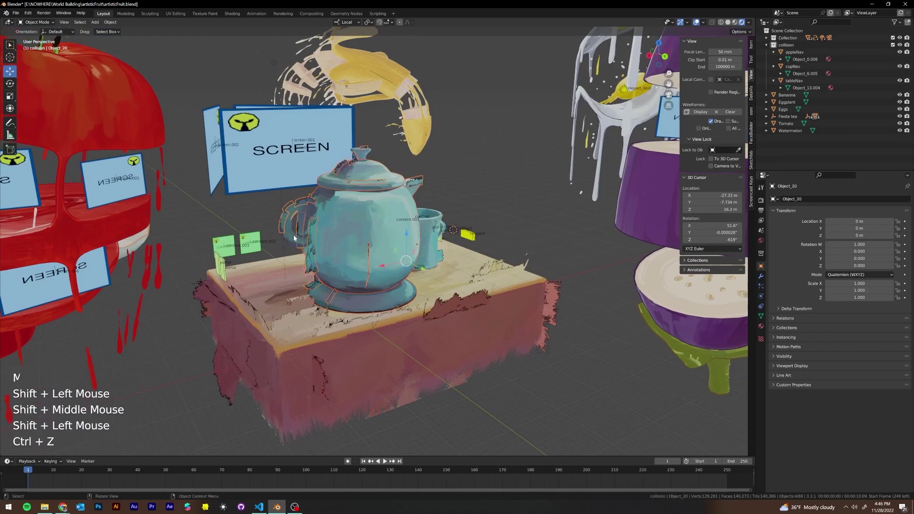
pyautogui.hotkey('ctrl', 'z')
pyautogui.keyDown('shift'); pyautogui.click(315, 225); pyautogui.keyUp('shift')
pyautogui.moveTo(321, 222); pyautogui.dragTo(160, 210, button='middle')
pyautogui.scroll(2, 64, 205)
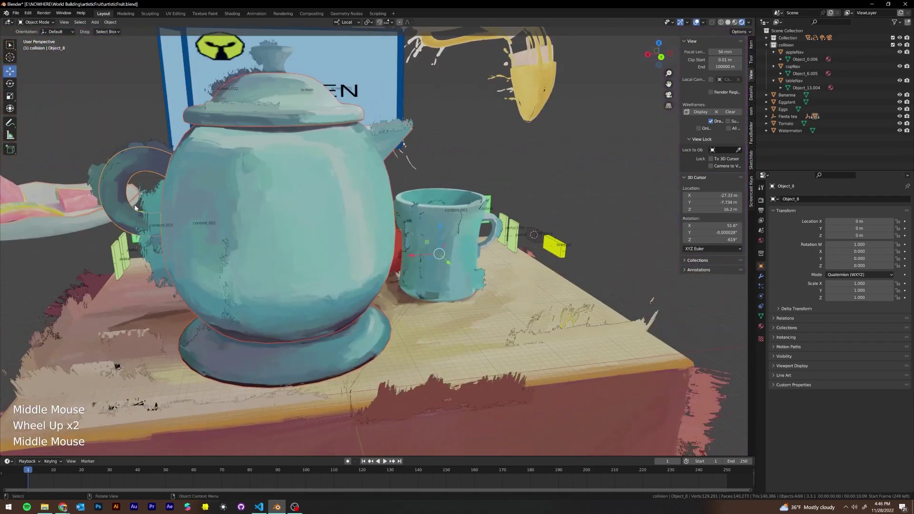
pyautogui.hotkey('ctrl', 'c')
pyautogui.hotkey('ctrl', 'v')
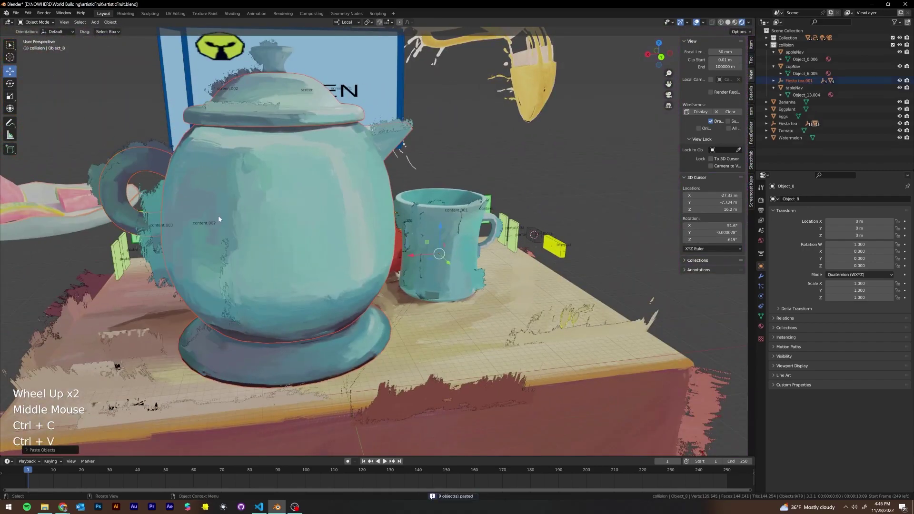
# Expand the first two branches of the pasted teapot hierarchy and select the meshes Object_14.001 and Object_12.001 together.
pyautogui.click(774, 81)
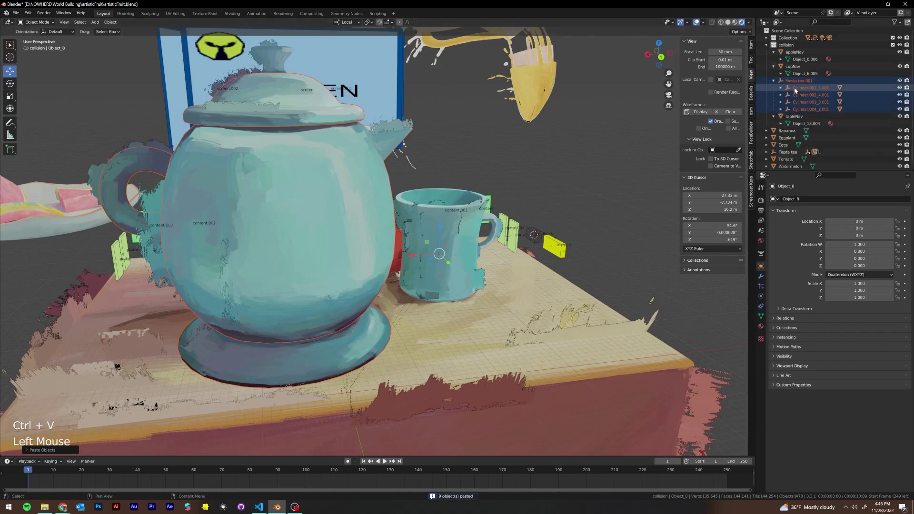
pyautogui.click(781, 89)
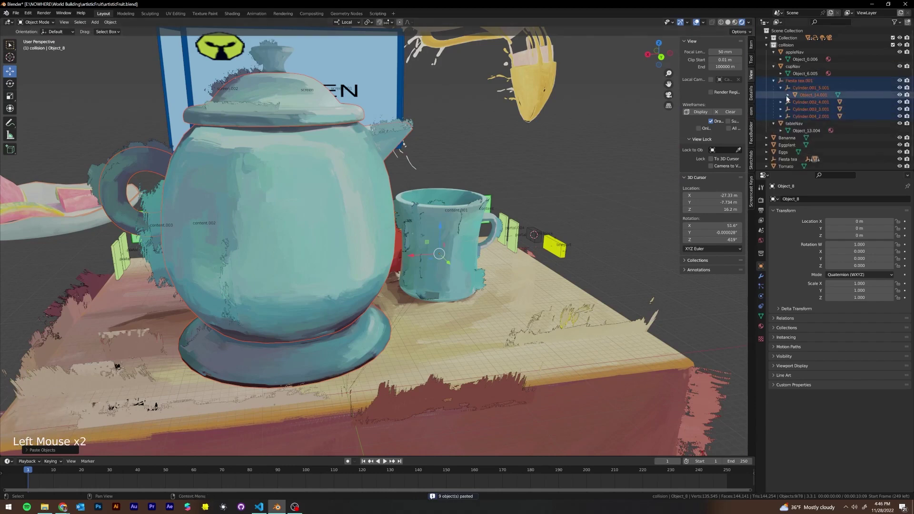
pyautogui.click(789, 94)
pyautogui.click(799, 95)
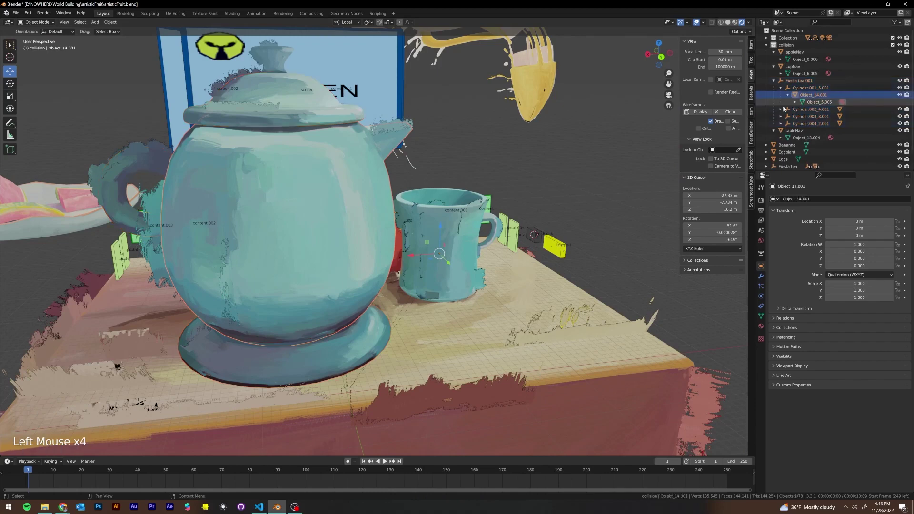
pyautogui.click(781, 109)
pyautogui.click(788, 116)
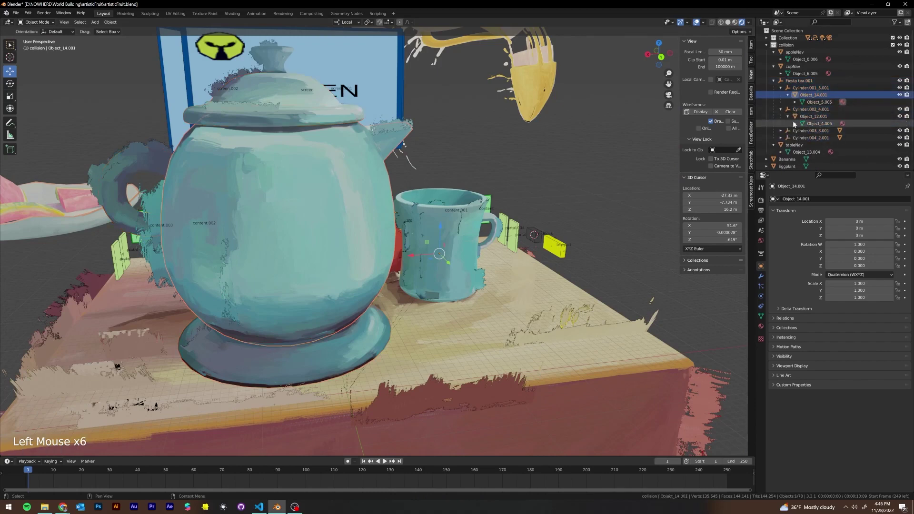
pyautogui.click(795, 123)
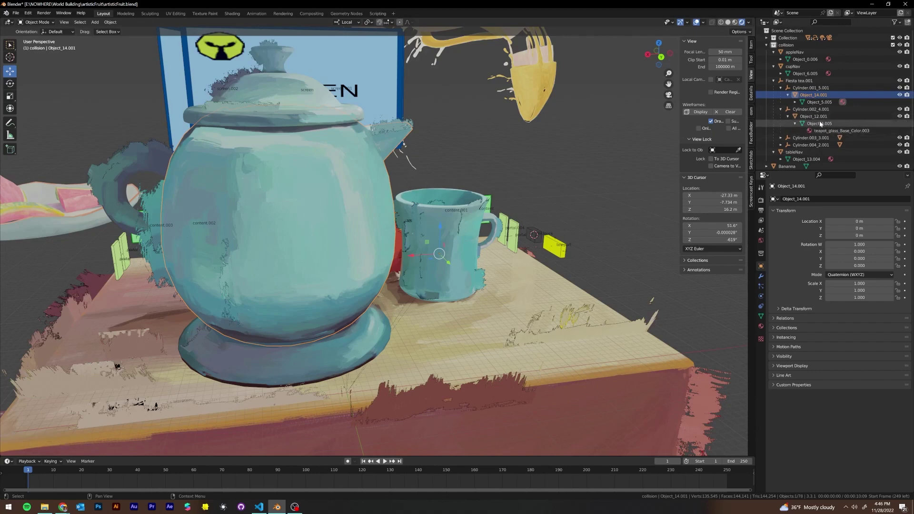
pyautogui.keyDown('ctrl'); pyautogui.click(821, 116); pyautogui.keyUp('ctrl')
# Expand the remaining two teapot branches and add the meshes Object_10.001 and Object_8.001 to the selection.
pyautogui.click(781, 137)
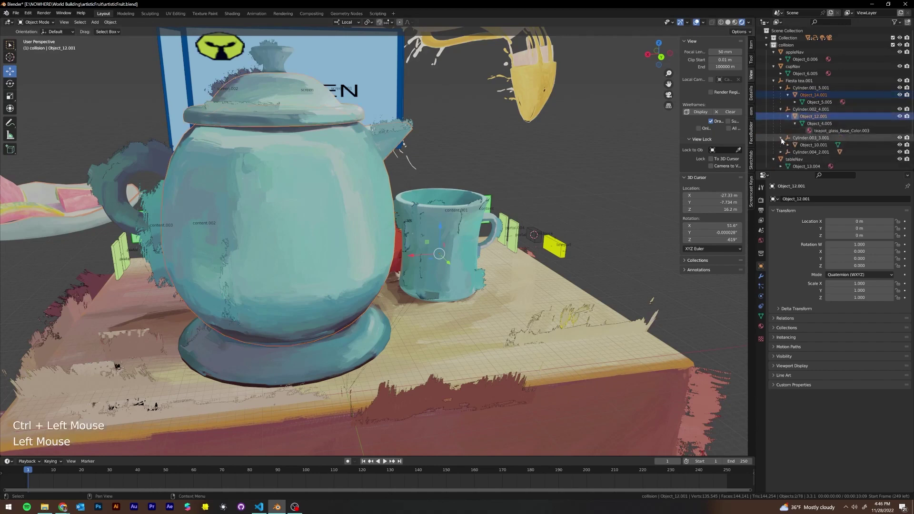
pyautogui.click(787, 145)
pyautogui.scroll(-2, 787, 146)
pyautogui.keyDown('ctrl'); pyautogui.click(791, 126); pyautogui.keyUp('ctrl')
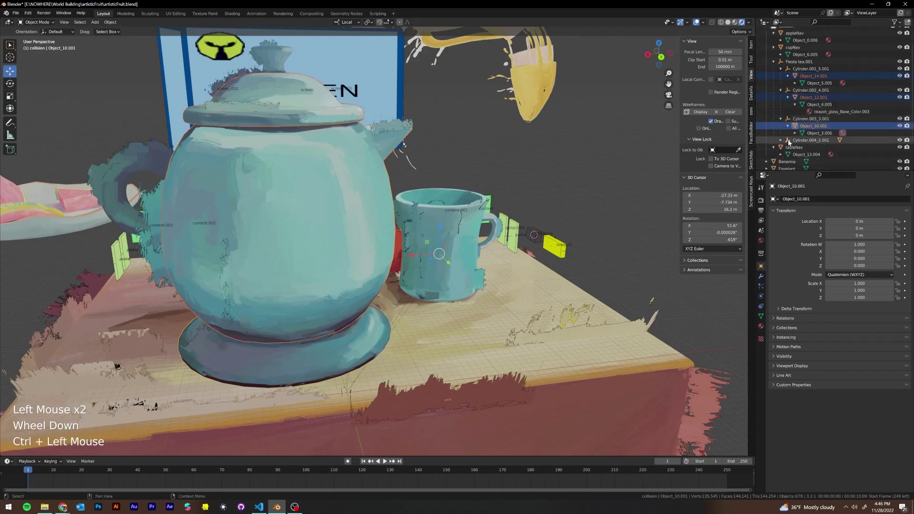
pyautogui.click(781, 140)
pyautogui.scroll(-2, 781, 140)
pyautogui.click(788, 128)
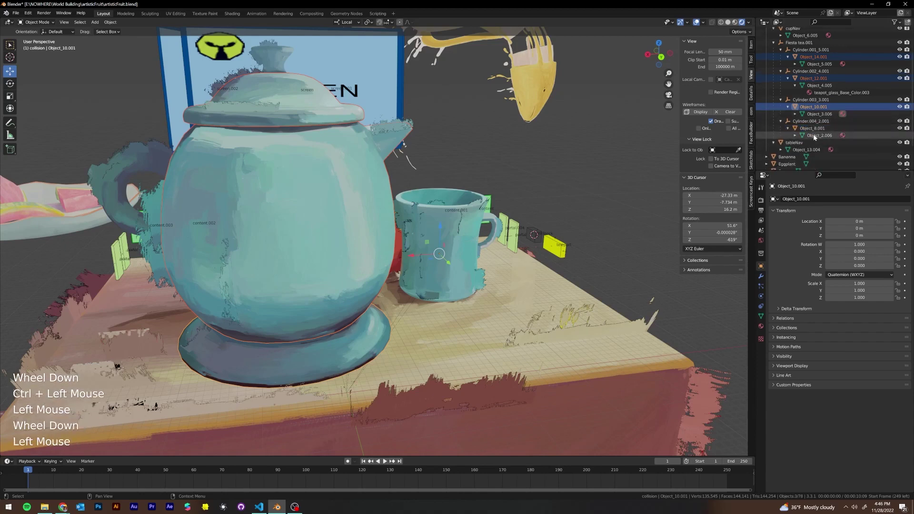
pyautogui.keyDown('ctrl'); pyautogui.click(814, 135); pyautogui.keyUp('ctrl')
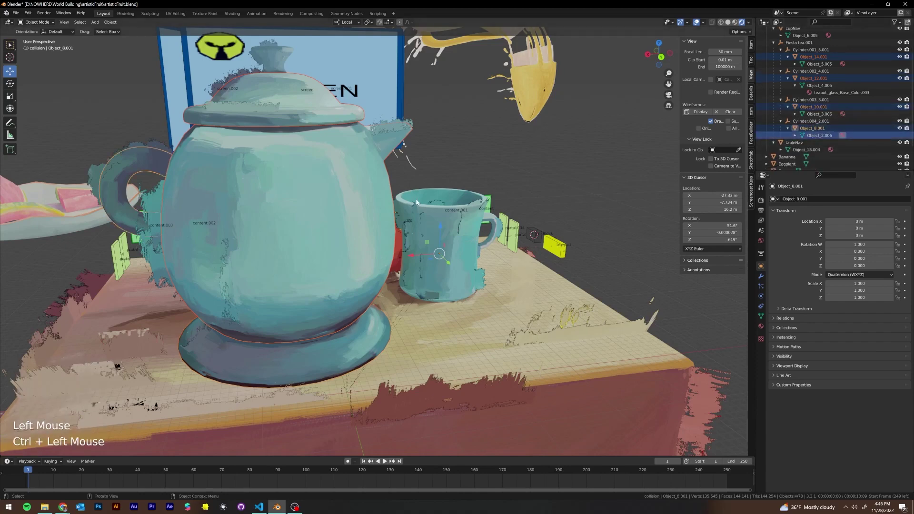
# Join the selected teapot meshes into one object and rename it teapotNaV.
pyautogui.hotkey('ctrl', 'j')
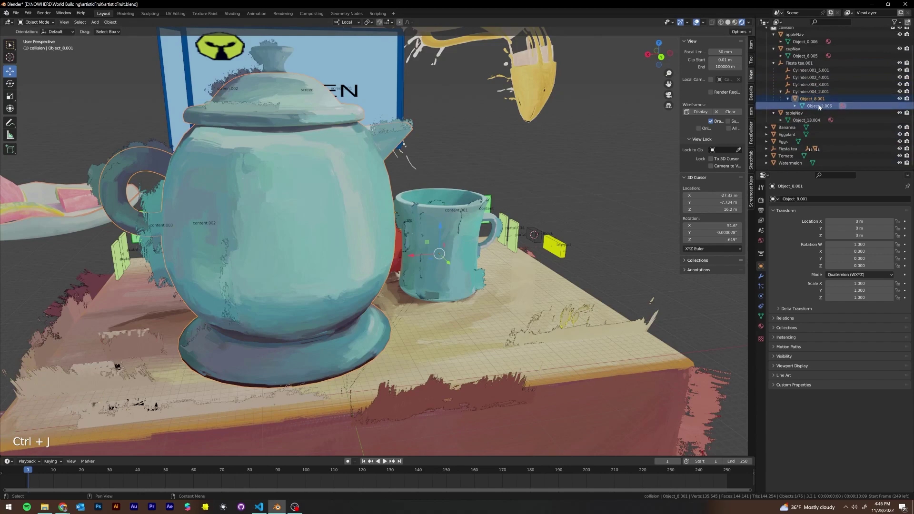
pyautogui.doubleClick(813, 98)
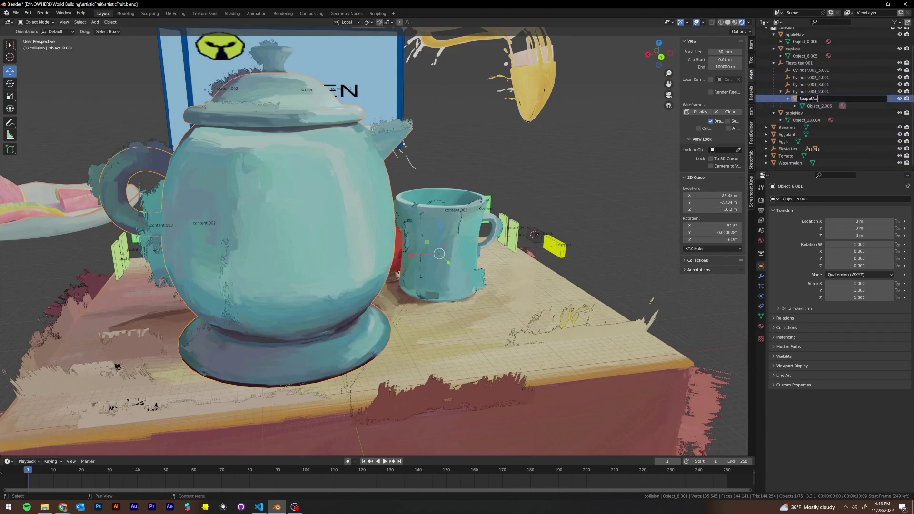
pyautogui.press('Return')
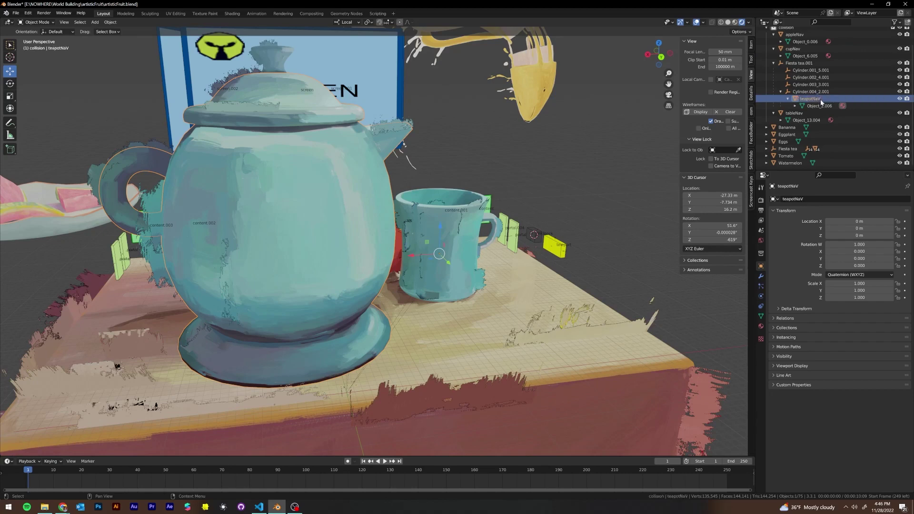
# Clear the parent of teapotNaV while keeping its transformation, and apply all its transforms.
pyautogui.hotkey('alt', 'p')
pyautogui.click(374, 245)
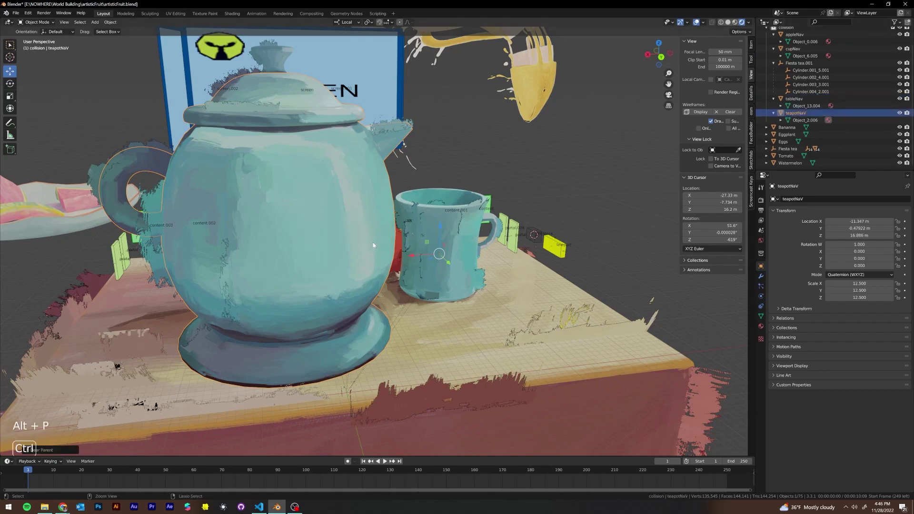
pyautogui.hotkey('ctrl', 'a')
pyautogui.click(374, 244)
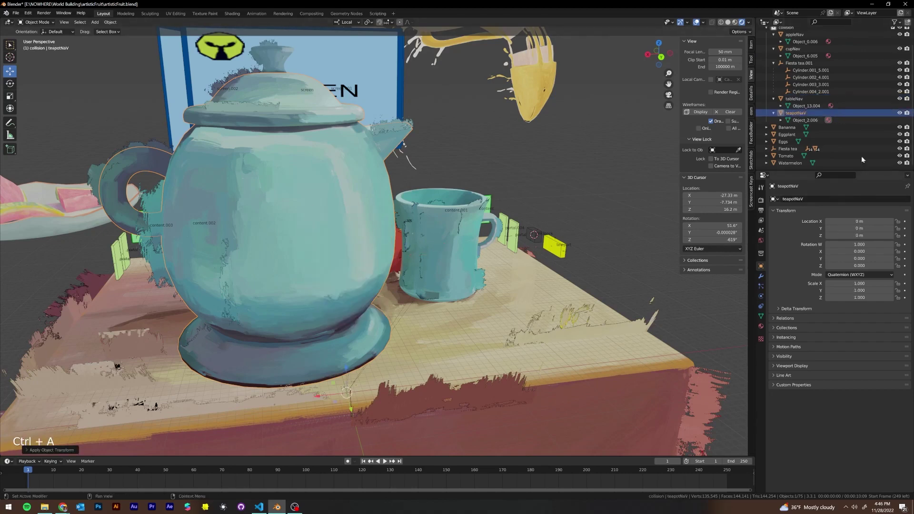
# Delete the leftover Fiesta tea.001 hierarchy of empties from the collision collection.
pyautogui.click(807, 98)
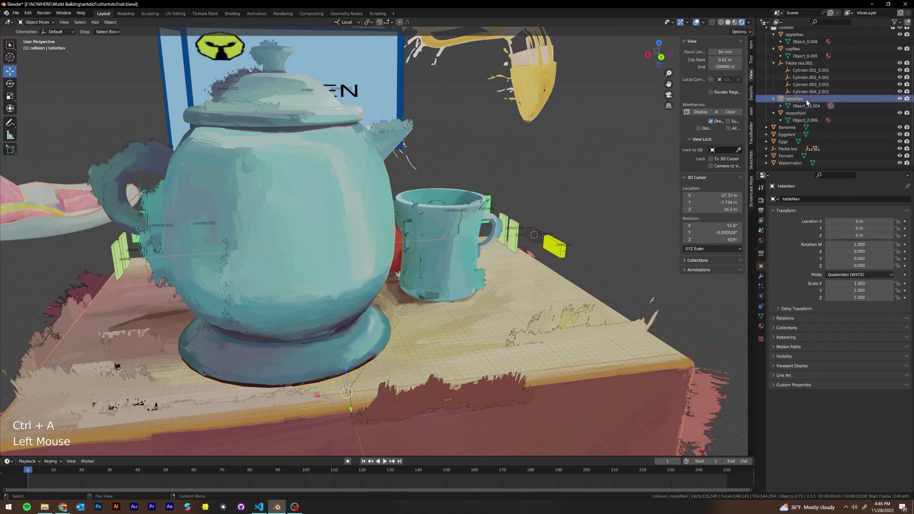
pyautogui.click(822, 66)
pyautogui.rightClick(822, 65)
pyautogui.click(822, 66)
pyautogui.moveTo(491, 288); pyautogui.dragTo(526, 267, button='middle')
pyautogui.scroll(-2, 457, 252)
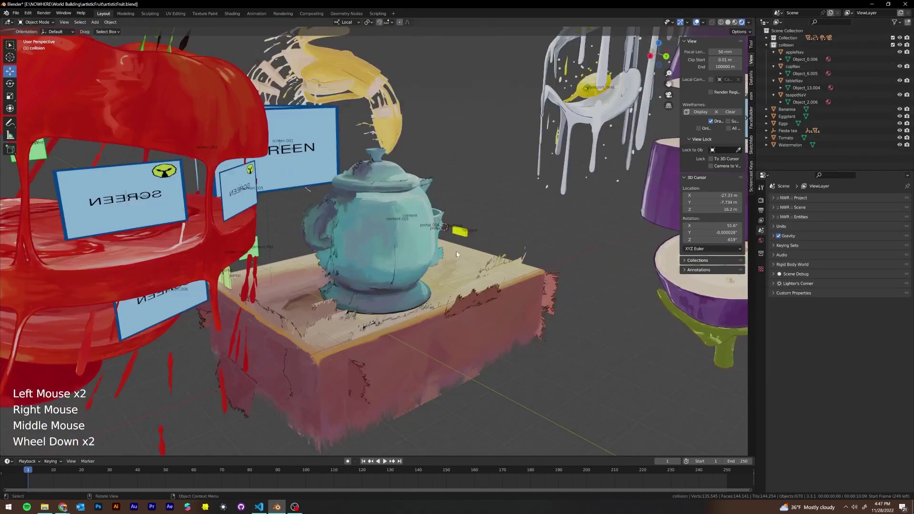
pyautogui.moveTo(456, 251); pyautogui.dragTo(476, 238, button='middle')
pyautogui.scroll(1, 572, 220)
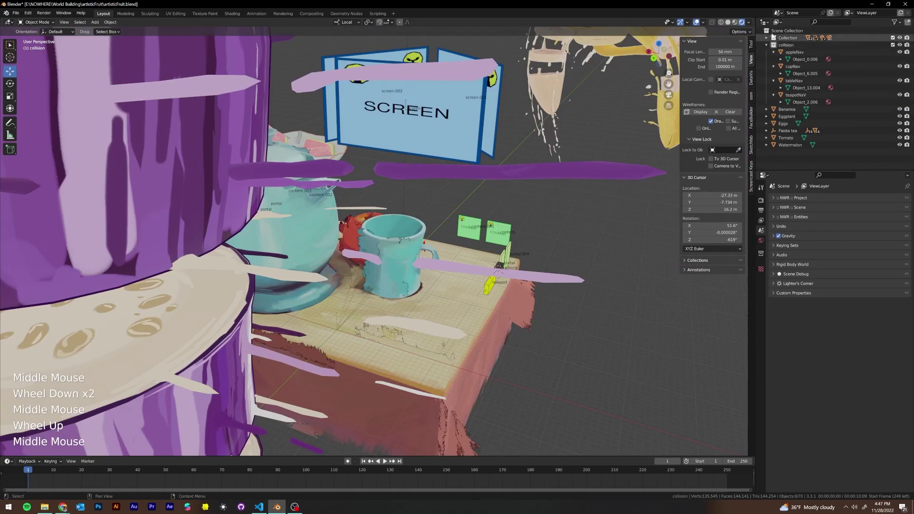
# Expand the main Collection and delete its Camera object.
pyautogui.click(771, 40)
pyautogui.click(768, 38)
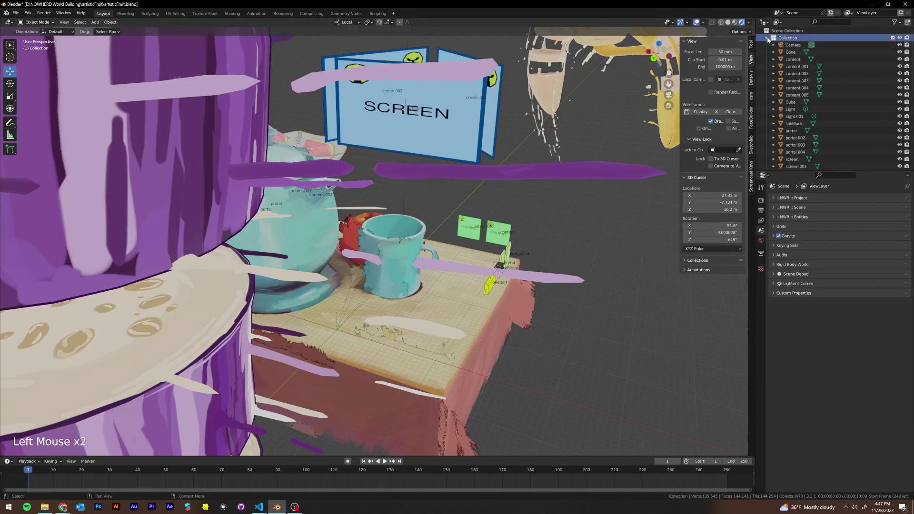
pyautogui.click(767, 38)
pyautogui.click(768, 44)
pyautogui.click(766, 37)
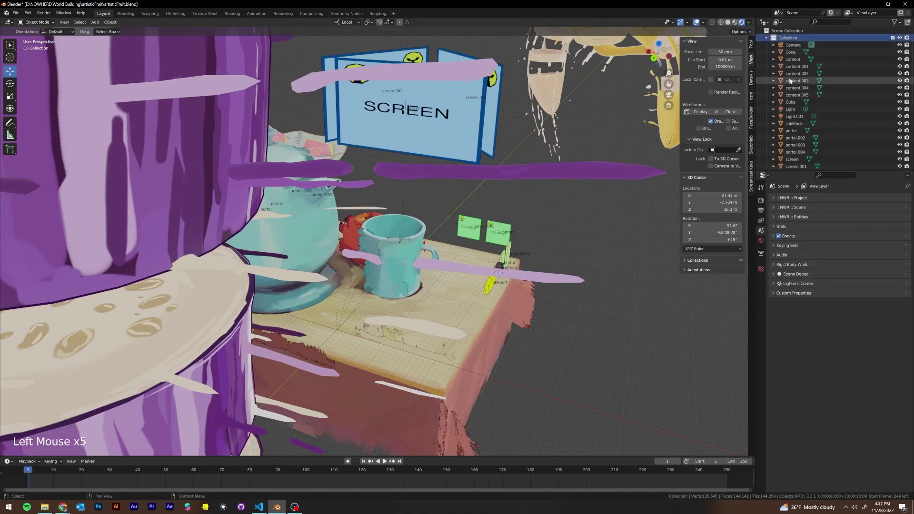
pyautogui.scroll(2, 790, 80)
pyautogui.scroll(-2, 790, 80)
pyautogui.scroll(-1, 790, 80)
pyautogui.scroll(10, 808, 127)
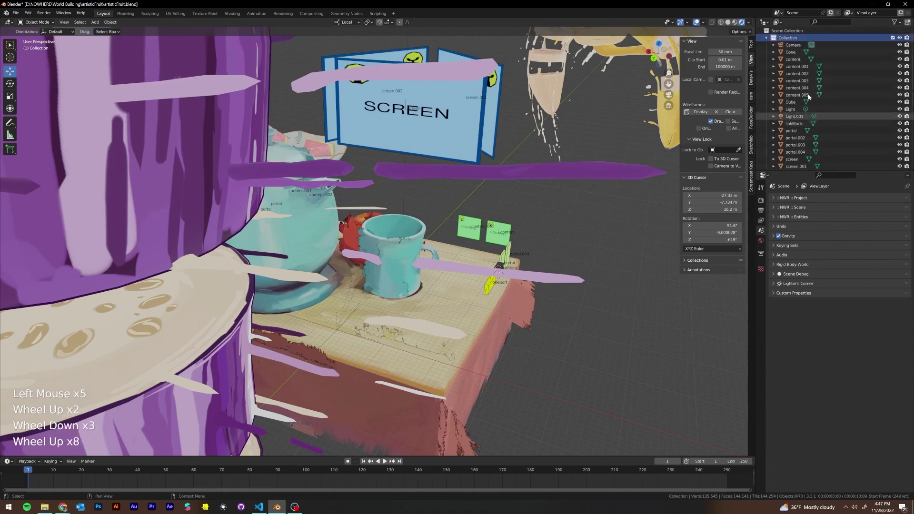
pyautogui.click(804, 45)
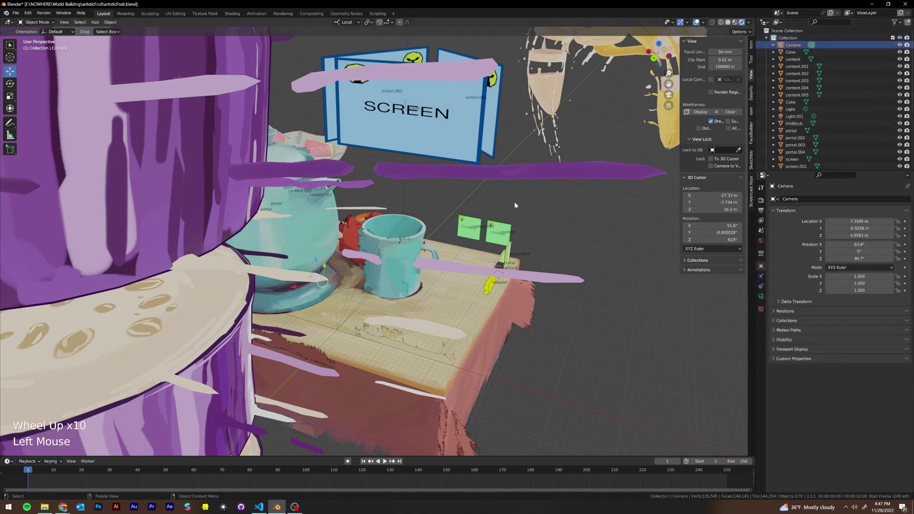
pyautogui.press('Delete')
# Examine the text and teleport objects in the main Collection by selecting them and checking where they sit in the scene.
pyautogui.scroll(-2, 852, 114)
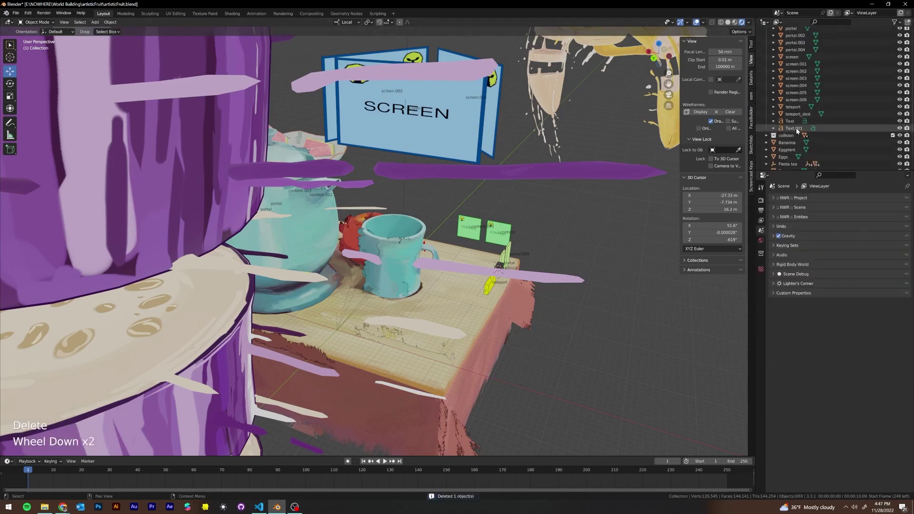
pyautogui.click(795, 129)
pyautogui.click(789, 121)
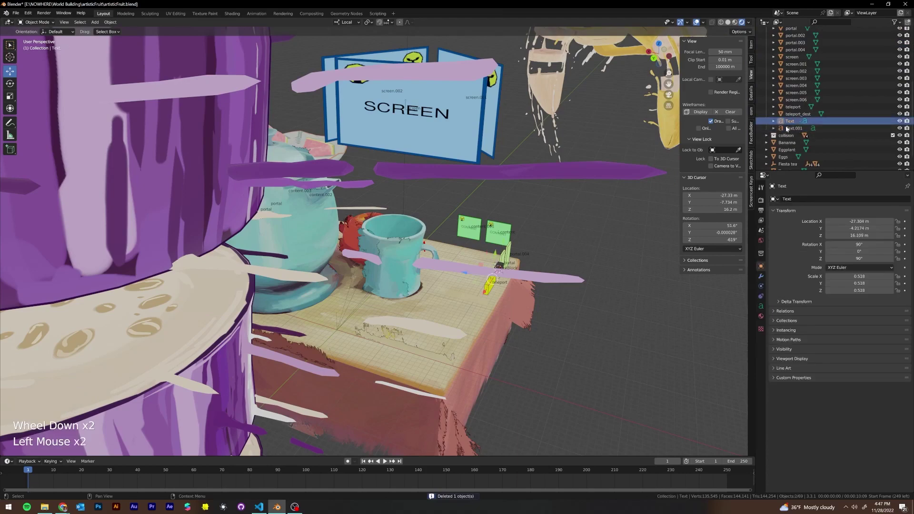
pyautogui.moveTo(410, 224); pyautogui.dragTo(448, 245, button='middle')
pyautogui.scroll(3, 441, 244)
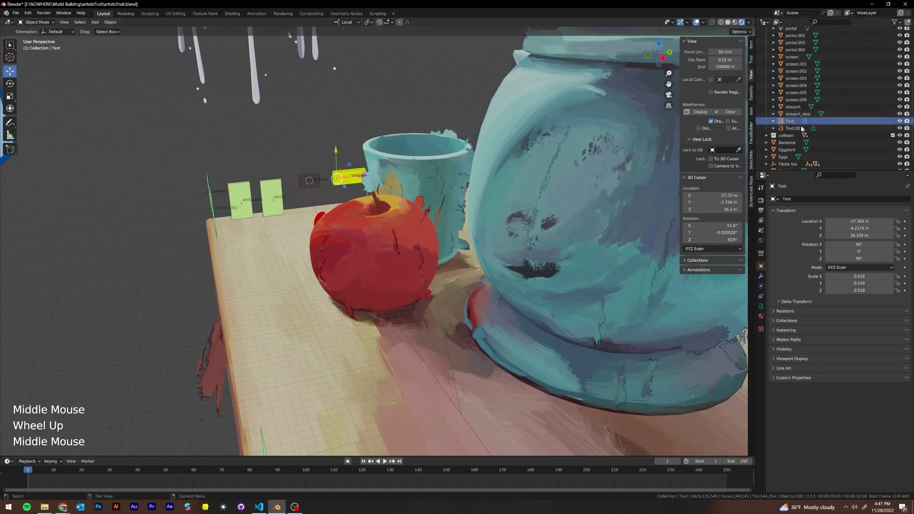
pyautogui.click(797, 114)
# Rename the main Collection as Entities.
pyautogui.scroll(5, 791, 85)
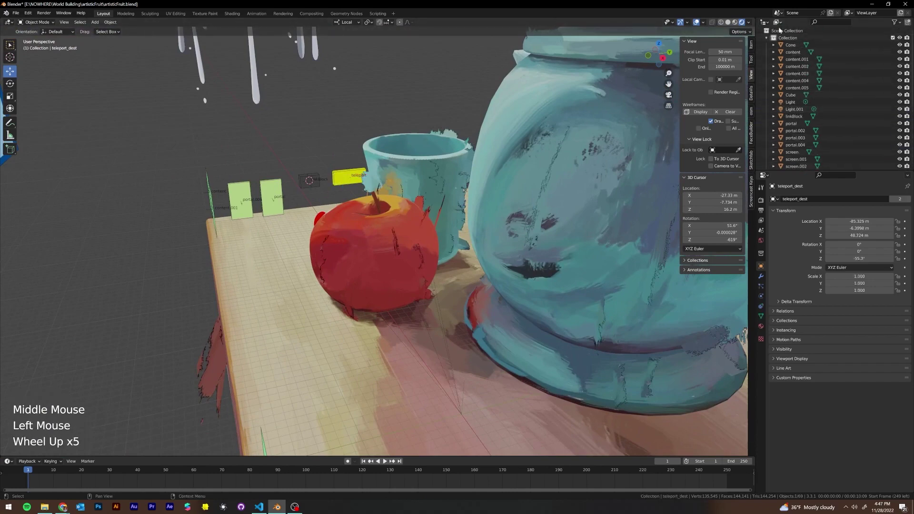
pyautogui.doubleClick(788, 38)
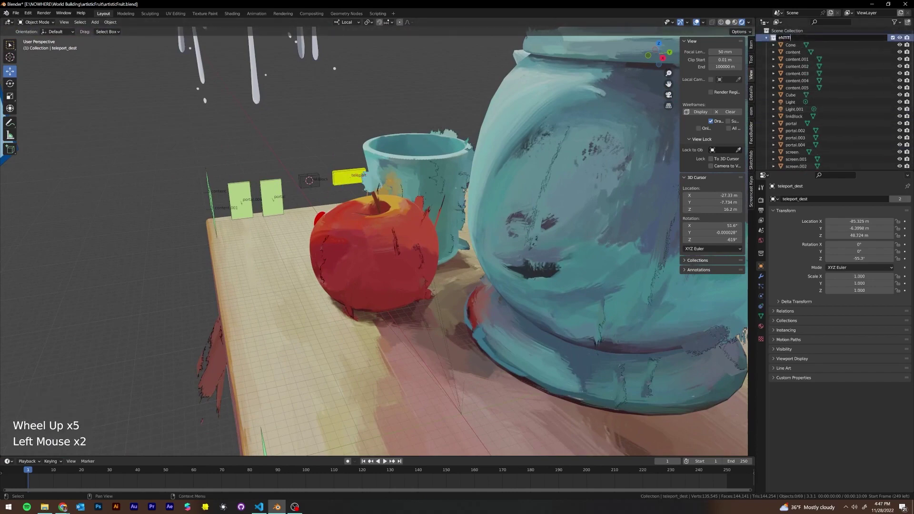
pyautogui.write('eNTI')
pyautogui.press('BackSpace')
pyautogui.press('BackSpace')
pyautogui.press('BackSpace')
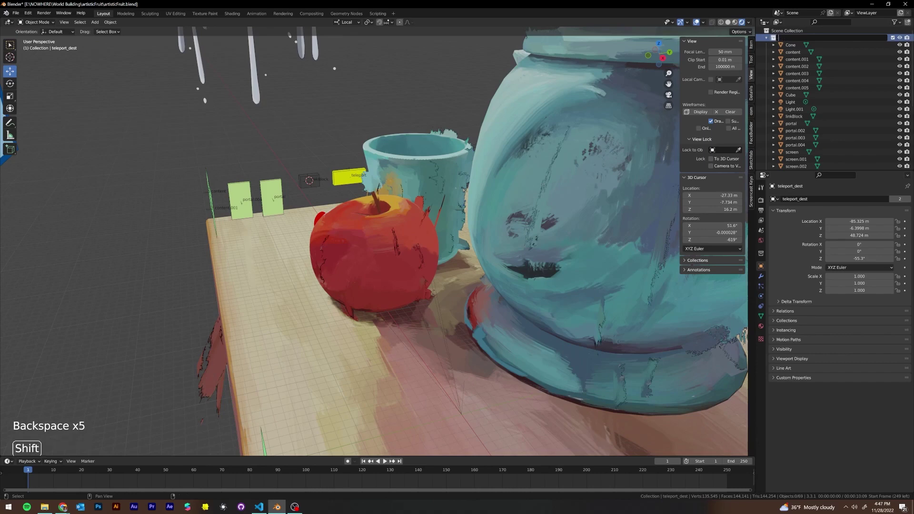
pyautogui.write('Entiti')
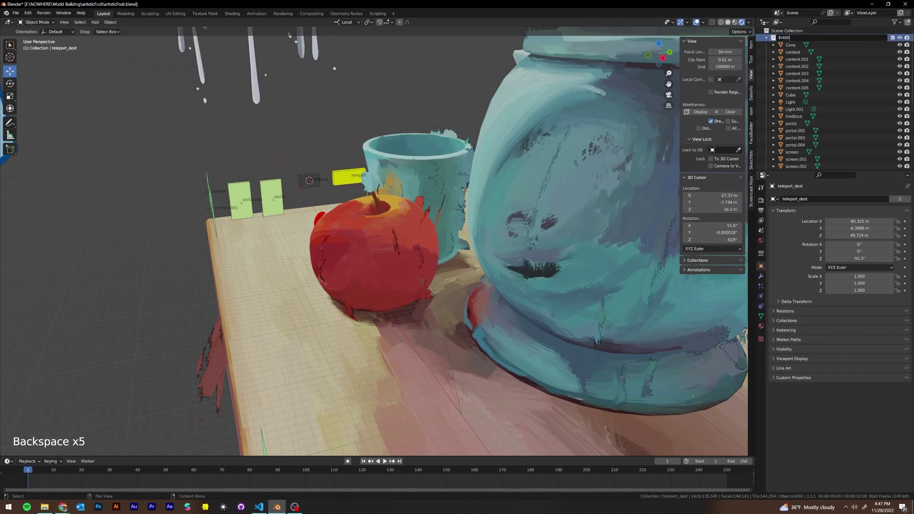
pyautogui.write('es')
pyautogui.press('Return')
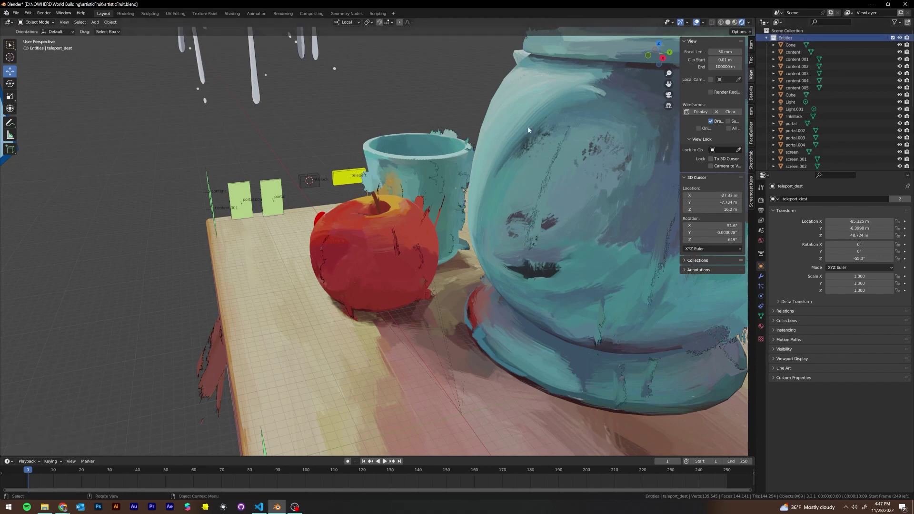
# Collapse the collection hierarchy and hide the Entities collection and all loose scene objects, leaving only the collision collection shown.
pyautogui.scroll(-1, 396, 201)
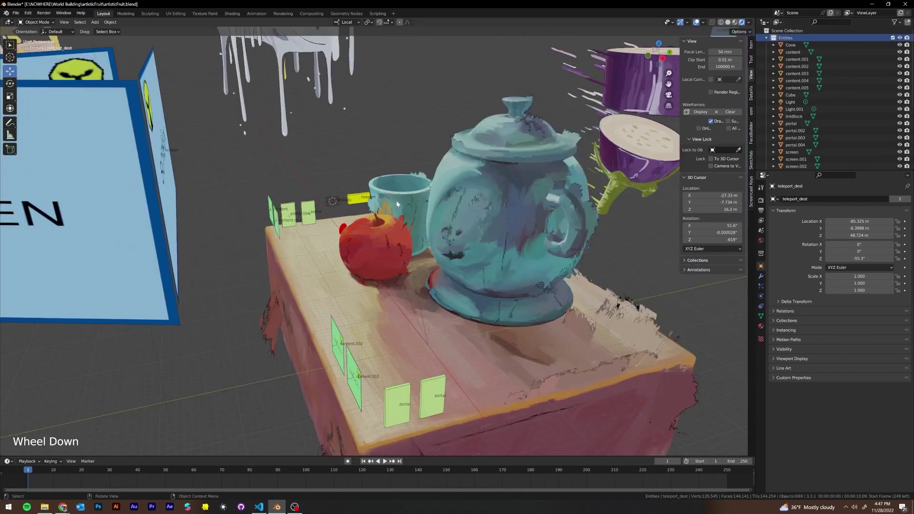
pyautogui.moveTo(396, 201); pyautogui.dragTo(527, 223, button='middle')
pyautogui.scroll(2, 500, 219)
pyautogui.scroll(-2, 859, 108)
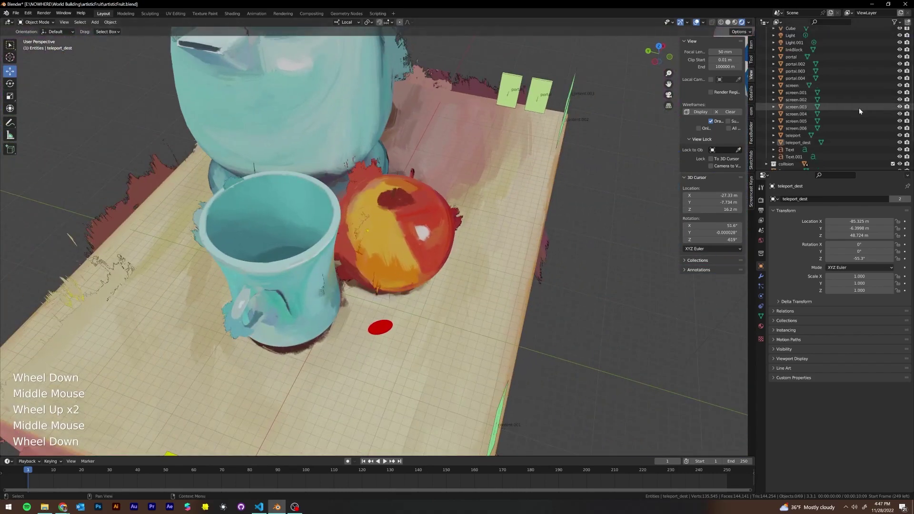
pyautogui.scroll(4, 862, 97)
pyautogui.press('KP_Subtract')
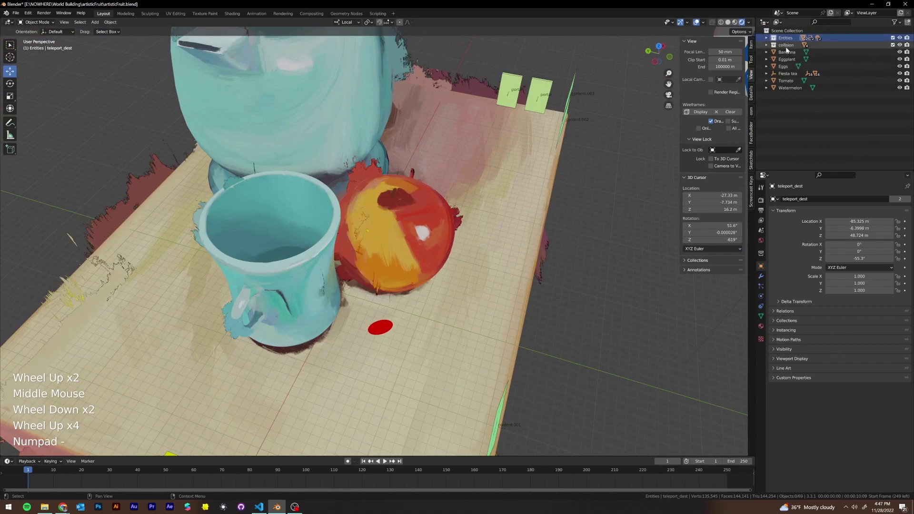
pyautogui.keyDown('shift'); pyautogui.click(900, 37); pyautogui.keyUp('shift')
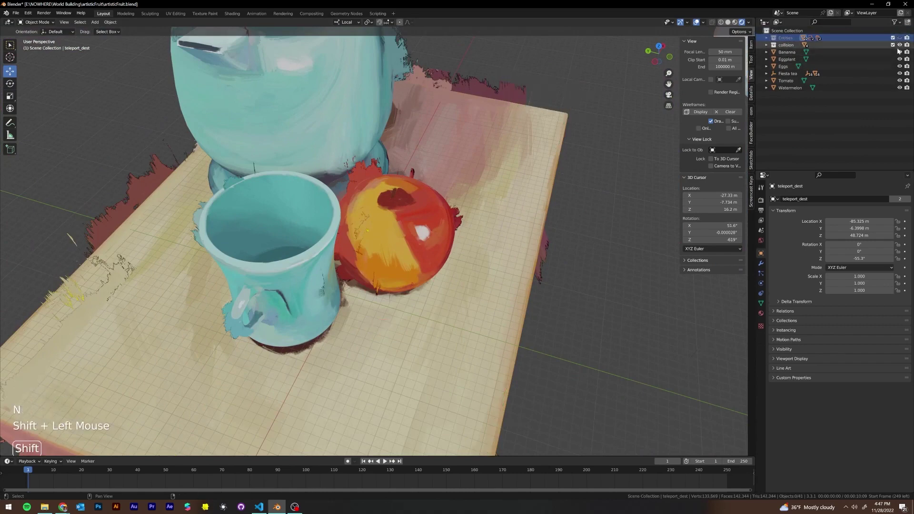
pyautogui.keyDown('shift'); pyautogui.click(900, 38); pyautogui.keyUp('shift')
# Remove the material slots from the appleNav and teapotNaV meshes.
pyautogui.moveTo(286, 269); pyautogui.dragTo(364, 255, button='middle')
pyautogui.scroll(-1, 179, 242)
pyautogui.click(363, 255)
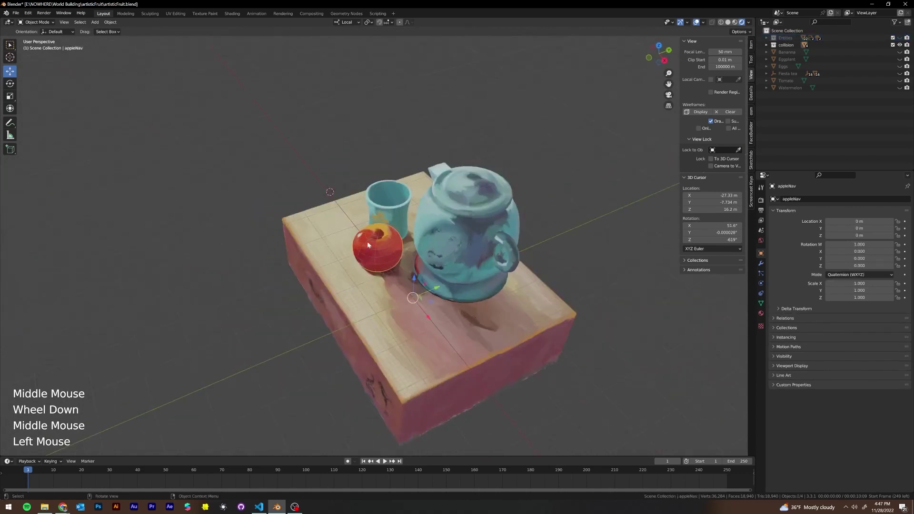
pyautogui.click(760, 315)
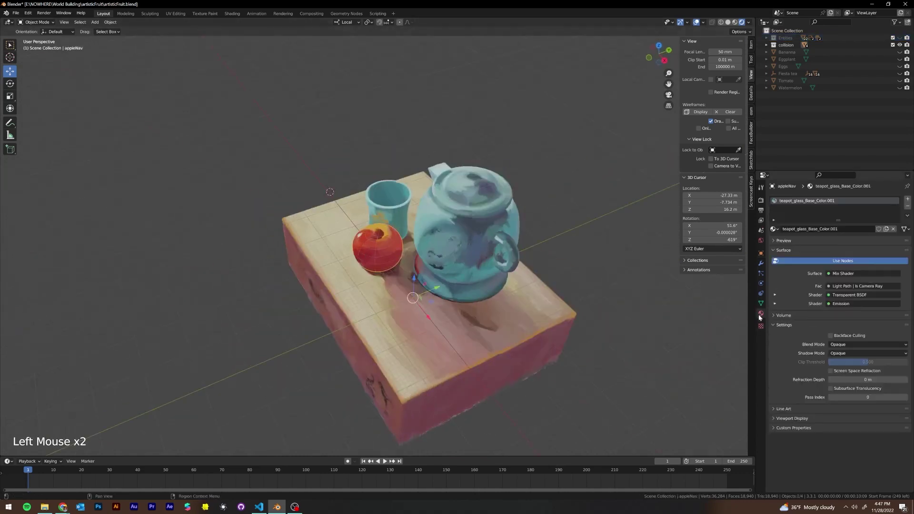
pyautogui.click(906, 207)
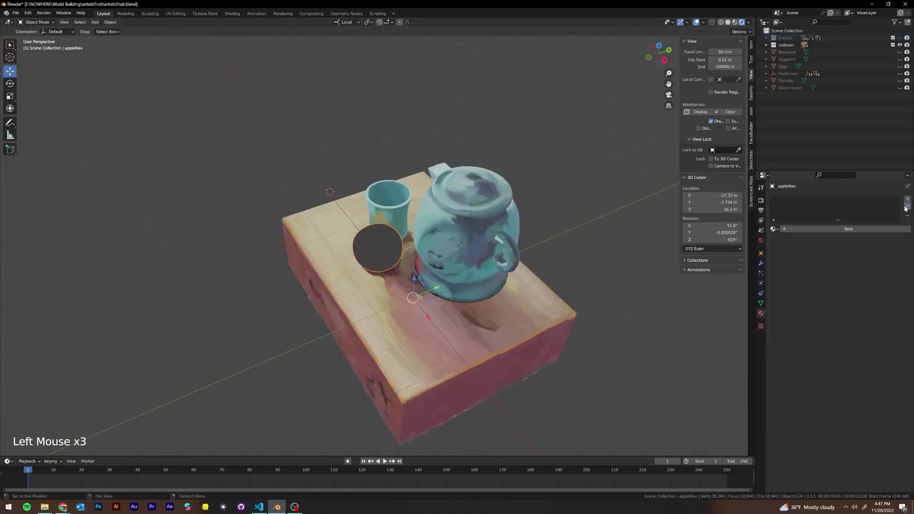
pyautogui.click(460, 241)
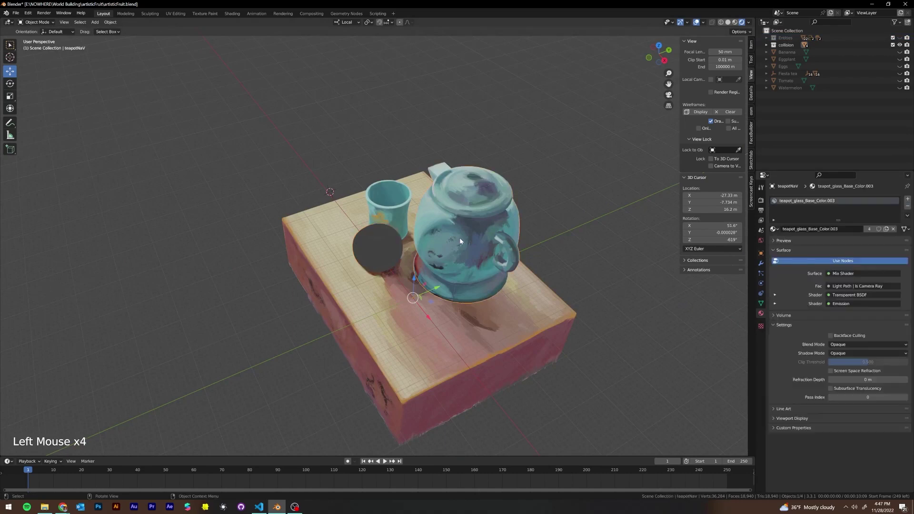
pyautogui.click(908, 207)
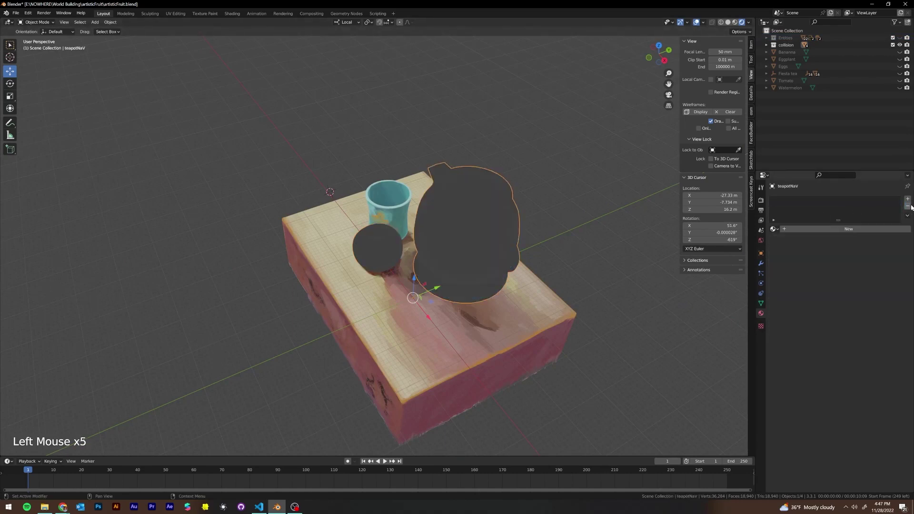
# Remove the material slots from cupNav and tableNav, and switch the viewport to Material Preview shading.
pyautogui.moveTo(404, 258); pyautogui.dragTo(479, 220, button='middle')
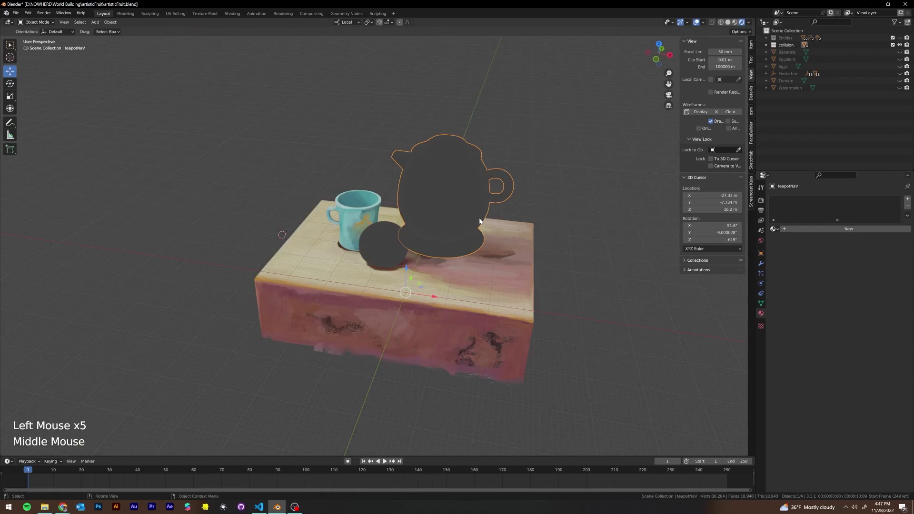
pyautogui.click(364, 214)
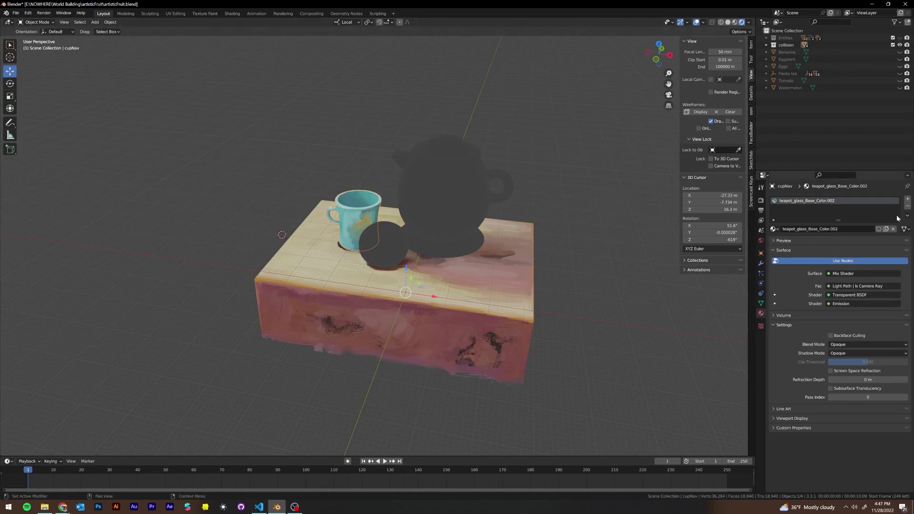
pyautogui.click(908, 207)
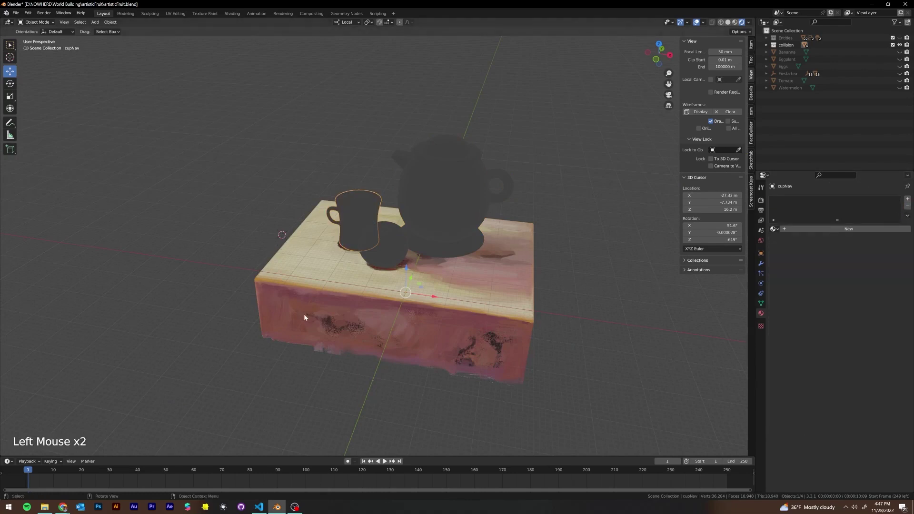
pyautogui.click(317, 312)
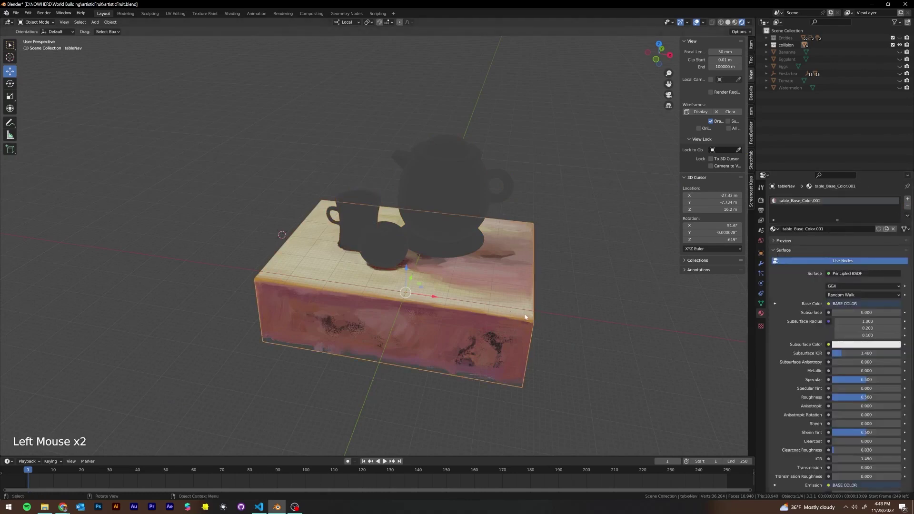
pyautogui.click(907, 207)
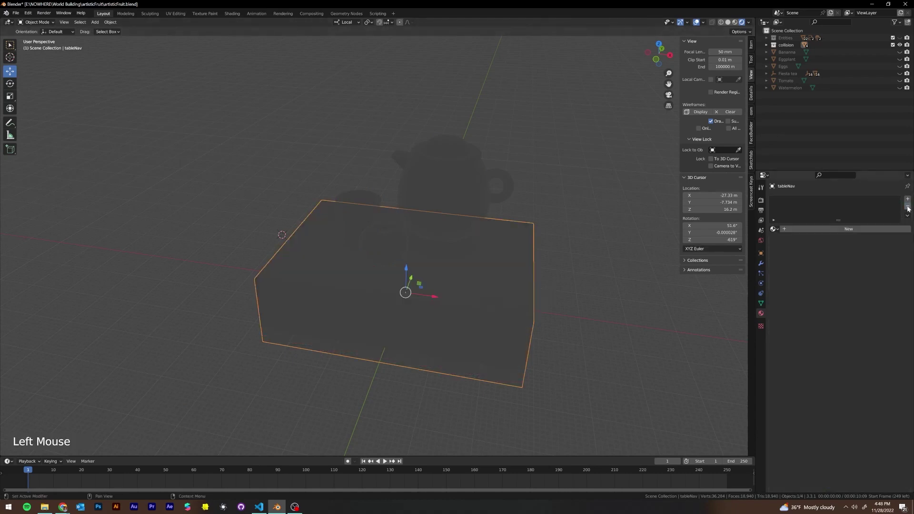
pyautogui.click(735, 23)
pyautogui.moveTo(301, 101); pyautogui.dragTo(123, 99, button='middle')
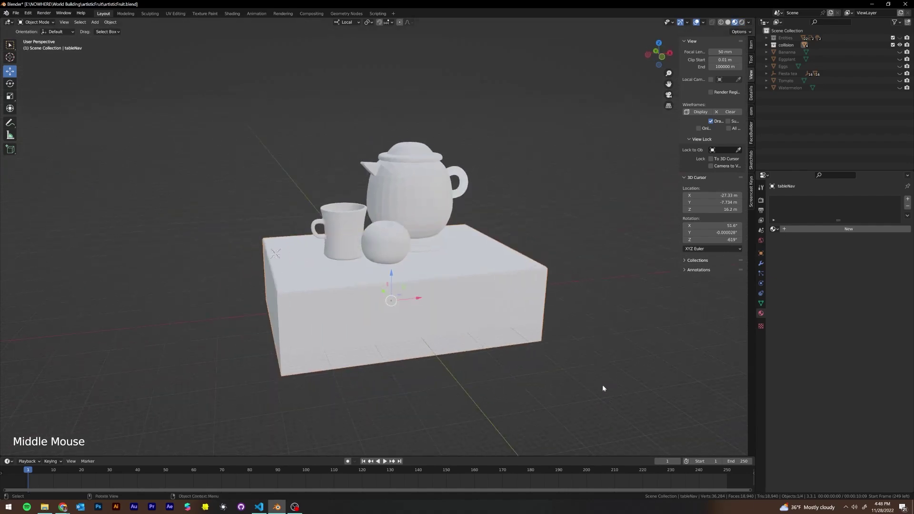
# Unhide the loose scene objects from Bananna through Watermelon.
pyautogui.moveTo(531, 270); pyautogui.dragTo(498, 152, button='middle')
pyautogui.scroll(-1, 409, 252)
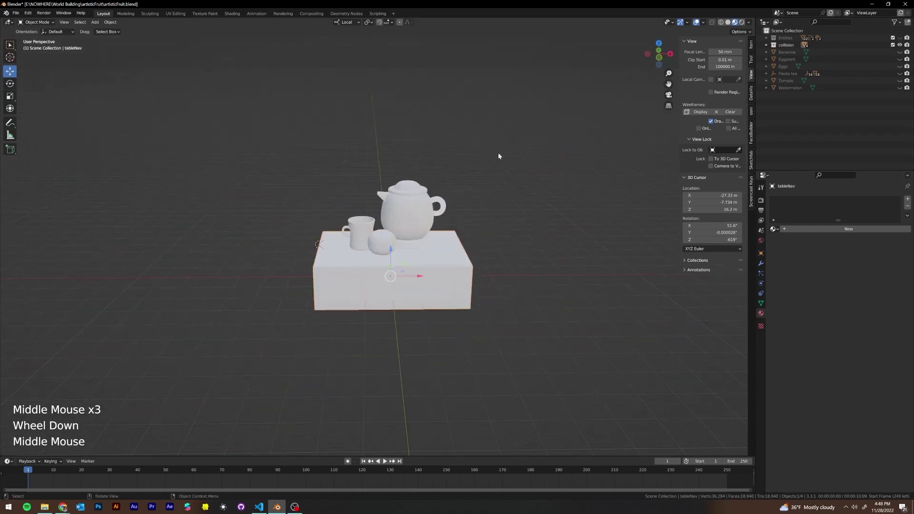
pyautogui.keyDown('shift'); pyautogui.moveTo(900, 52); pyautogui.dragTo(900, 87); pyautogui.keyUp('shift')
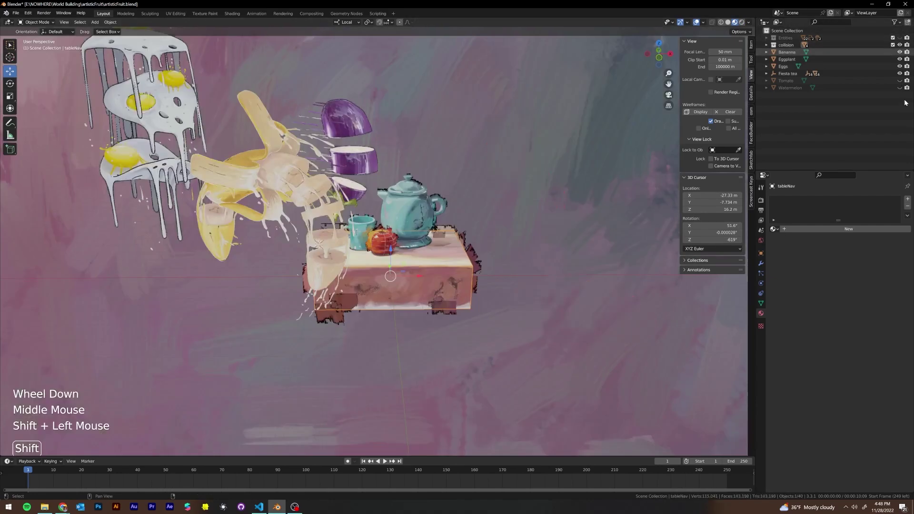
pyautogui.moveTo(595, 137); pyautogui.dragTo(481, 136, button='middle')
pyautogui.scroll(-1, 481, 136)
pyautogui.scroll(2, 481, 137)
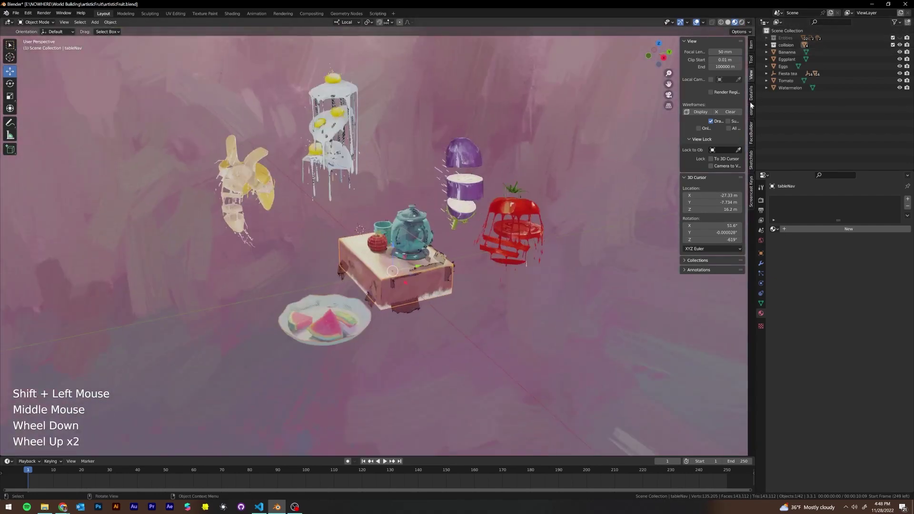
# Hide the collision collection and the painted backdrop surrounding the scene objects.
pyautogui.keyDown('shift'); pyautogui.click(894, 44); pyautogui.keyUp('shift')
pyautogui.moveTo(194, 119); pyautogui.dragTo(424, 180, button='middle')
pyautogui.click(517, 141)
pyautogui.press('h')
pyautogui.scroll(2, 437, 175)
pyautogui.scroll(1, 437, 176)
pyautogui.scroll(-2, 423, 179)
# Examine the tomato, watermelon and banana objects around the table from several angles.
pyautogui.click(502, 220)
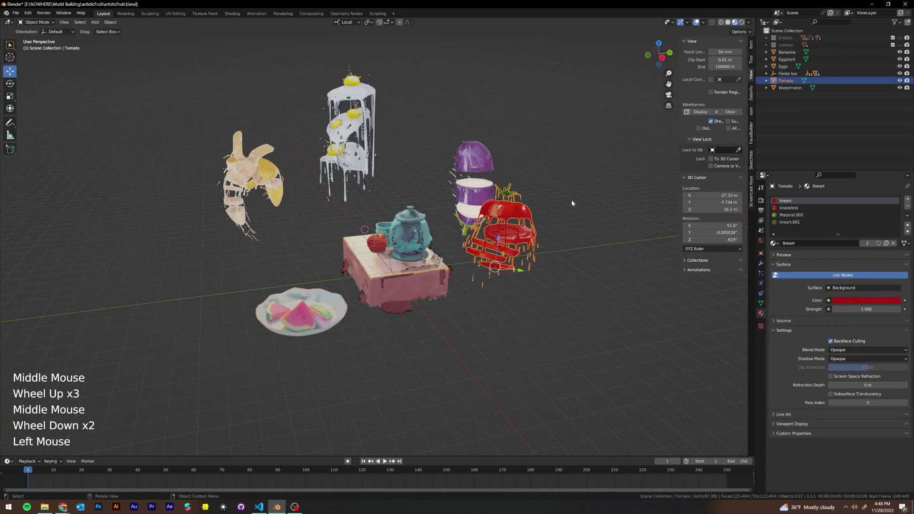
pyautogui.moveTo(571, 199); pyautogui.dragTo(352, 155, button='middle')
pyautogui.click(297, 192)
pyautogui.click(234, 253)
pyautogui.click(233, 253)
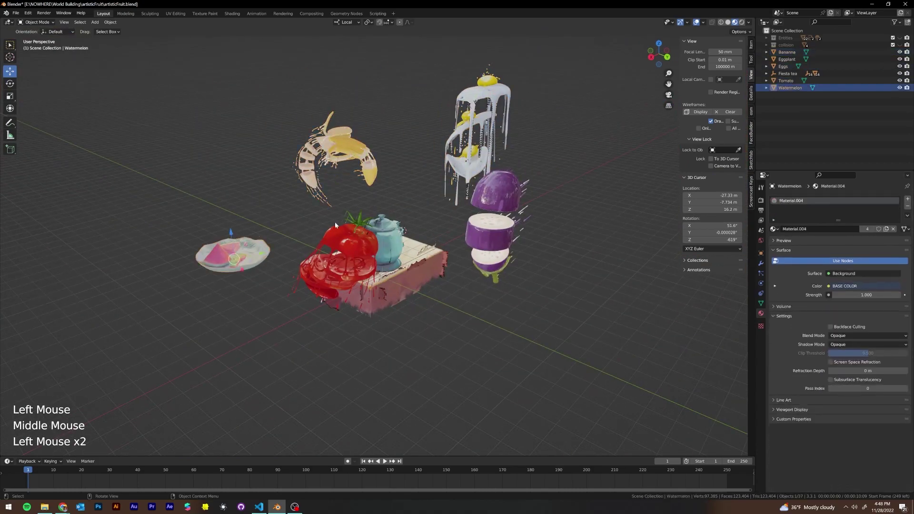
pyautogui.click(338, 247)
pyautogui.moveTo(338, 247); pyautogui.dragTo(456, 222, button='middle')
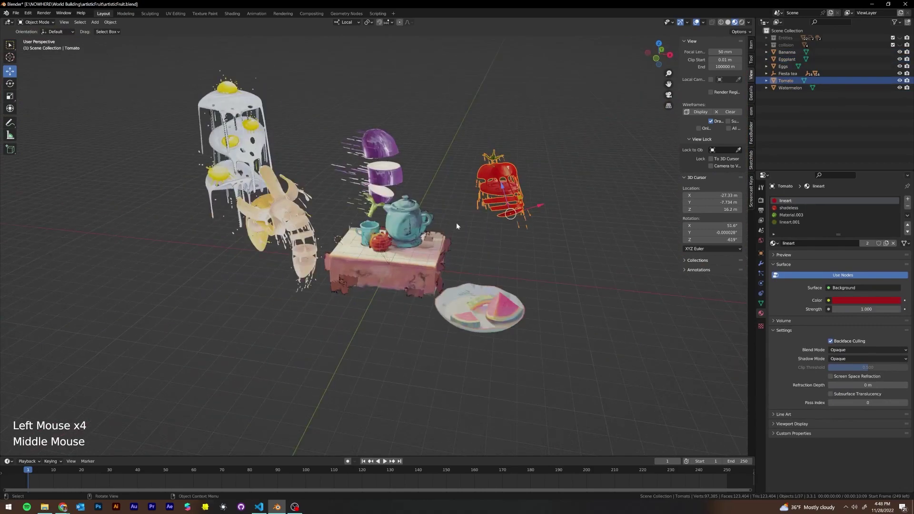
pyautogui.click(268, 241)
pyautogui.moveTo(267, 242); pyautogui.dragTo(408, 224, button='middle')
pyautogui.scroll(4, 388, 229)
pyautogui.scroll(-2, 407, 225)
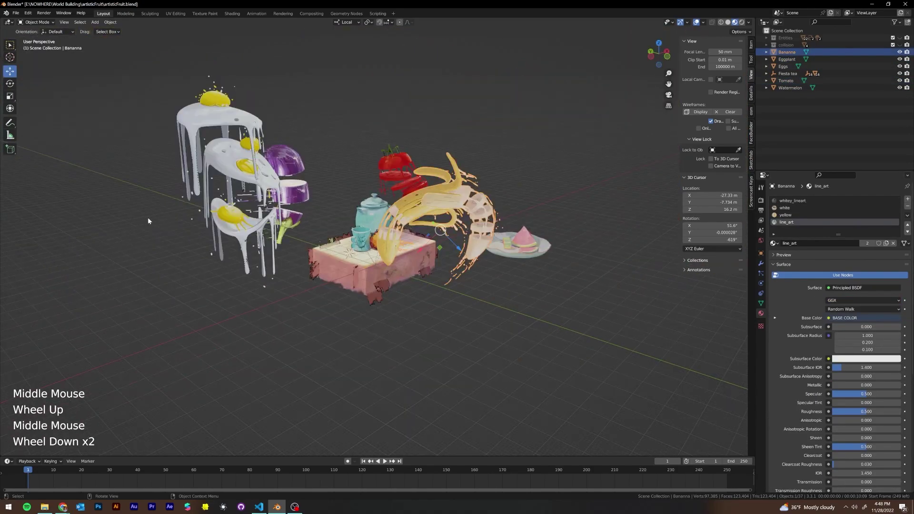
pyautogui.moveTo(148, 219); pyautogui.dragTo(164, 217, button='middle')
# Copy and paste the Eggs object, and move the duplicate into the collision collection.
pyautogui.click(450, 180)
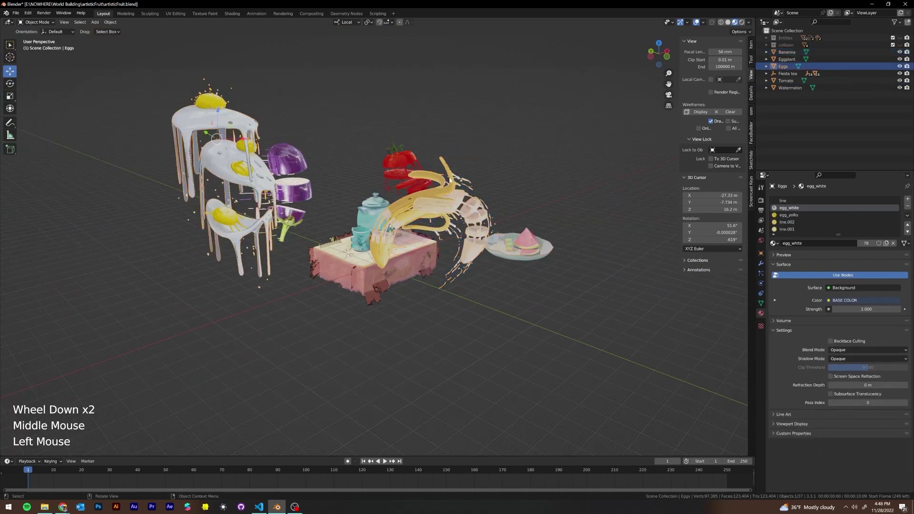
pyautogui.moveTo(450, 180); pyautogui.dragTo(467, 170, button='middle')
pyautogui.press('ctrl')
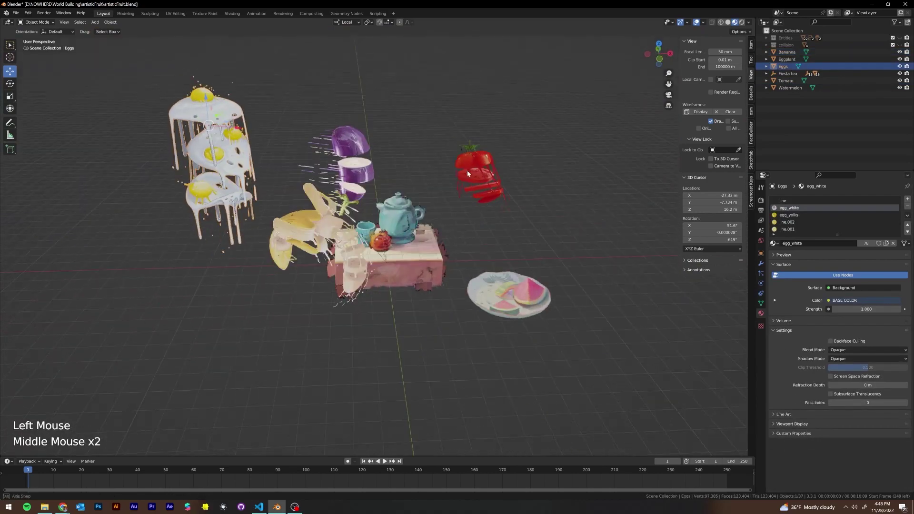
pyautogui.press('KP_Decimal')
pyautogui.hotkey('ctrl', 'c')
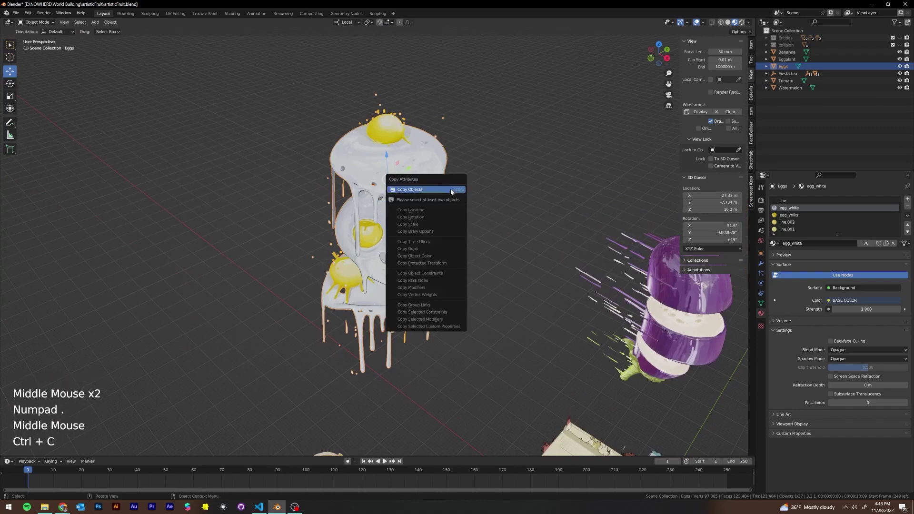
pyautogui.hotkey('ctrl', 'v')
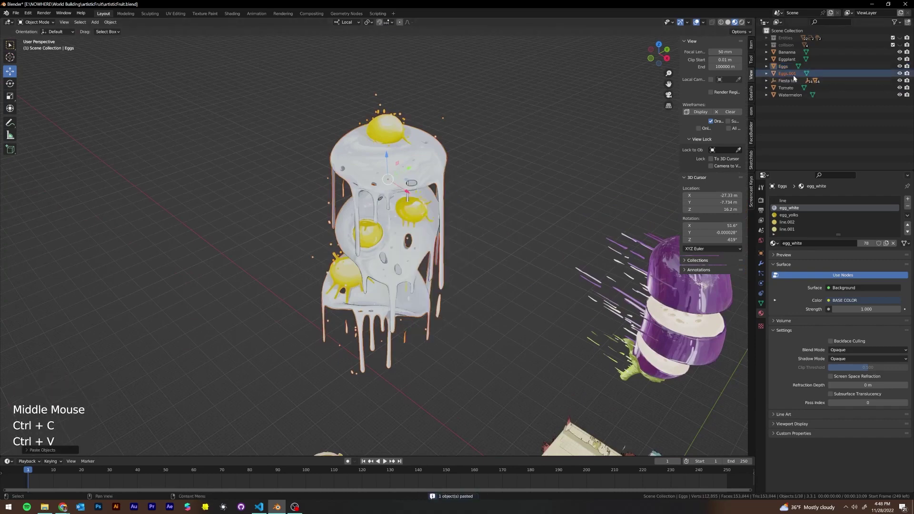
pyautogui.moveTo(789, 74); pyautogui.dragTo(789, 46)
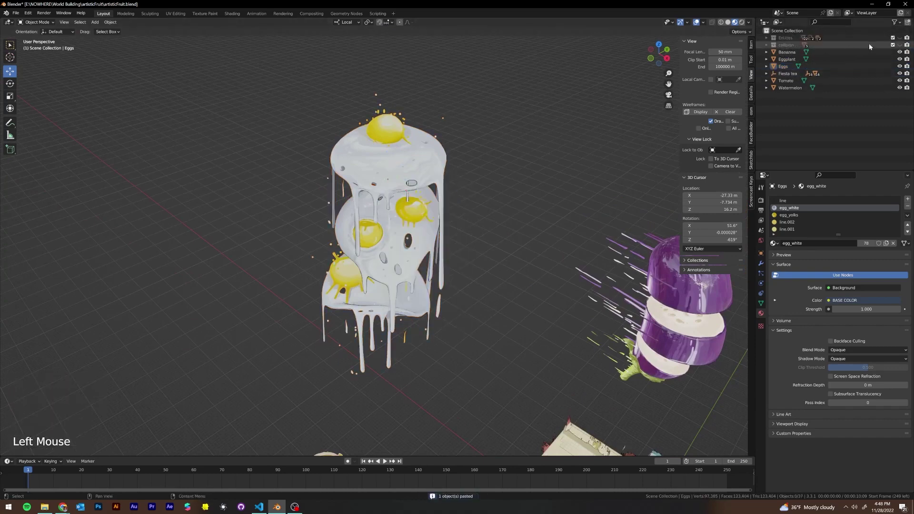
# Show the collision collection and hide the loose scene objects so the egg copy is isolated with the navigation meshes.
pyautogui.keyDown('shift'); pyautogui.click(900, 45); pyautogui.keyUp('shift')
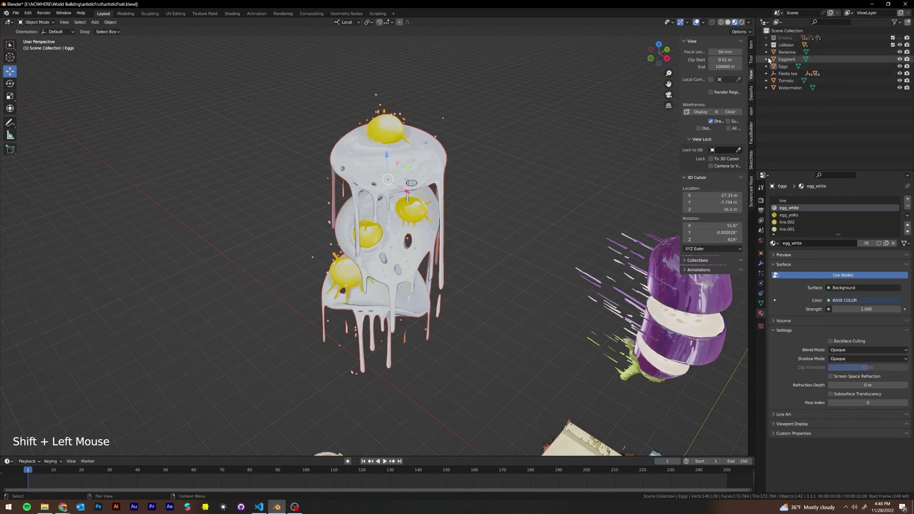
pyautogui.keyDown('shift'); pyautogui.click(899, 45); pyautogui.keyUp('shift')
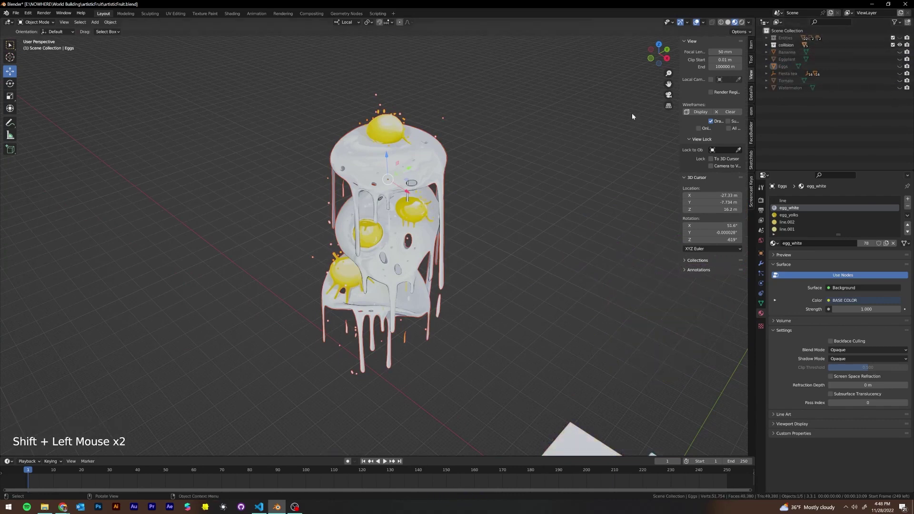
pyautogui.scroll(-4, 595, 135)
pyautogui.scroll(-1, 595, 137)
pyautogui.scroll(2, 574, 181)
pyautogui.moveTo(528, 149); pyautogui.dragTo(495, 110, button='middle')
pyautogui.scroll(2, 521, 147)
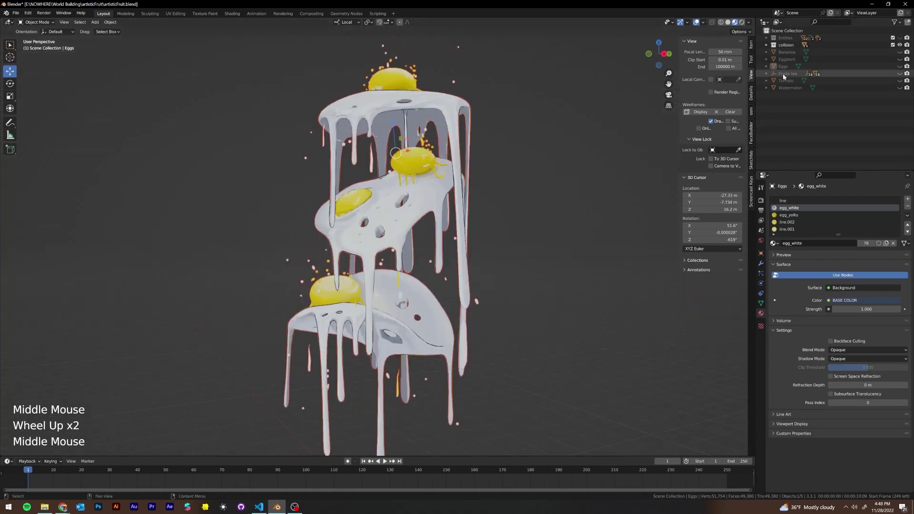
# Expand the collision collection and rename its Eggs.001 object as EggsNav.
pyautogui.click(787, 45)
pyautogui.click(767, 44)
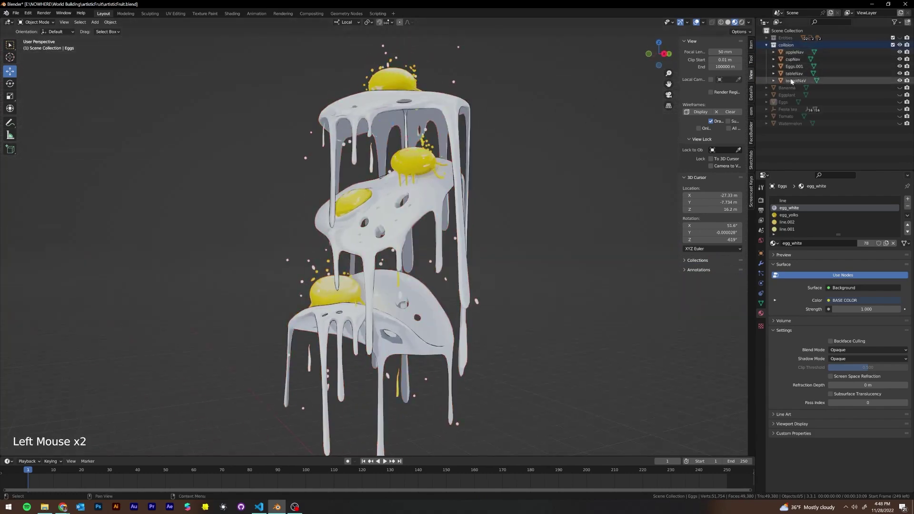
pyautogui.click(794, 66)
pyautogui.click(800, 69)
pyautogui.click(800, 69)
pyautogui.doubleClick(800, 69)
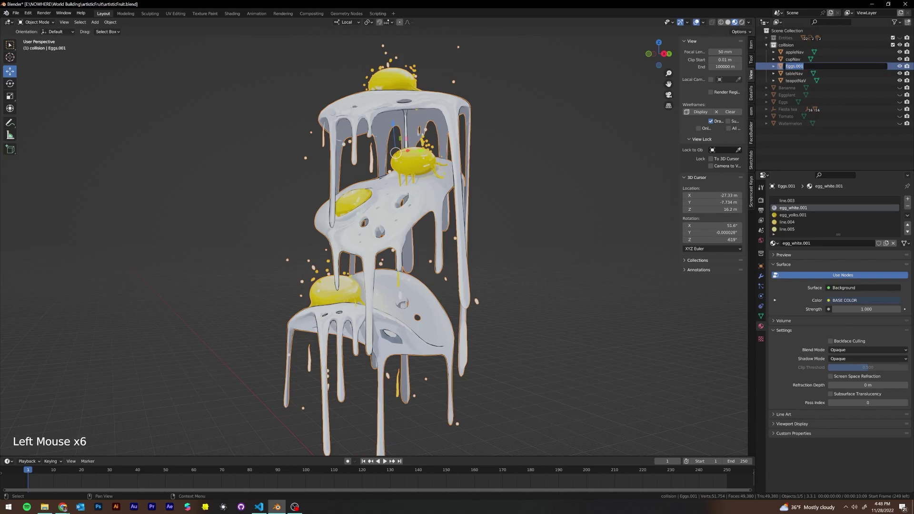
pyautogui.write('Eggs')
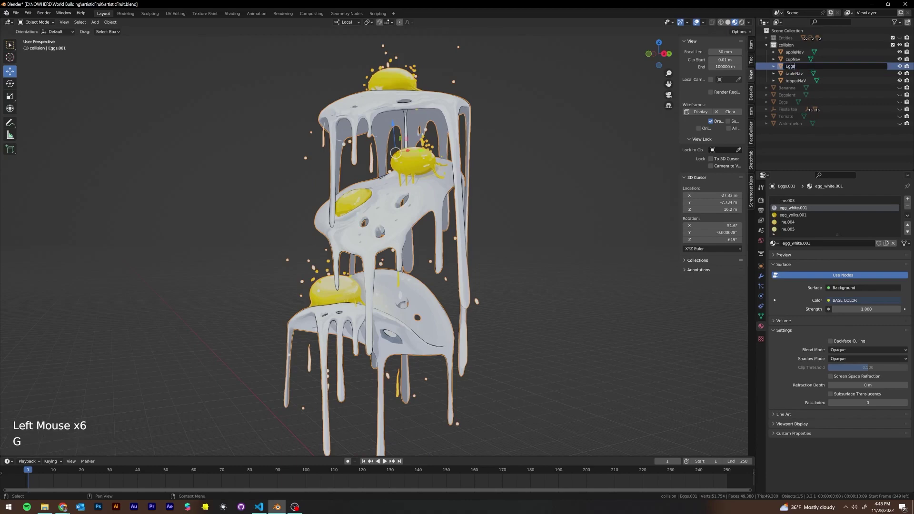
pyautogui.write('Nav')
pyautogui.press('Return')
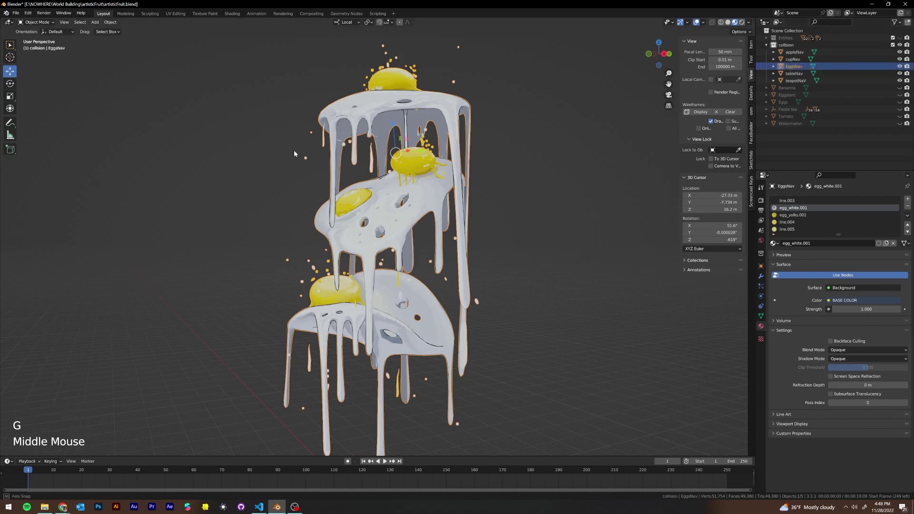
# Remove all five material slots from EggsNav.
pyautogui.moveTo(293, 150); pyautogui.dragTo(329, 152, button='middle')
pyautogui.click(867, 230)
pyautogui.scroll(-1, 867, 232)
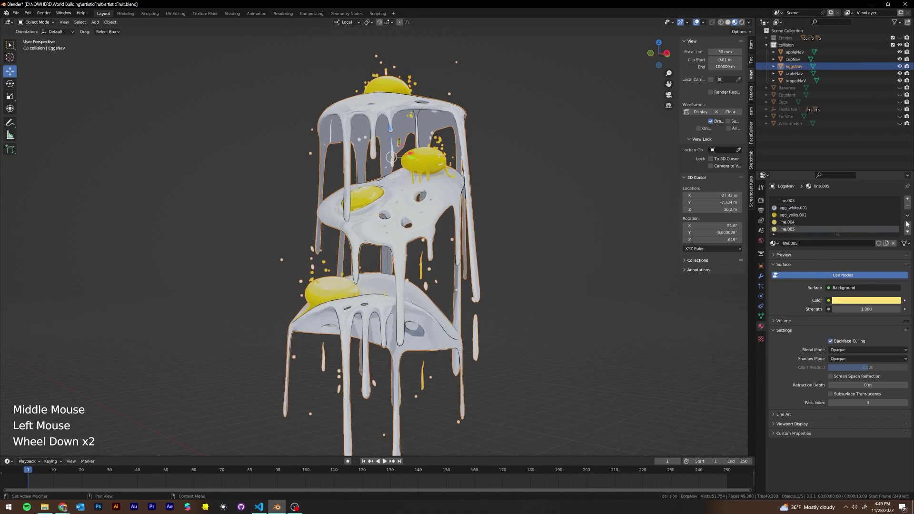
pyautogui.click(908, 205)
pyautogui.click(908, 206)
pyautogui.click(908, 206)
pyautogui.click(908, 206)
pyautogui.click(908, 206)
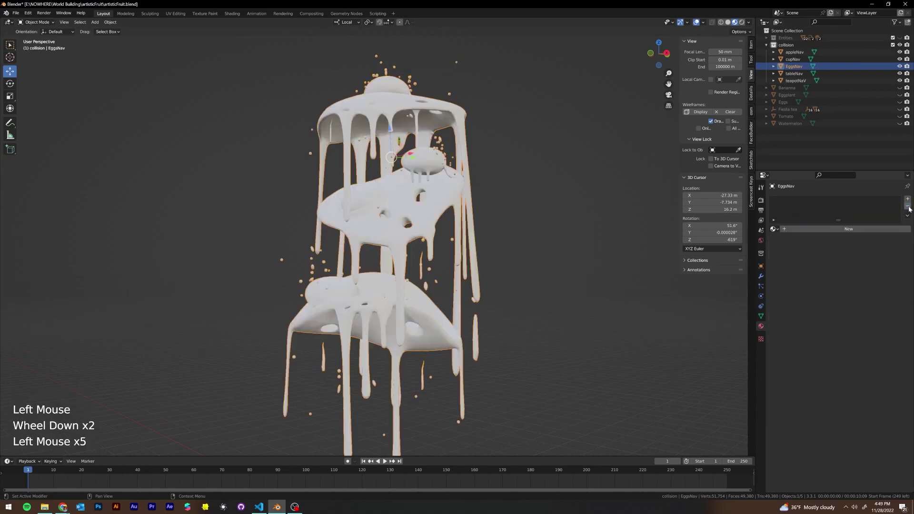
# Inspect the EggsNav mesh in Edit Mode and compare it with the other collision meshes.
pyautogui.moveTo(431, 205)
pyautogui.mouseDown(button='middle')
pyautogui.moveTo(455, 206)
pyautogui.moveTo(425, 192)
pyautogui.moveTo(443, 197)
pyautogui.mouseUp(button='middle')
pyautogui.scroll(1, 449, 205)
pyautogui.scroll(-2, 456, 206)
pyautogui.press('Tab')
pyautogui.press('Tab')
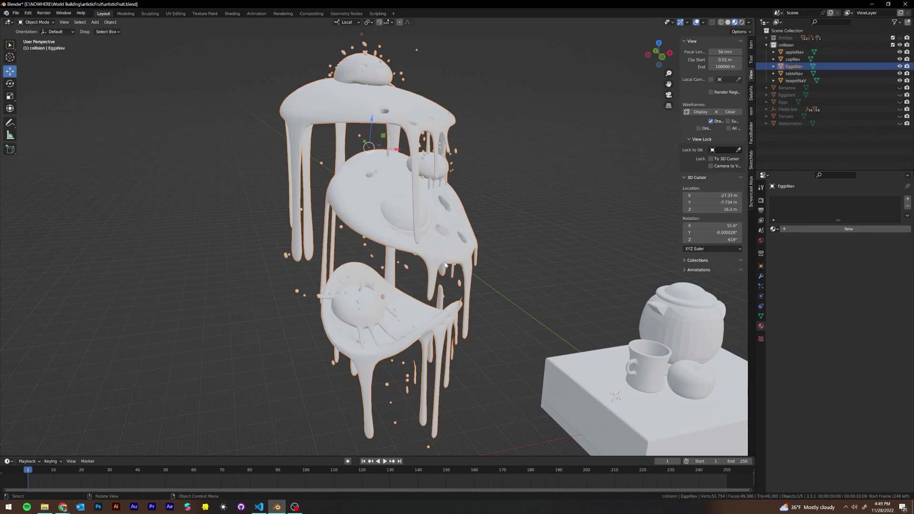
pyautogui.scroll(-1, 477, 189)
pyautogui.middleClick(424, 201)
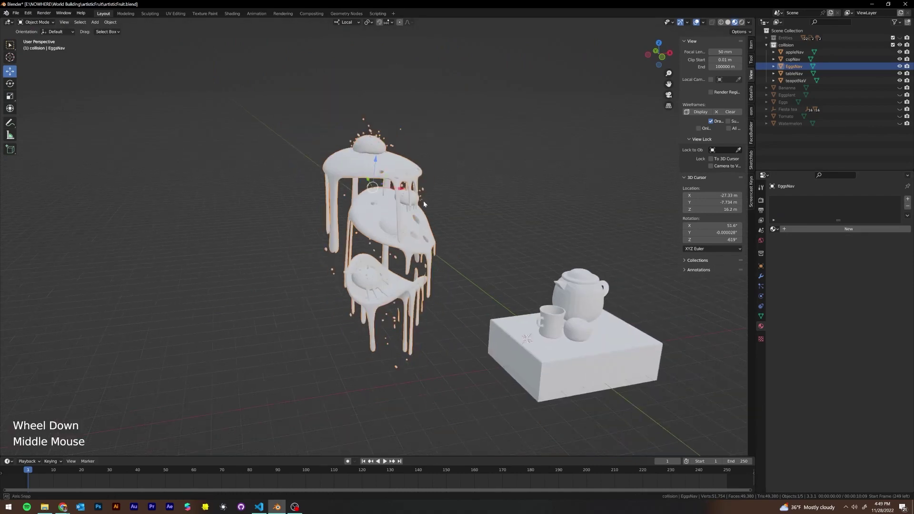
pyautogui.moveTo(424, 201); pyautogui.dragTo(403, 198, button='middle')
# Add a Decimate modifier to EggsNav.
pyautogui.click(761, 232)
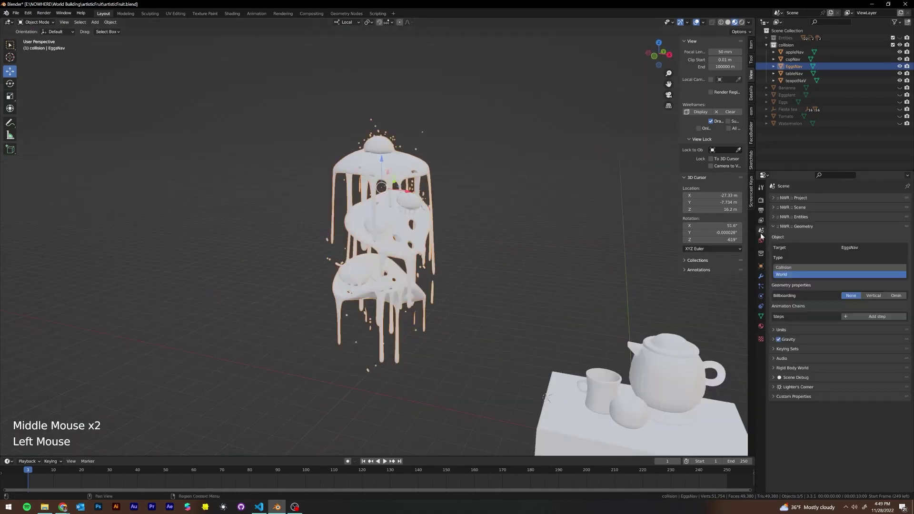
pyautogui.click(761, 276)
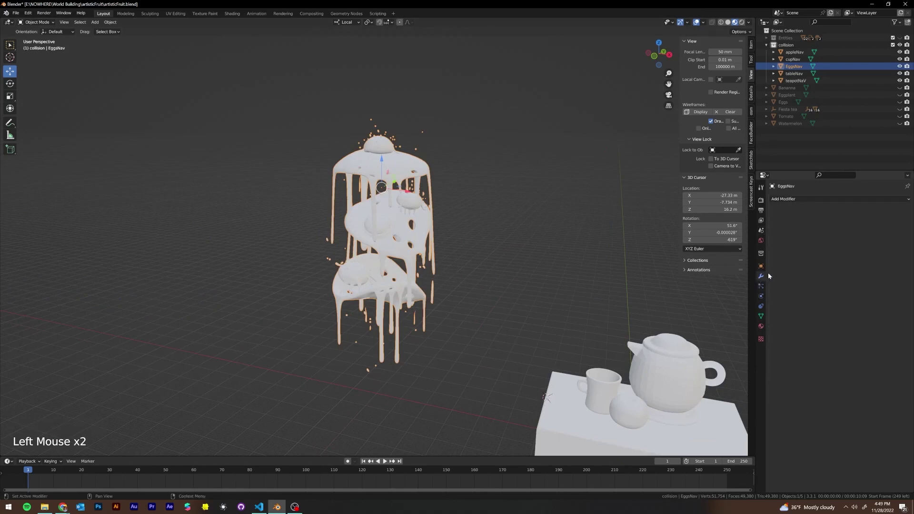
pyautogui.click(789, 199)
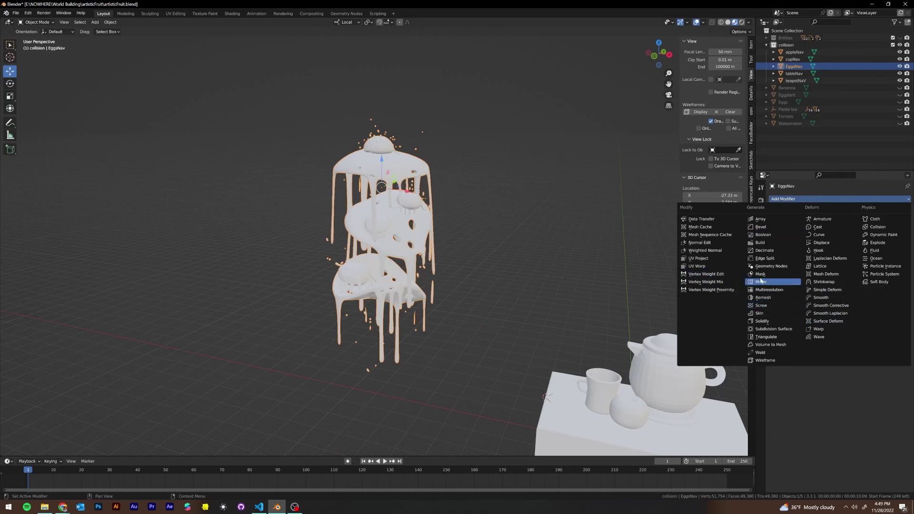
pyautogui.click(785, 251)
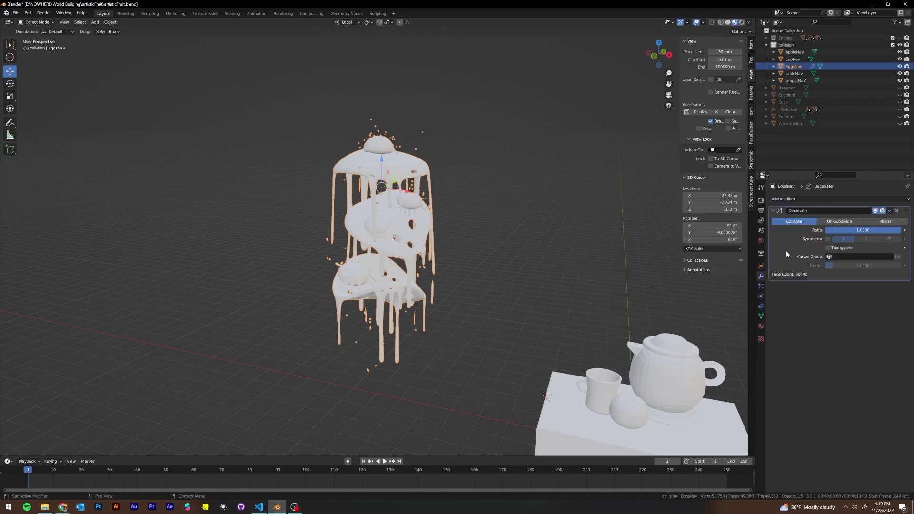
# Try a Decimate ratio of about 0.516 on EggsNav and check the egg shapes for distortion.
pyautogui.scroll(2, 399, 214)
pyautogui.scroll(-3, 399, 214)
pyautogui.moveTo(398, 214); pyautogui.dragTo(694, 240, button='middle')
pyautogui.scroll(2, 498, 208)
pyautogui.moveTo(874, 232); pyautogui.dragTo(864, 230)
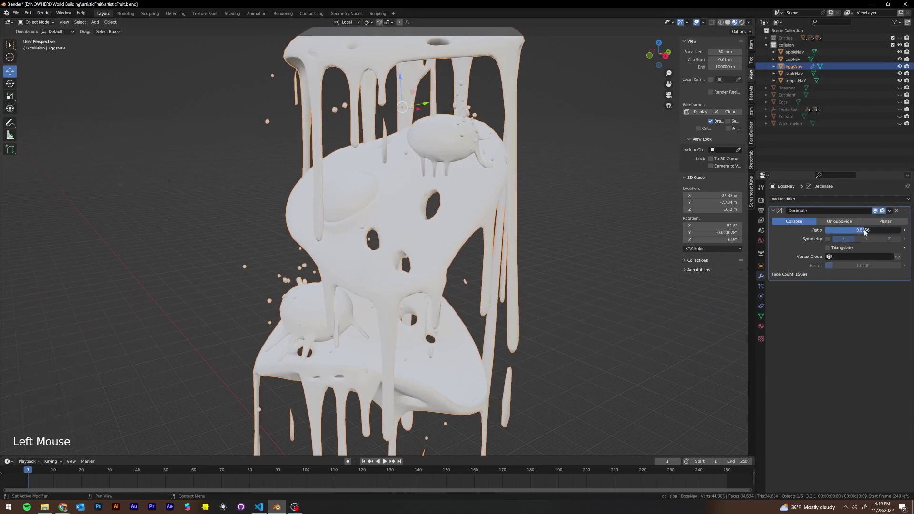
pyautogui.moveTo(395, 212); pyautogui.dragTo(684, 234, button='middle')
pyautogui.scroll(-2, 433, 168)
pyautogui.scroll(5, 363, 218)
pyautogui.scroll(-1, 363, 221)
pyautogui.scroll(-1, 363, 221)
pyautogui.scroll(2, 354, 243)
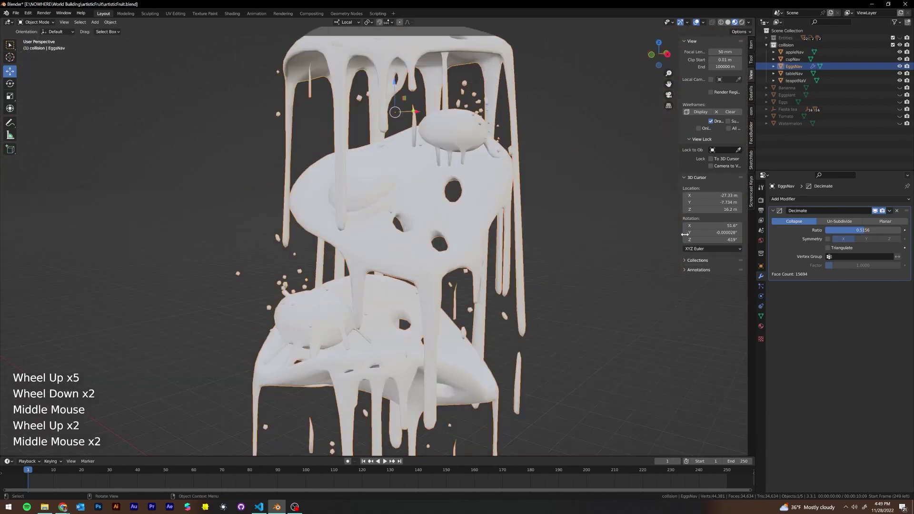
# Set the Decimate ratio of EggsNav to 0.25.
pyautogui.moveTo(864, 232); pyautogui.dragTo(836, 232)
pyautogui.moveTo(476, 209); pyautogui.dragTo(404, 176, button='middle')
pyautogui.scroll(-2, 467, 190)
pyautogui.moveTo(863, 230)
pyautogui.mouseDown()
pyautogui.moveTo(843, 230)
pyautogui.moveTo(869, 230)
pyautogui.mouseUp()
pyautogui.click(869, 230)
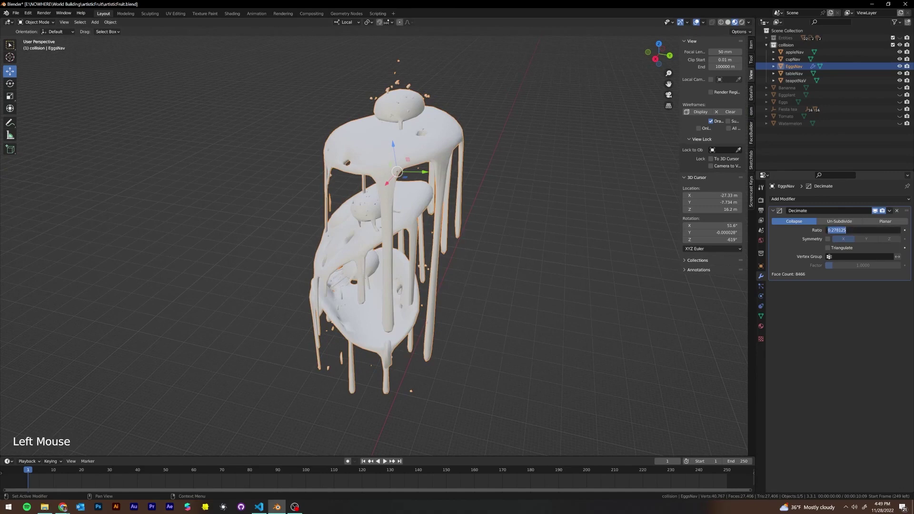
pyautogui.write('.25')
pyautogui.press('Return')
# Check the reduced egg mesh and apply its Decimate modifier.
pyautogui.moveTo(296, 317); pyautogui.dragTo(392, 292, button='middle')
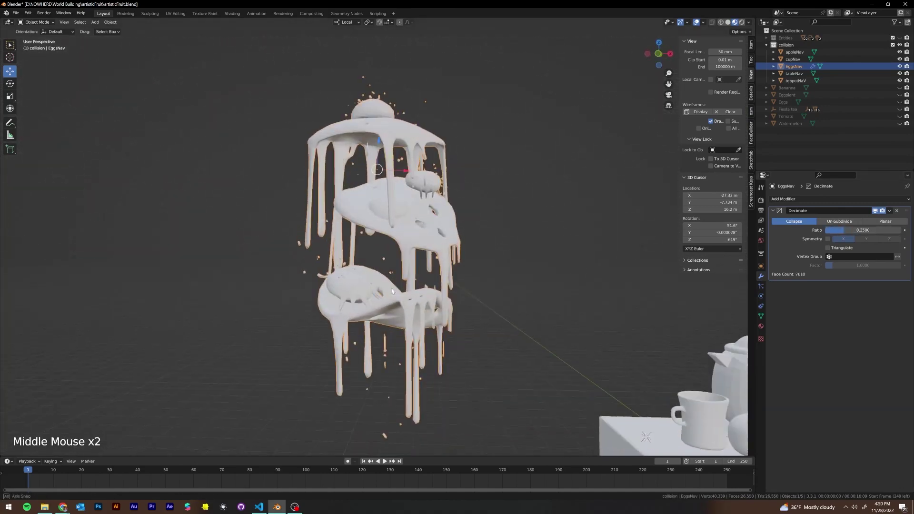
pyautogui.click(890, 211)
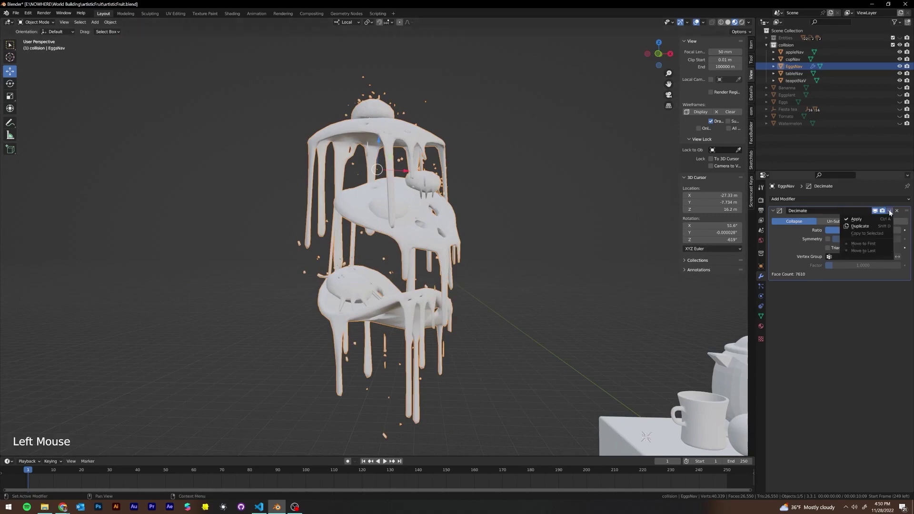
pyautogui.click(884, 220)
pyautogui.scroll(-2, 296, 228)
# Try a Decimate modifier on cupNav at a ratio of about 0.716, check the cup's handle and rim, and remove the modifier.
pyautogui.moveTo(296, 227); pyautogui.dragTo(608, 307, button='middle')
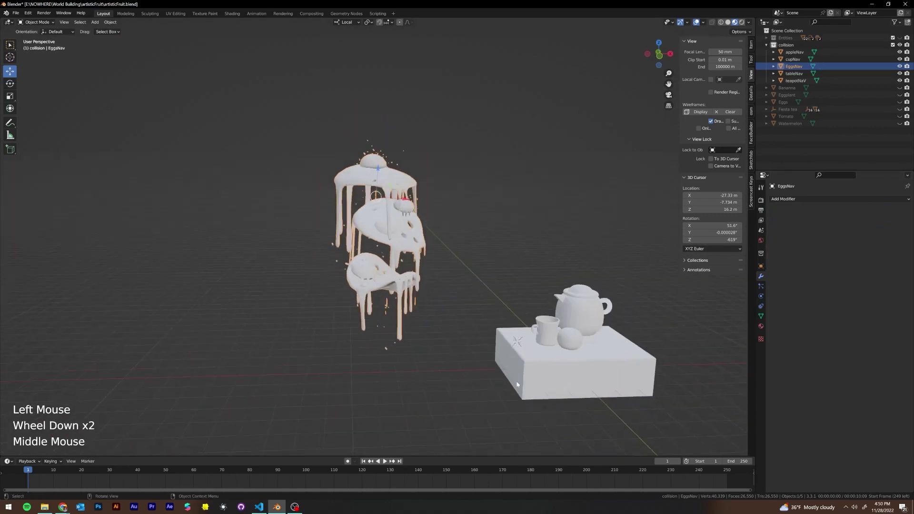
pyautogui.click(608, 307)
pyautogui.click(549, 337)
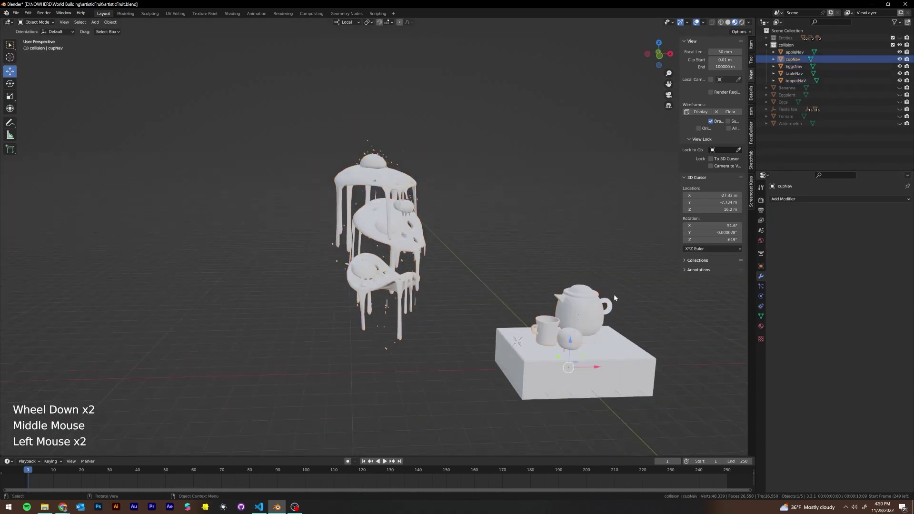
pyautogui.click(842, 197)
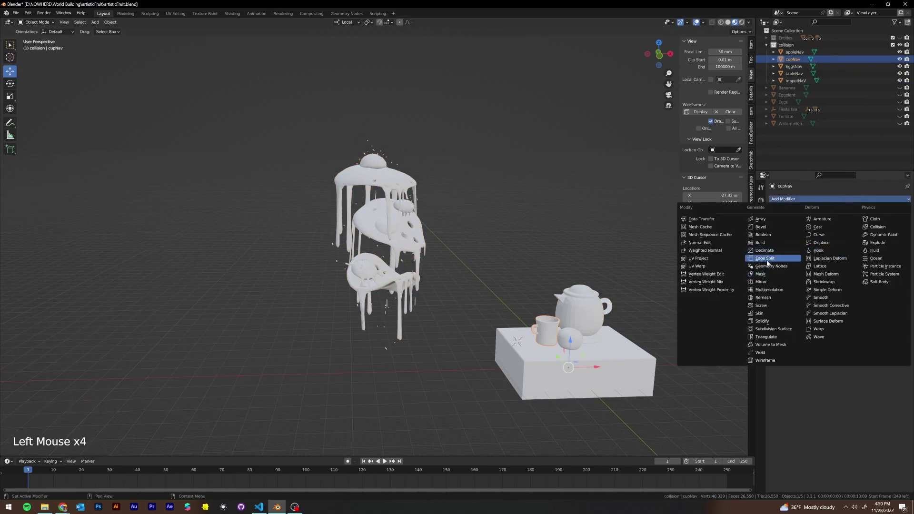
pyautogui.click(780, 250)
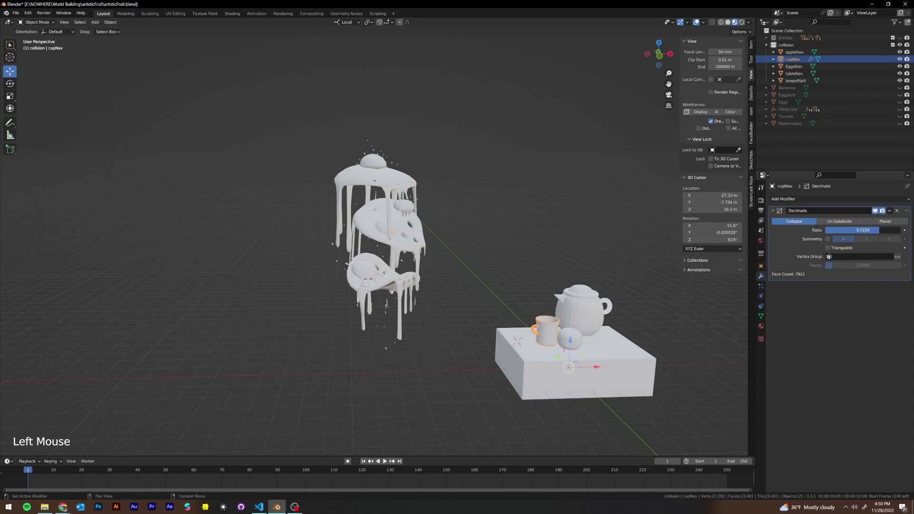
pyautogui.press('KP_Decimal')
pyautogui.press('KP_Decimal')
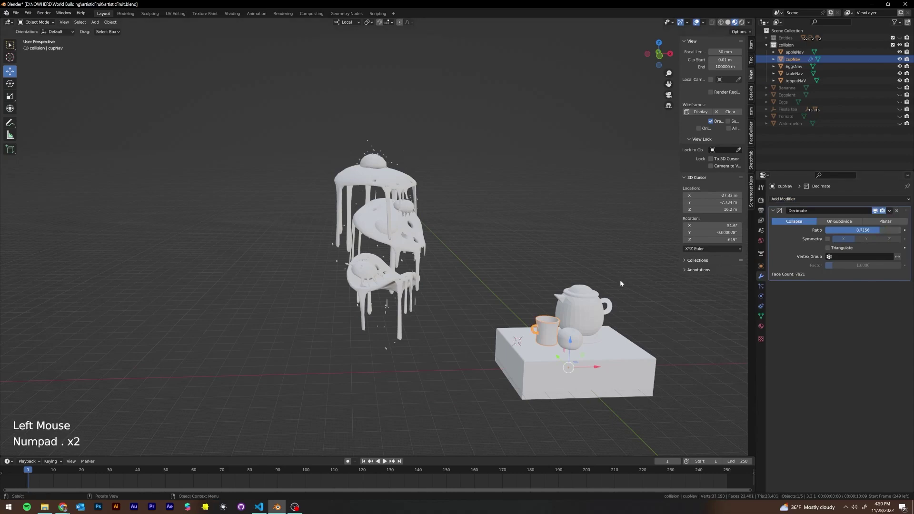
pyautogui.moveTo(521, 242); pyautogui.dragTo(510, 237, button='middle')
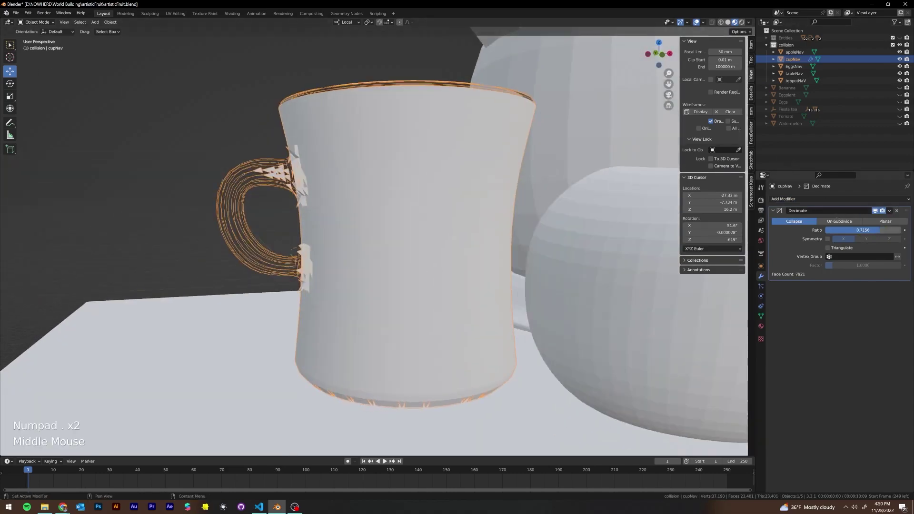
pyautogui.moveTo(864, 230); pyautogui.dragTo(884, 229)
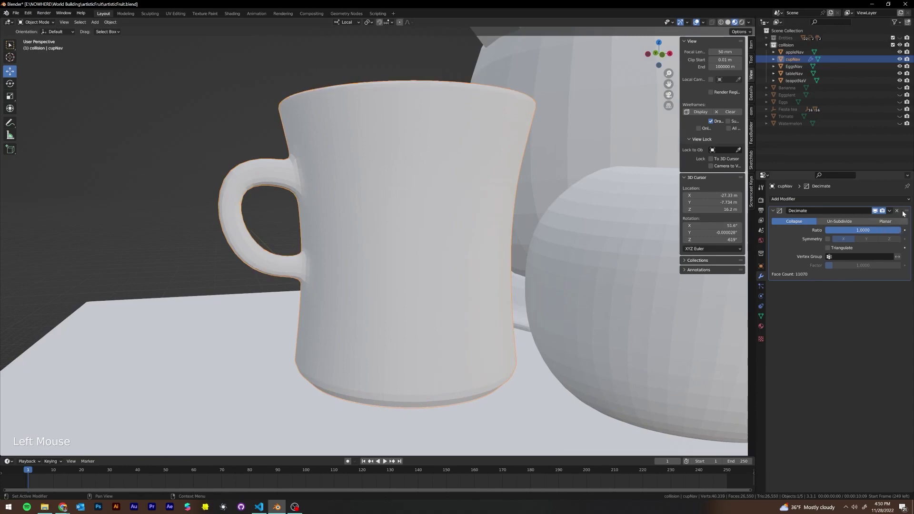
pyautogui.click(897, 211)
# Review the collision copies of the cup, apple, teapot, table and eggs from several angles and distances.
pyautogui.scroll(-2, 460, 207)
pyautogui.moveTo(448, 219); pyautogui.dragTo(460, 206, button='middle')
pyautogui.scroll(-1, 460, 207)
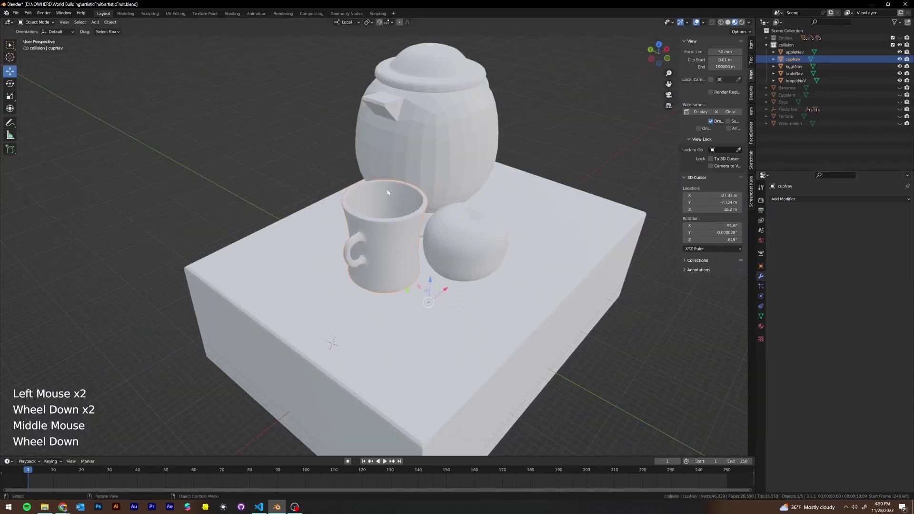
pyautogui.moveTo(388, 192); pyautogui.dragTo(349, 181, button='middle')
pyautogui.scroll(-2, 453, 208)
pyautogui.scroll(1, 370, 201)
pyautogui.scroll(-2, 353, 168)
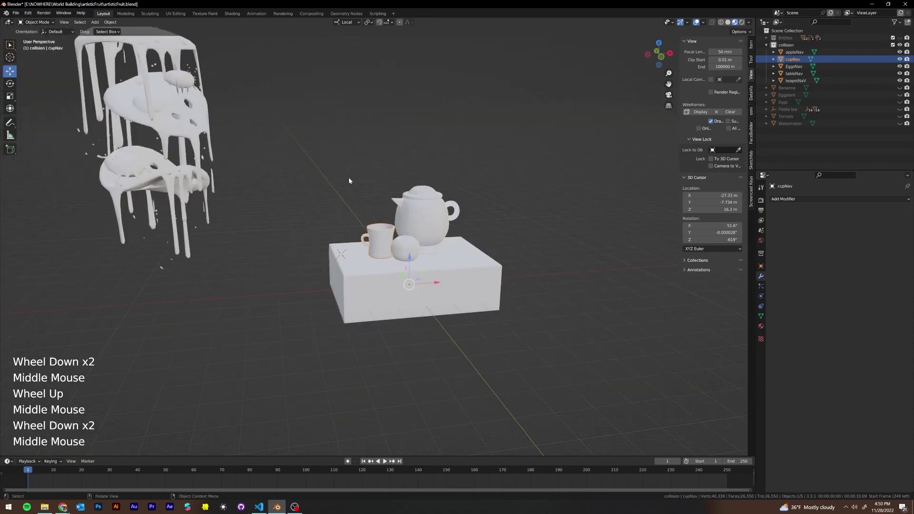
pyautogui.scroll(2, 516, 188)
pyautogui.moveTo(496, 189); pyautogui.dragTo(494, 200, button='middle')
pyautogui.scroll(-2, 493, 205)
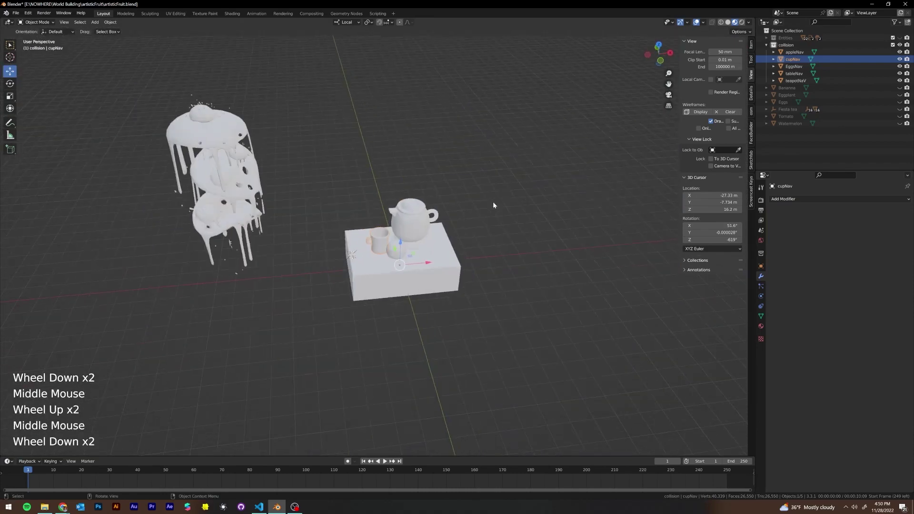
# Unhide the Bananna object, paste a copy of it into the collision collection, and hide the original again.
pyautogui.keyDown('shift'); pyautogui.click(900, 88); pyautogui.keyUp('shift')
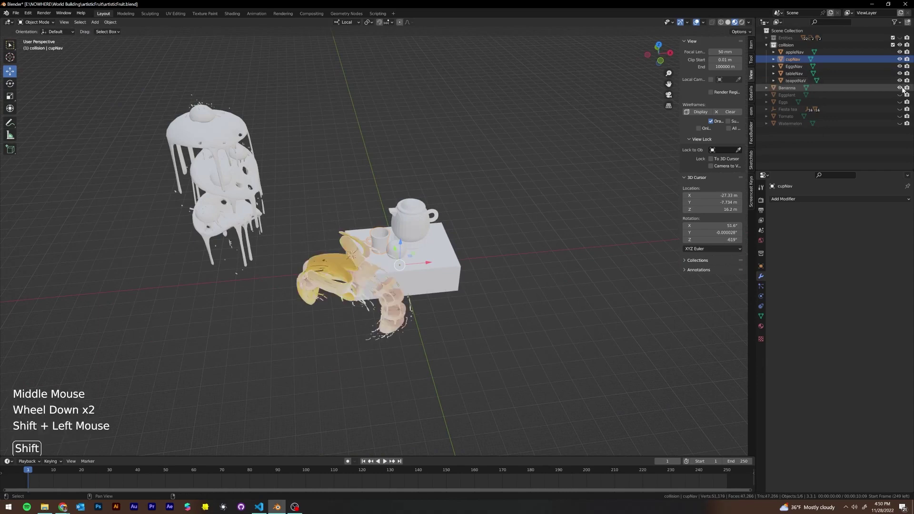
pyautogui.click(347, 261)
pyautogui.moveTo(347, 262); pyautogui.dragTo(489, 182, button='middle')
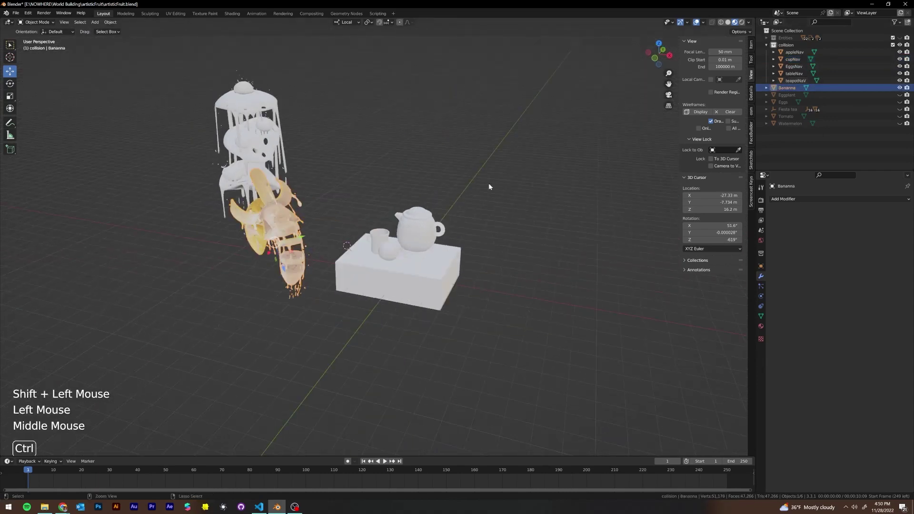
pyautogui.hotkey('ctrl', 'c')
pyautogui.hotkey('ctrl', 'v')
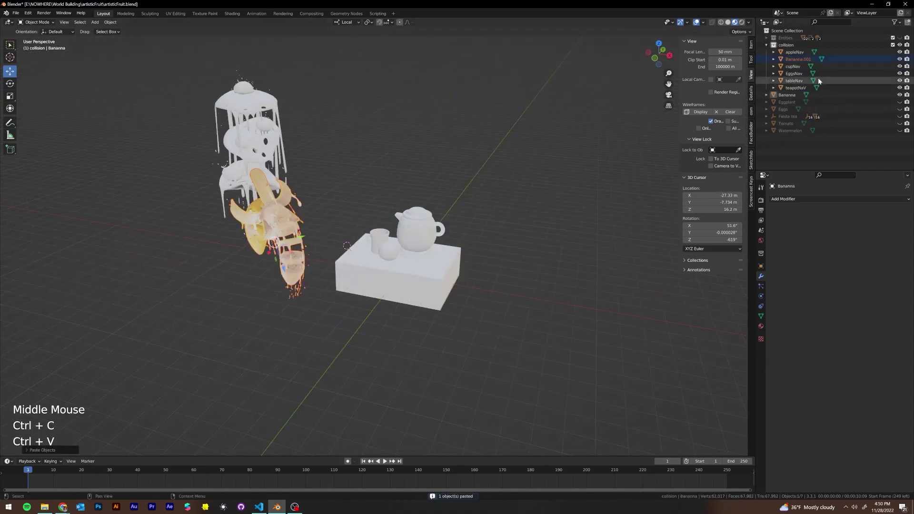
pyautogui.keyDown('shift'); pyautogui.click(900, 95); pyautogui.keyUp('shift')
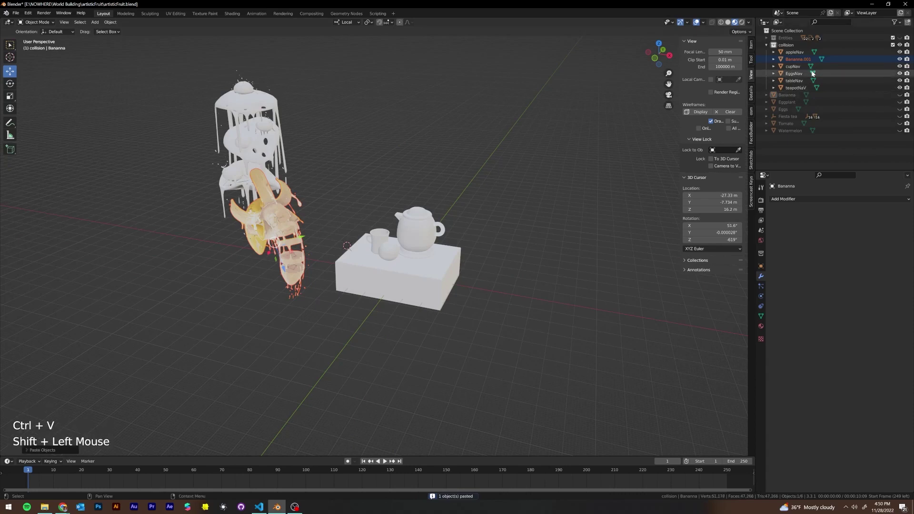
# Remove all four material slots from the banana copy in the collision collection.
pyautogui.click(809, 59)
pyautogui.click(762, 241)
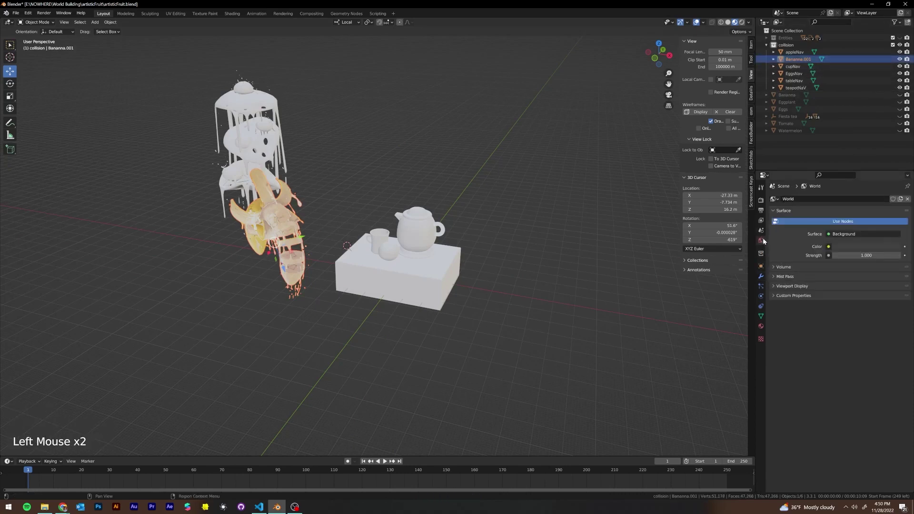
pyautogui.click(761, 327)
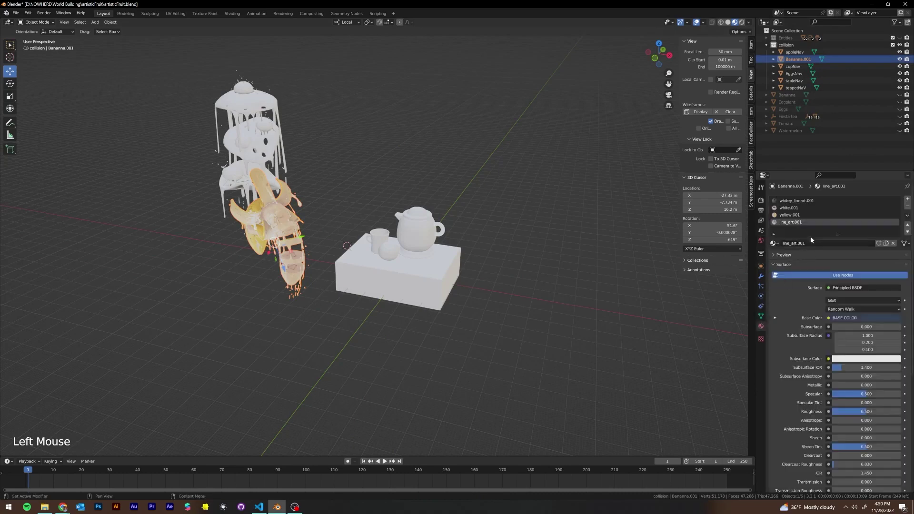
pyautogui.click(908, 207)
pyautogui.click(908, 207)
pyautogui.click(908, 206)
pyautogui.click(908, 206)
# Inspect the material-free banana copy's slices and drips up close.
pyautogui.moveTo(477, 237); pyautogui.dragTo(429, 229, button='middle')
pyautogui.scroll(3, 428, 229)
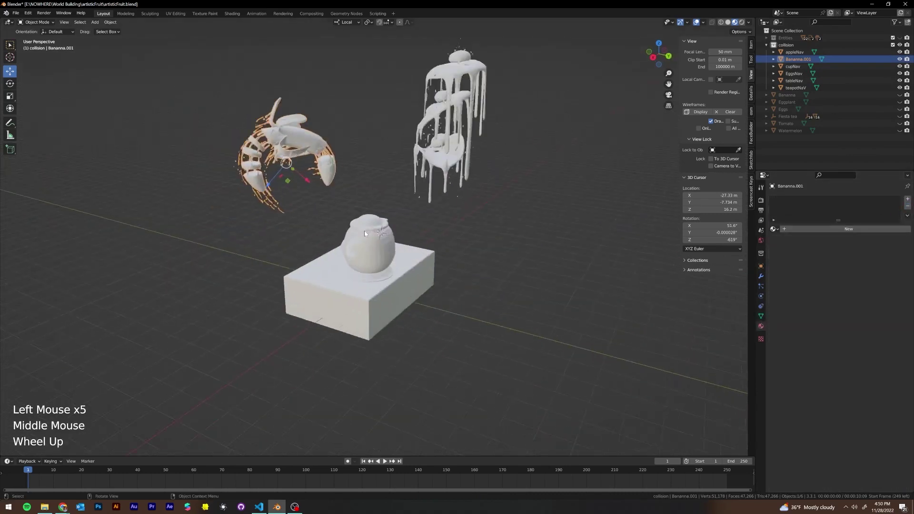
pyautogui.press('KP_Decimal')
pyautogui.scroll(-2, 362, 210)
pyautogui.moveTo(362, 210); pyautogui.dragTo(162, 176, button='middle')
pyautogui.scroll(3, 340, 196)
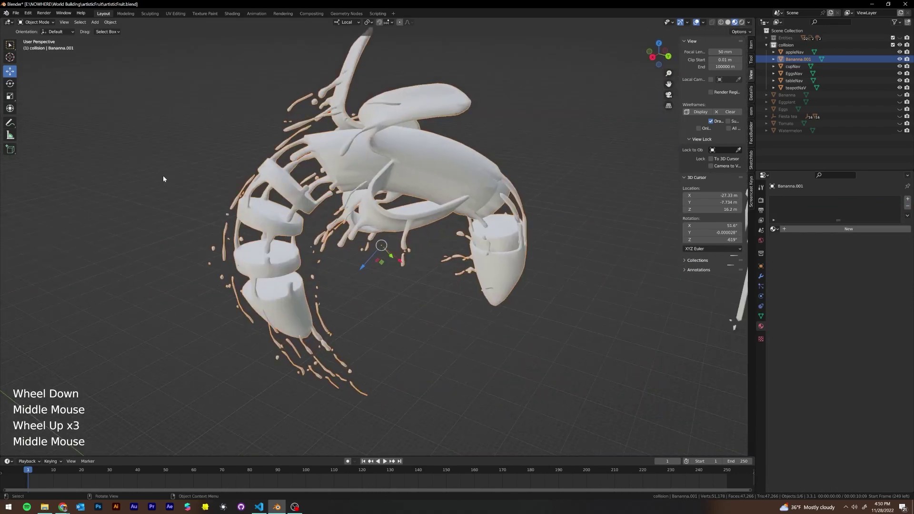
pyautogui.scroll(-2, 485, 191)
# Apply the object transforms of EggsNav and of the banana copy.
pyautogui.click(529, 200)
pyautogui.moveTo(528, 200); pyautogui.dragTo(466, 199, button='middle')
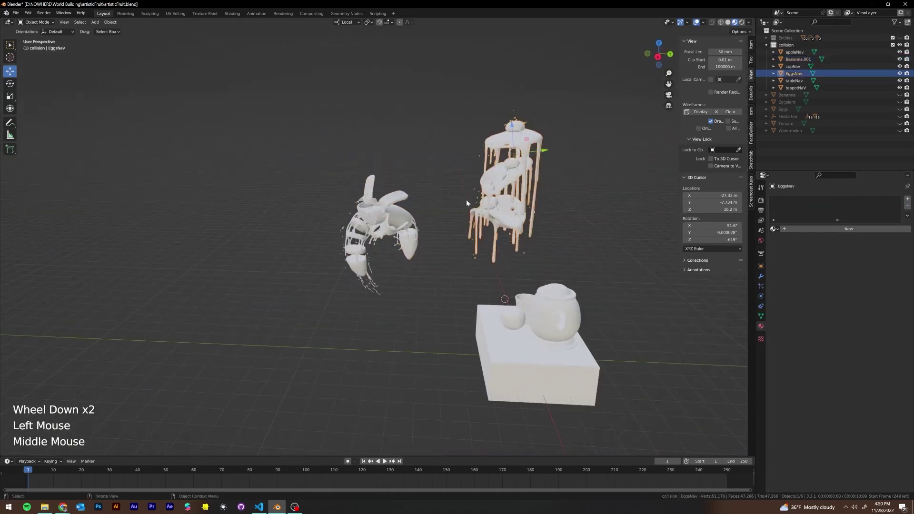
pyautogui.moveTo(510, 153); pyautogui.dragTo(505, 173, button='middle')
pyautogui.hotkey('ctrl', 'a')
pyautogui.click(517, 169)
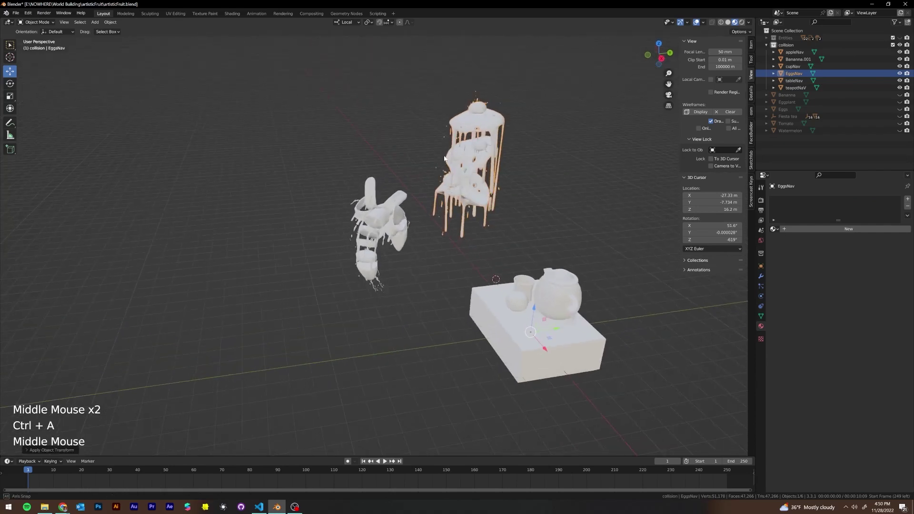
pyautogui.click(375, 216)
pyautogui.hotkey('ctrl', 'a')
pyautogui.click(375, 216)
# Examine the banana copy's full-detail mesh at close range and from a distance.
pyautogui.moveTo(375, 216); pyautogui.dragTo(135, 221, button='middle')
pyautogui.scroll(2, 445, 216)
pyautogui.moveTo(444, 217); pyautogui.dragTo(392, 217, button='middle')
pyautogui.scroll(1, 387, 222)
pyautogui.scroll(1, 388, 222)
pyautogui.scroll(-1, 393, 220)
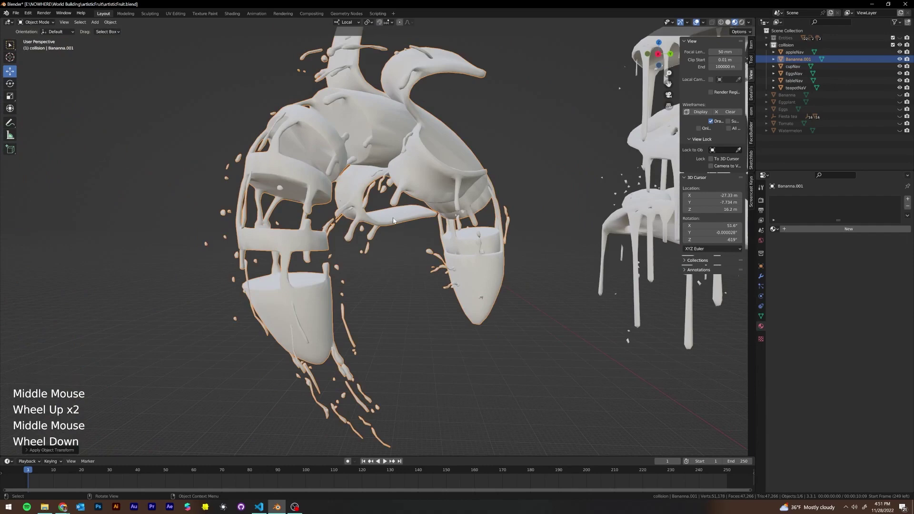
pyautogui.scroll(-2, 394, 221)
pyautogui.scroll(2, 393, 218)
pyautogui.scroll(-1, 393, 218)
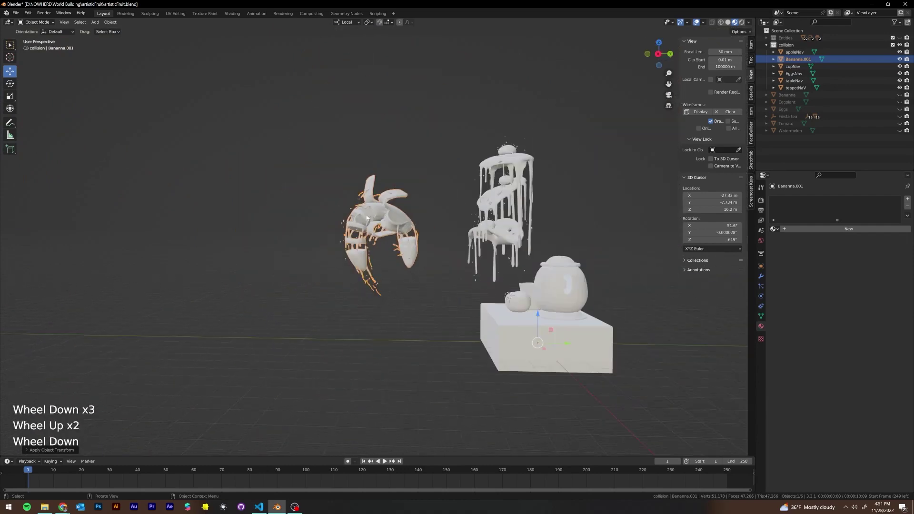
# Add a Decimate modifier to the banana copy at a ratio of 0.325 and check the reduced mesh for distortion.
pyautogui.click(366, 222)
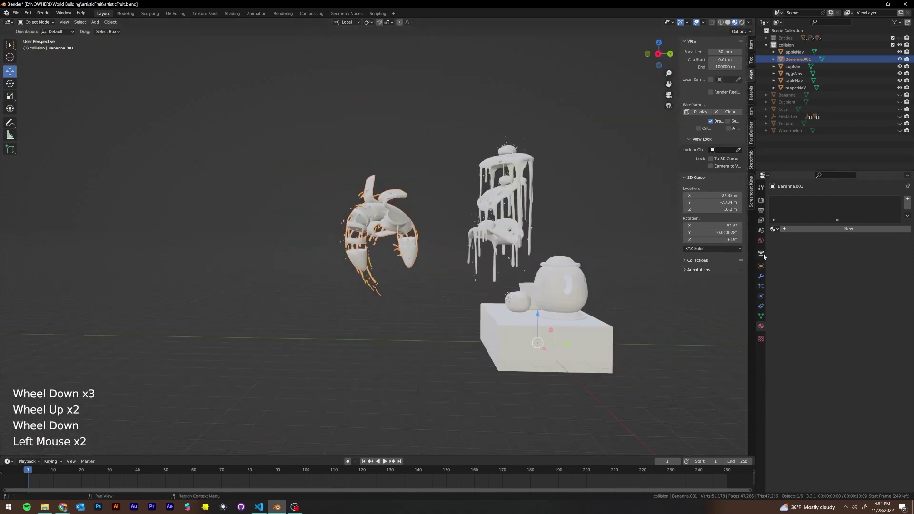
pyautogui.click(761, 277)
pyautogui.click(806, 199)
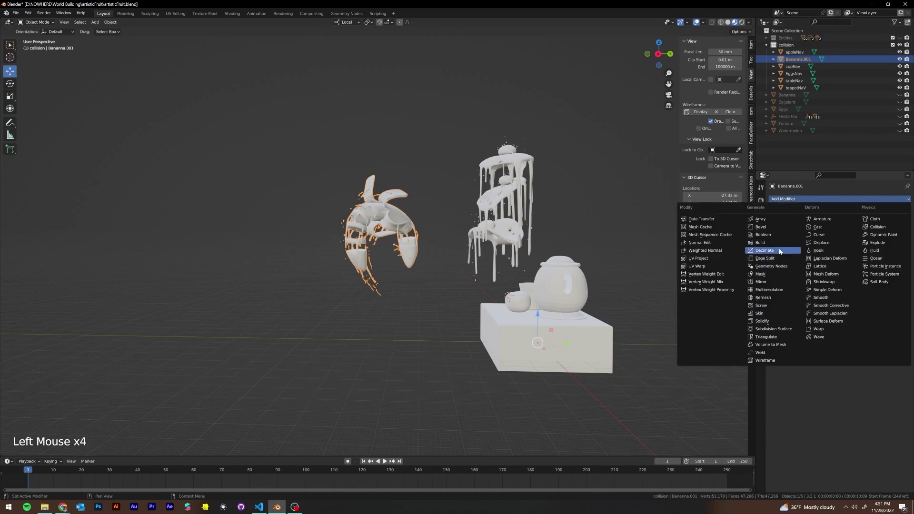
pyautogui.click(765, 251)
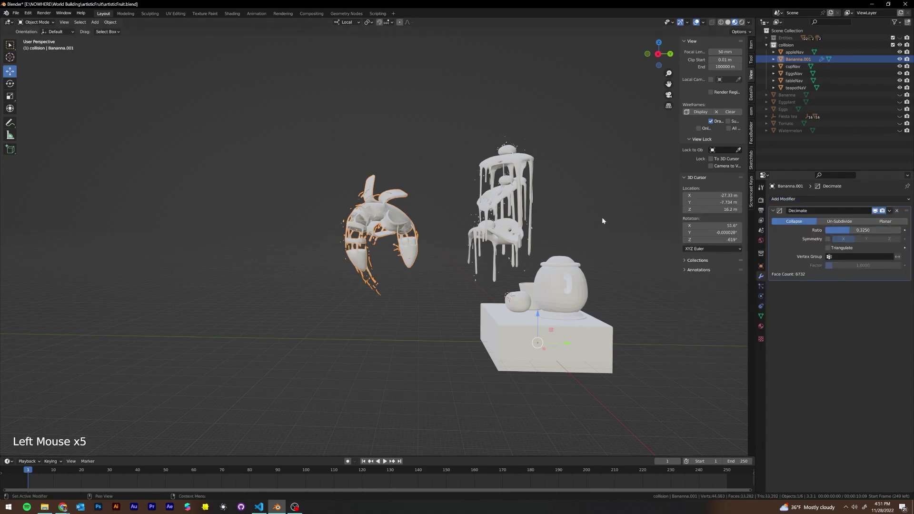
pyautogui.scroll(4, 602, 221)
pyautogui.moveTo(602, 220); pyautogui.dragTo(348, 185, button='middle')
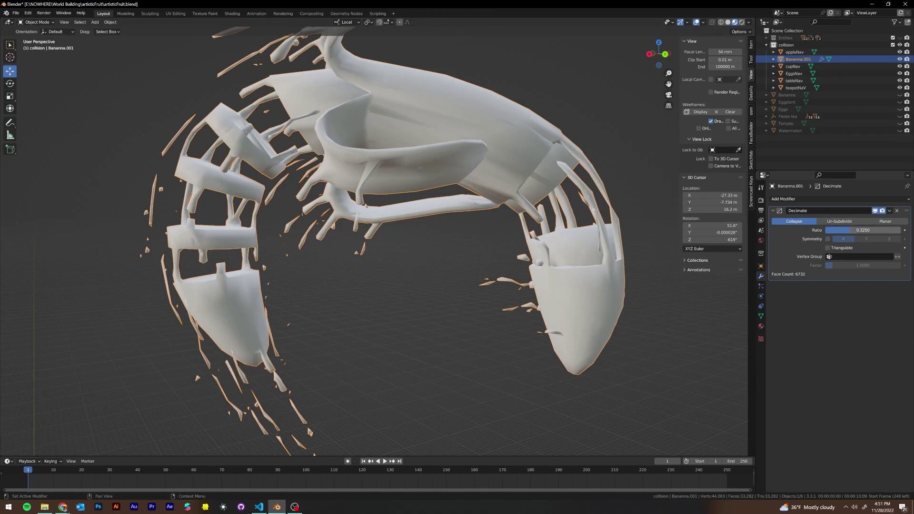
# Set the banana copy's Decimate ratio to about 0.334 and apply the modifier.
pyautogui.moveTo(857, 230); pyautogui.dragTo(865, 230)
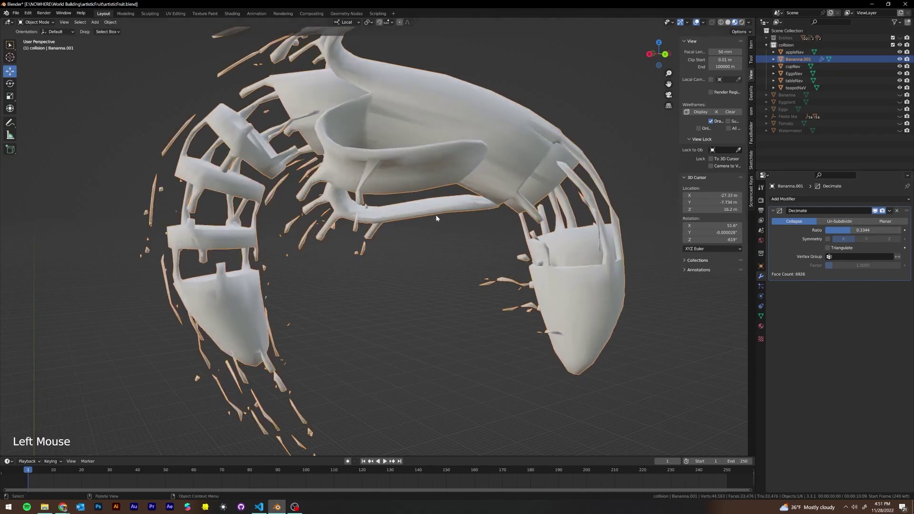
pyautogui.moveTo(436, 218); pyautogui.dragTo(501, 220, button='middle')
pyautogui.scroll(-1, 501, 220)
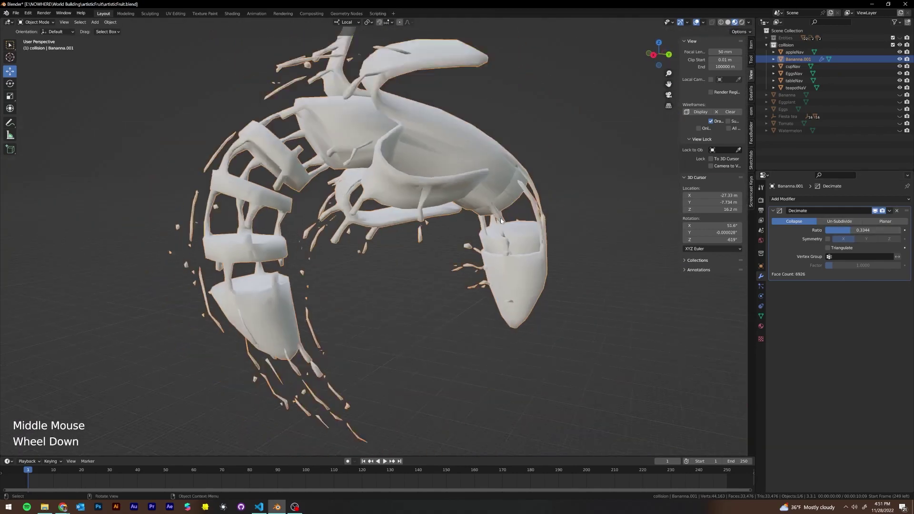
pyautogui.scroll(-1, 501, 220)
pyautogui.click(898, 210)
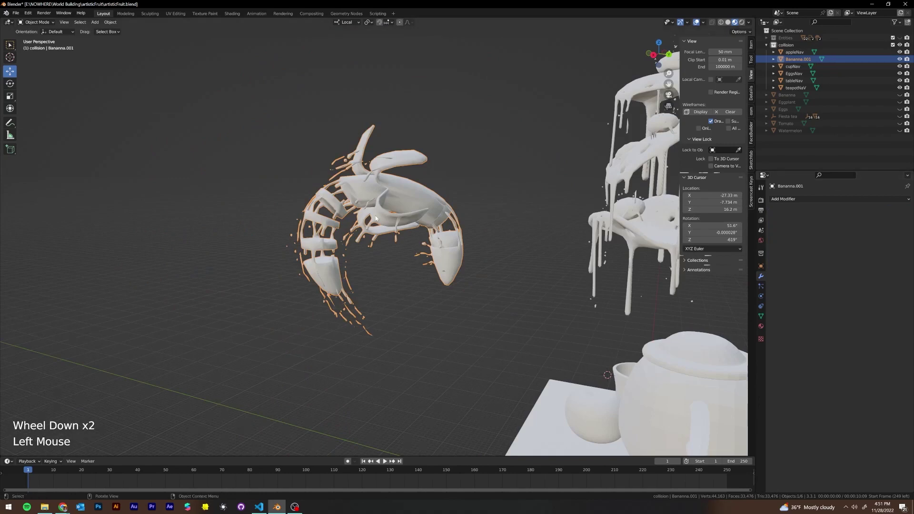
# Rename the banana copy in the collision collection to BanannaNav.
pyautogui.scroll(-2, 278, 207)
pyautogui.moveTo(278, 207); pyautogui.dragTo(457, 230, button='middle')
pyautogui.scroll(-1, 456, 230)
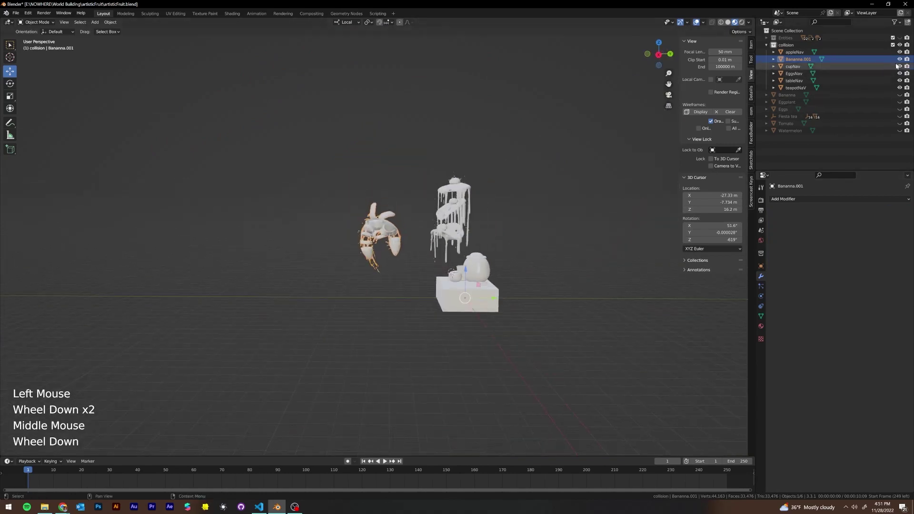
pyautogui.doubleClick(799, 59)
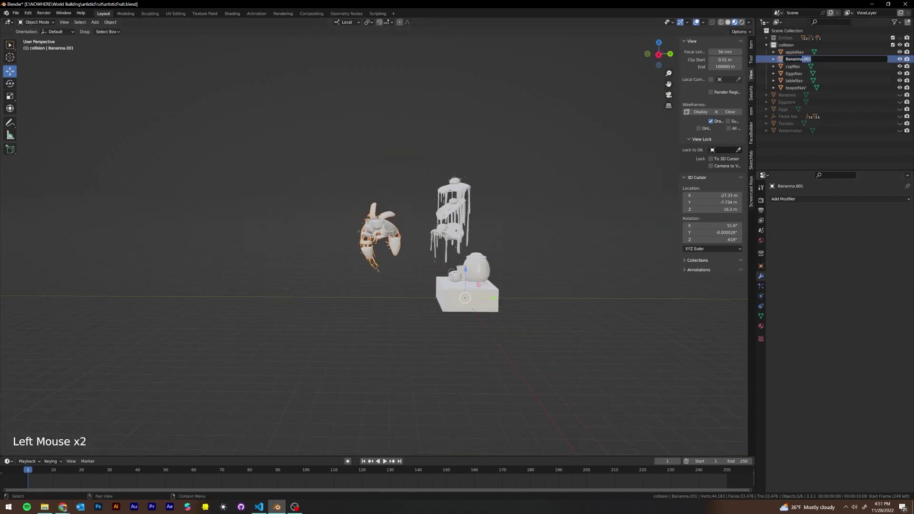
pyautogui.write('BanannaNav')
pyautogui.press('Return')
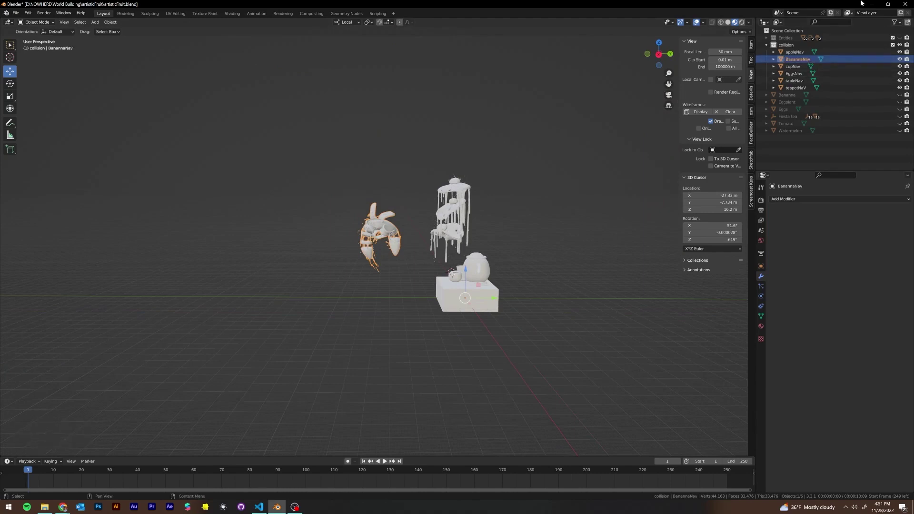
# Unhide the Eggplant object, select it and frame it in the viewport.
pyautogui.keyDown('shift'); pyautogui.click(900, 101); pyautogui.keyUp('shift')
pyautogui.click(542, 225)
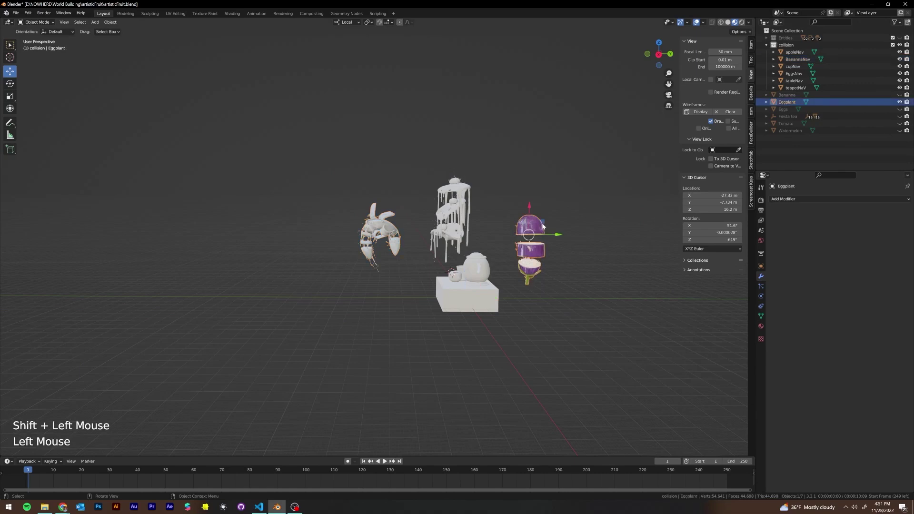
pyautogui.scroll(1, 533, 235)
pyautogui.press('KP_Decimal')
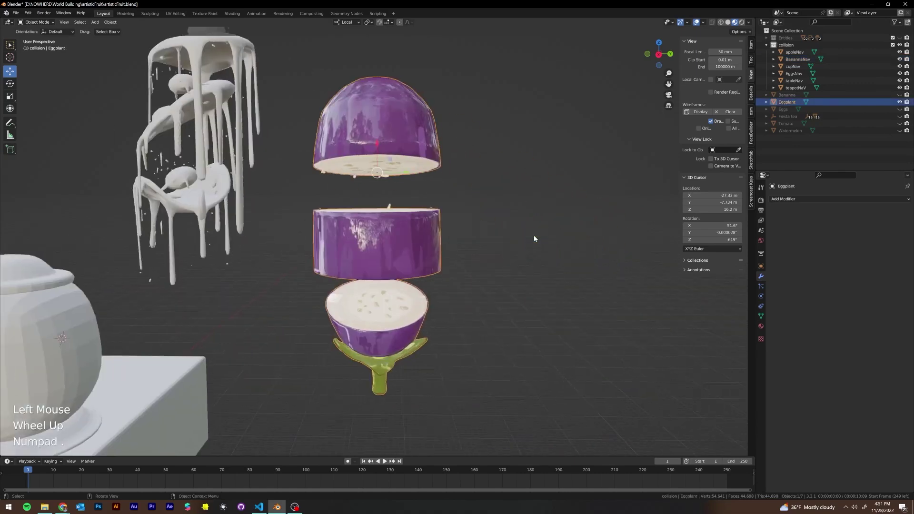
# In the Shading workspace, set the Specular value of the Eggplant's Material.002 Principled BSDF to 0.
pyautogui.moveTo(534, 235); pyautogui.dragTo(246, 3, button='middle')
pyautogui.scroll(2, 501, 215)
pyautogui.scroll(-2, 501, 215)
pyautogui.click(231, 13)
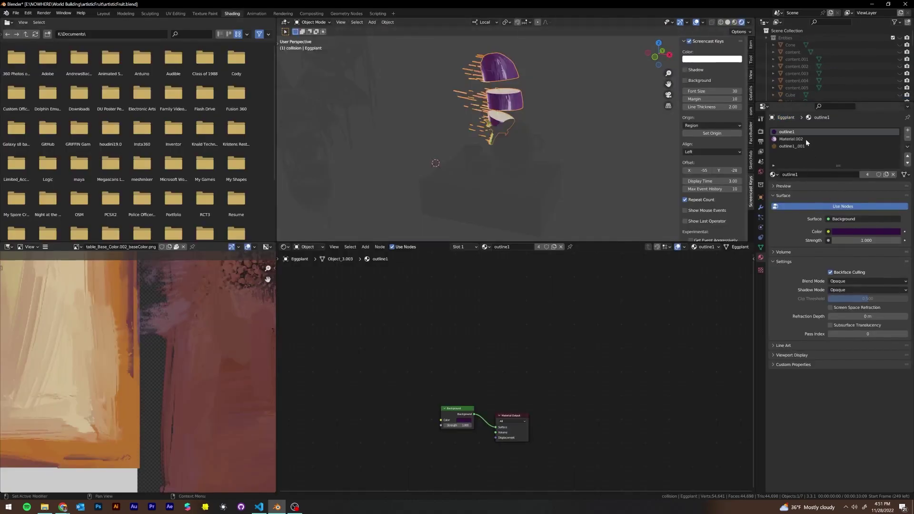
pyautogui.click(792, 139)
pyautogui.press('Home')
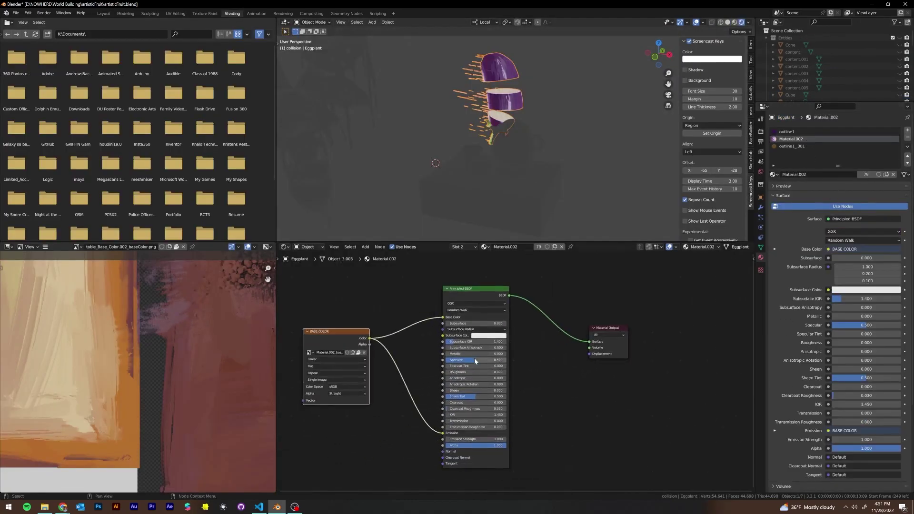
pyautogui.moveTo(475, 360); pyautogui.dragTo(443, 360)
pyautogui.moveTo(486, 157); pyautogui.dragTo(481, 175, button='middle')
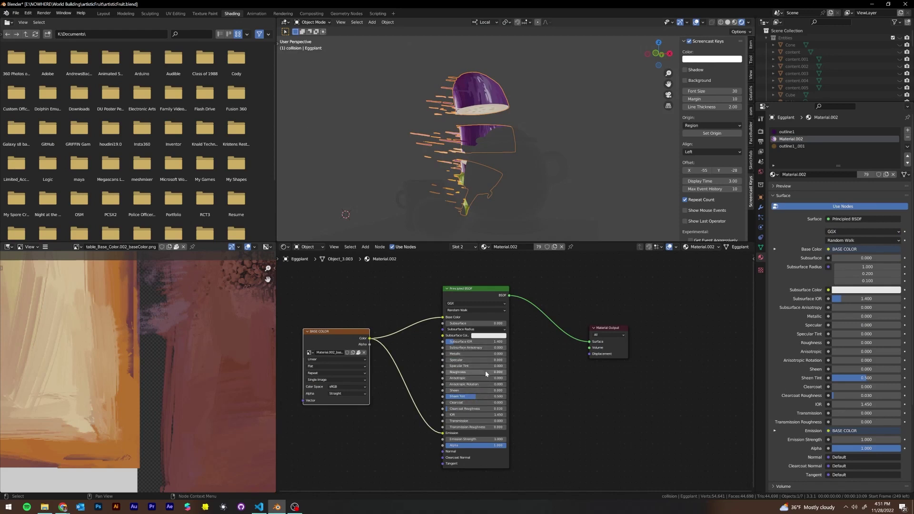
# Set the Roughness of the Eggplant's Material.002 Principled BSDF to 1.000 and check the shading around the eggplant slices.
pyautogui.moveTo(473, 372); pyautogui.dragTo(507, 372)
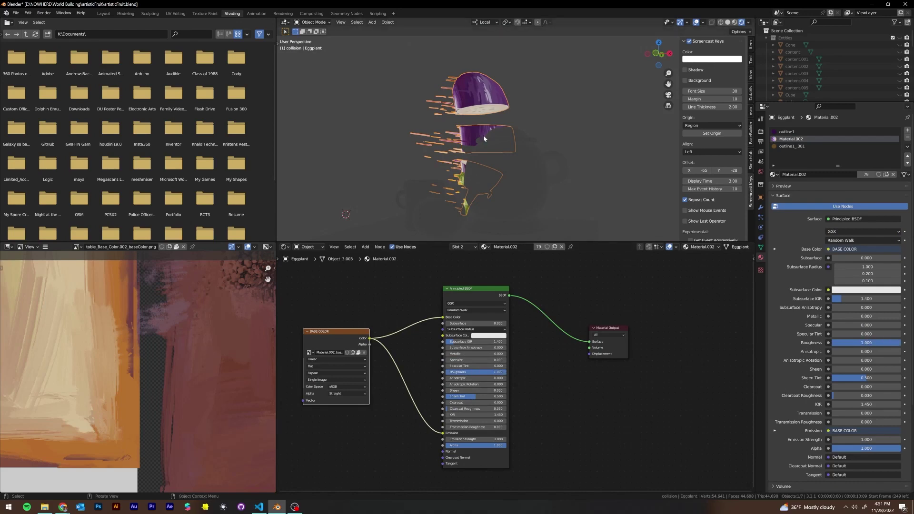
pyautogui.moveTo(484, 132); pyautogui.dragTo(485, 132, button='middle')
pyautogui.moveTo(618, 113); pyautogui.dragTo(612, 119, button='middle')
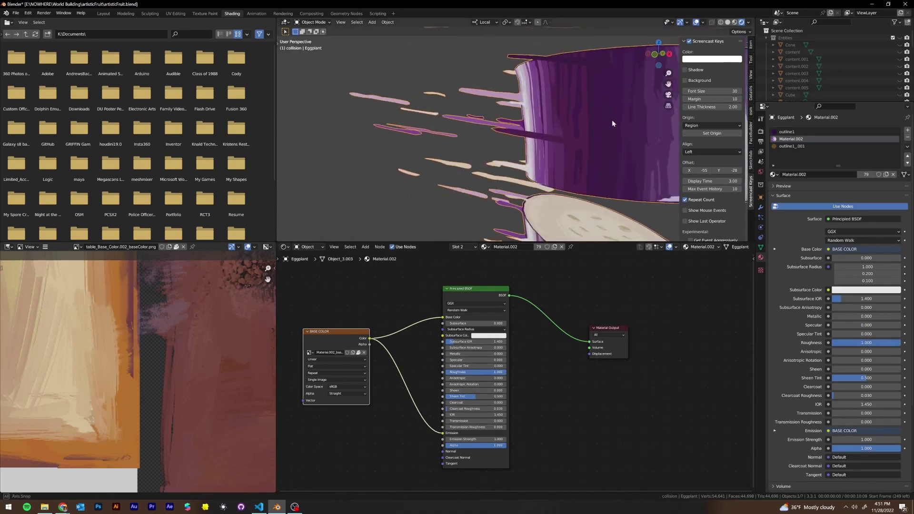
pyautogui.moveTo(476, 373)
pyautogui.mouseDown()
pyautogui.moveTo(448, 372)
pyautogui.moveTo(506, 372)
pyautogui.moveTo(469, 360)
pyautogui.mouseUp()
pyautogui.moveTo(354, 222); pyautogui.dragTo(435, 148, button='middle')
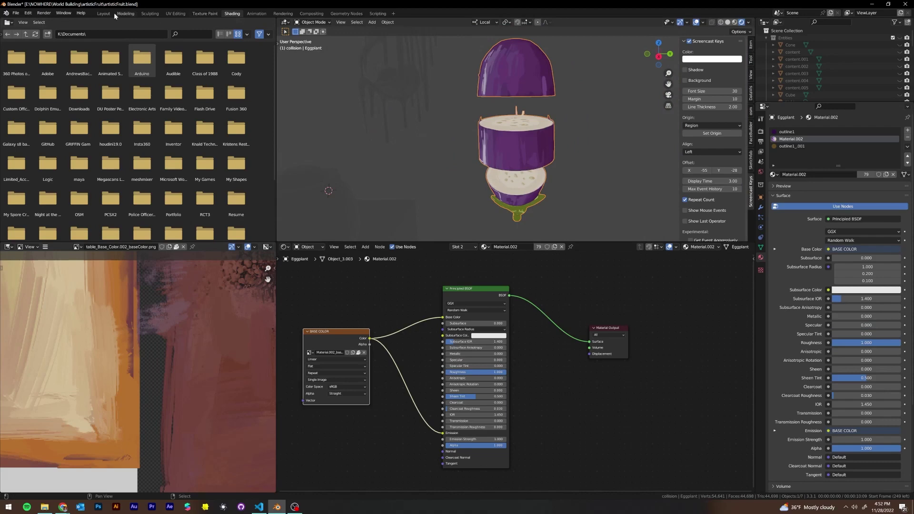
# Return to the Layout workspace and examine the Eggplant's material slots outline1, Material.002 and outline1_.001.
pyautogui.click(103, 13)
pyautogui.scroll(-3, 470, 242)
pyautogui.moveTo(467, 233); pyautogui.dragTo(444, 233, button='middle')
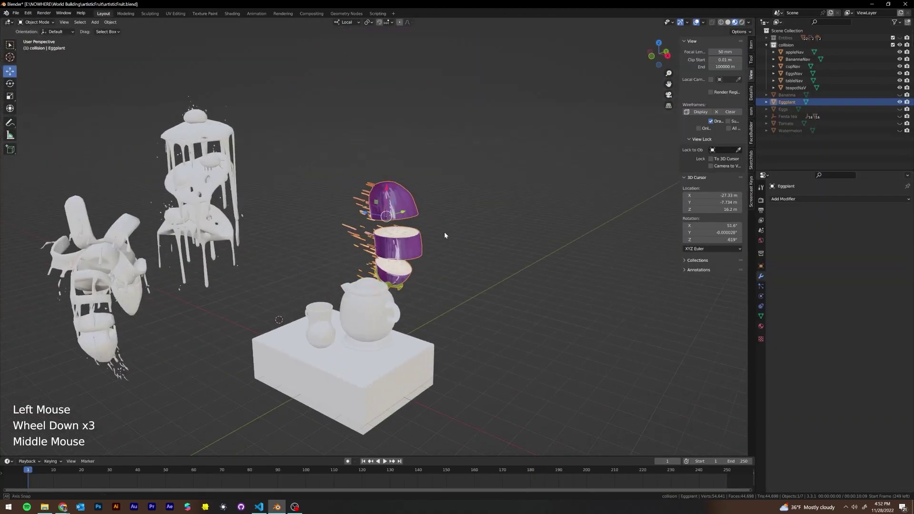
pyautogui.click(762, 327)
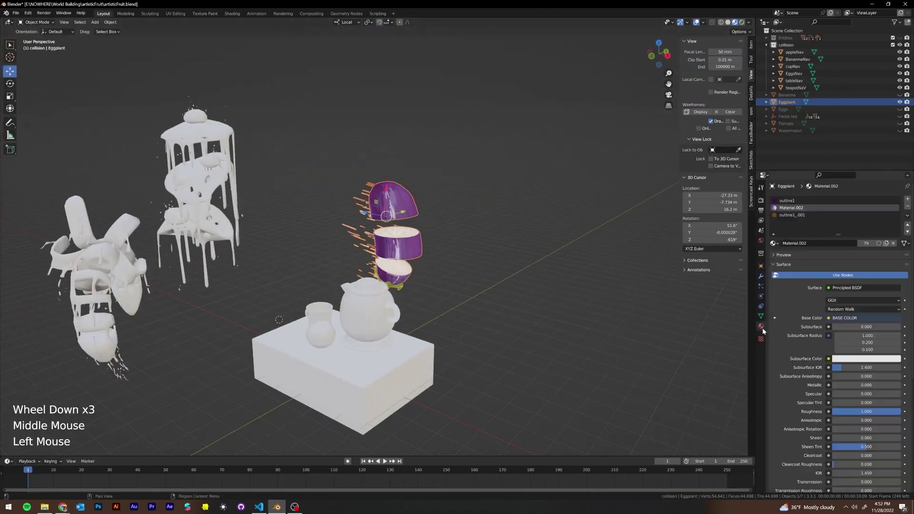
pyautogui.click(813, 215)
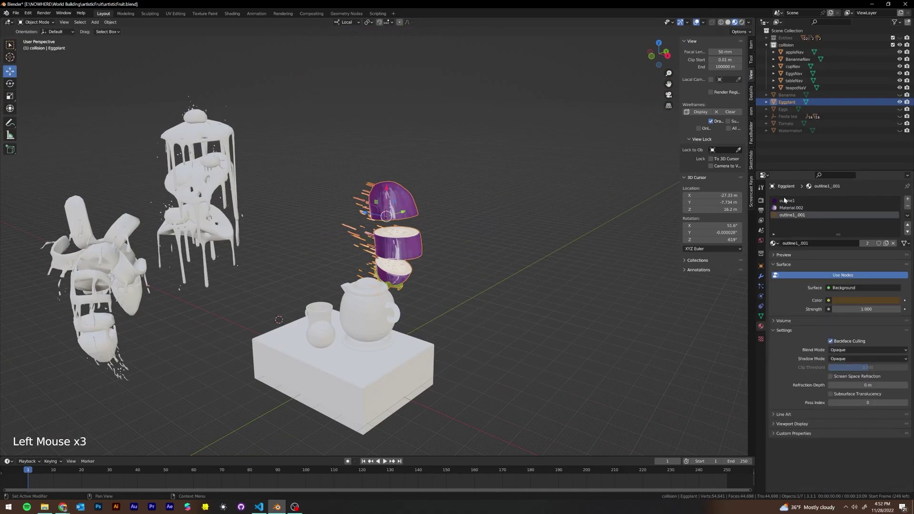
pyautogui.click(787, 201)
pyautogui.click(791, 208)
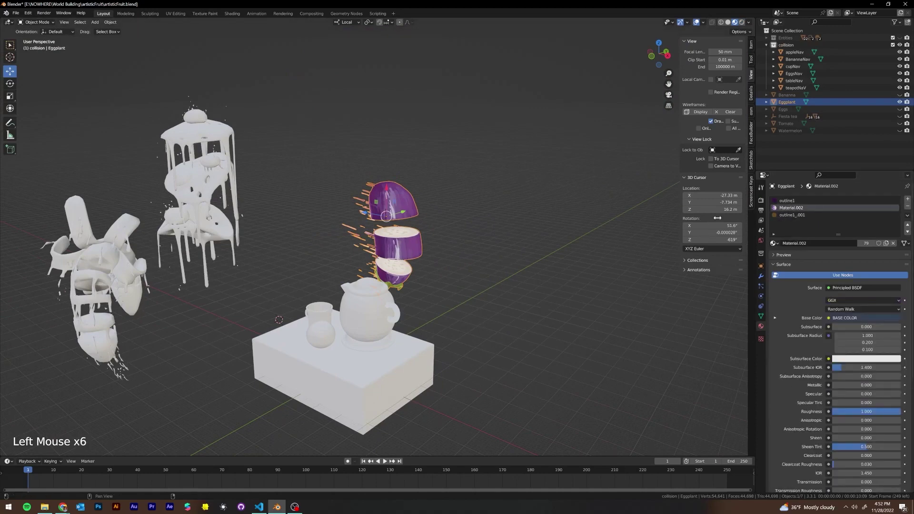
pyautogui.click(802, 215)
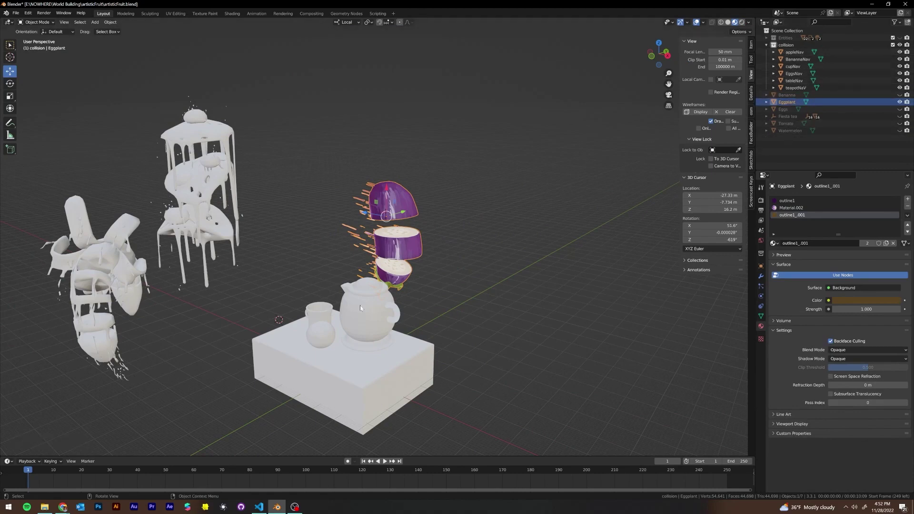
pyautogui.click(884, 232)
pyautogui.click(802, 207)
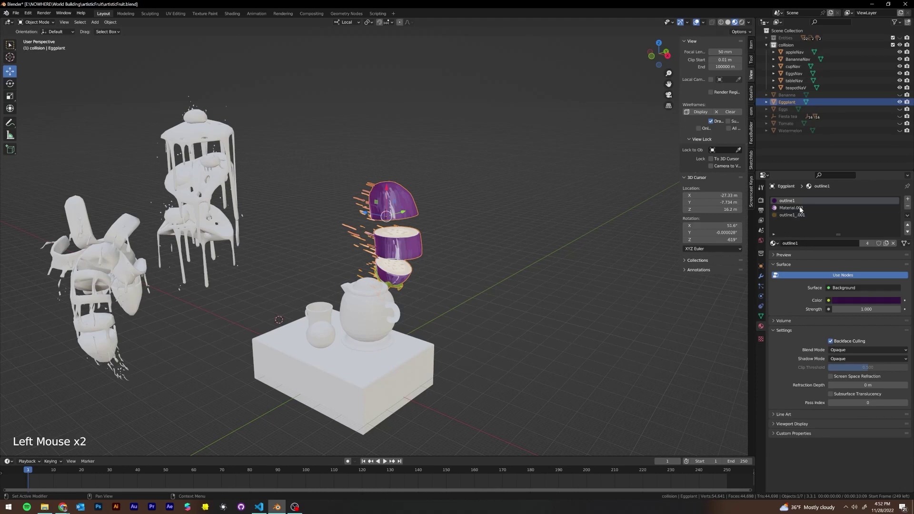
pyautogui.click(804, 208)
pyautogui.click(804, 215)
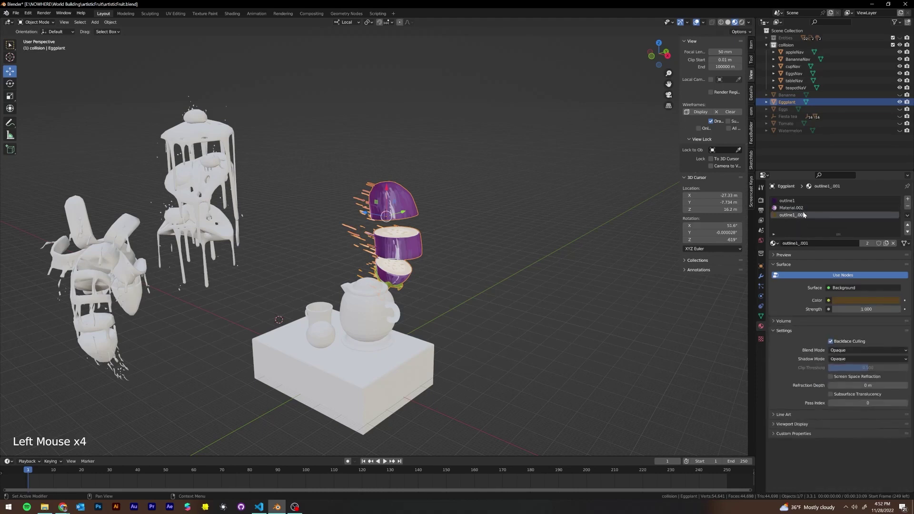
pyautogui.click(809, 208)
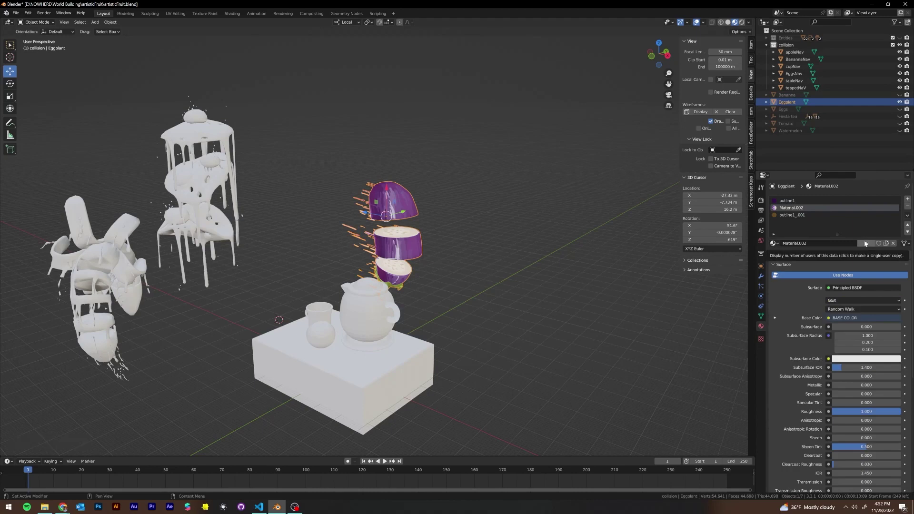
pyautogui.click(767, 102)
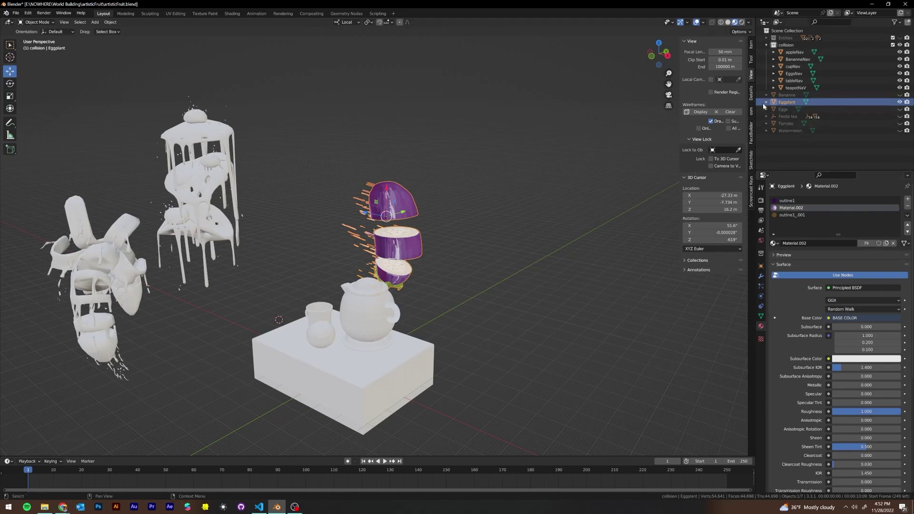
pyautogui.click(766, 102)
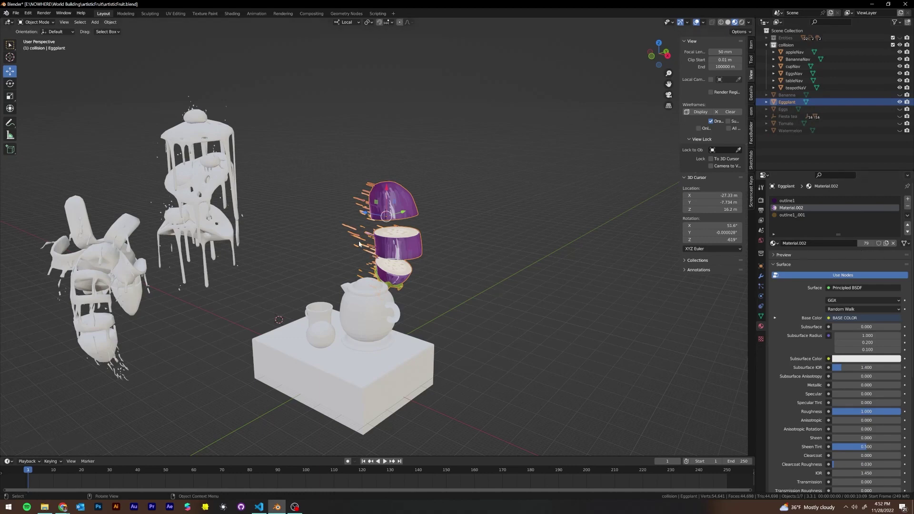
# Copy and paste the Eggplant object into the collision collection and rename the copy EggplantNav.
pyautogui.moveTo(408, 208); pyautogui.dragTo(267, 210, button='middle')
pyautogui.moveTo(334, 205); pyautogui.dragTo(381, 200, button='middle')
pyautogui.hotkey('ctrl', 'c')
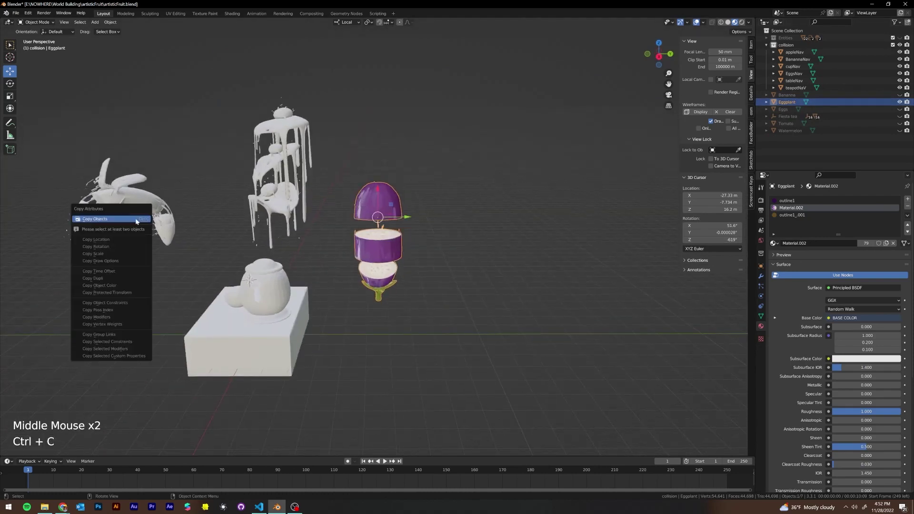
pyautogui.hotkey('ctrl', 'v')
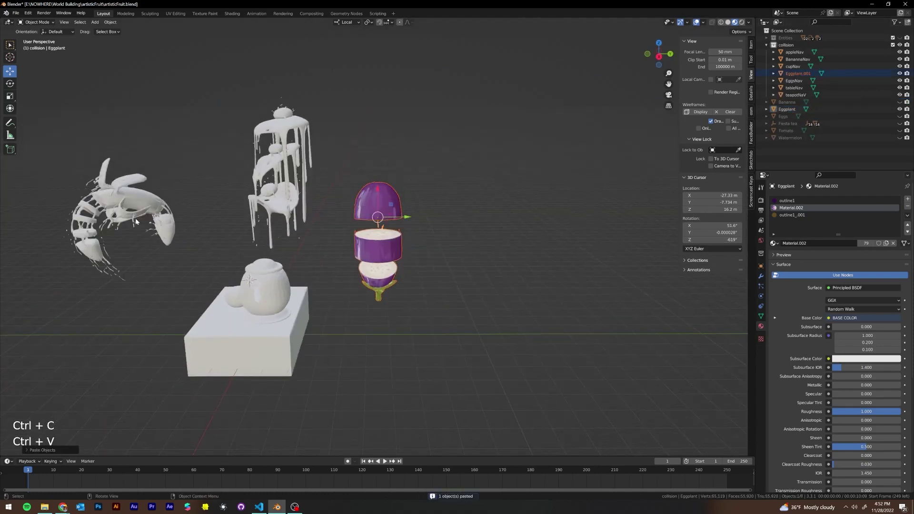
pyautogui.doubleClick(798, 73)
pyautogui.press('BackSpace')
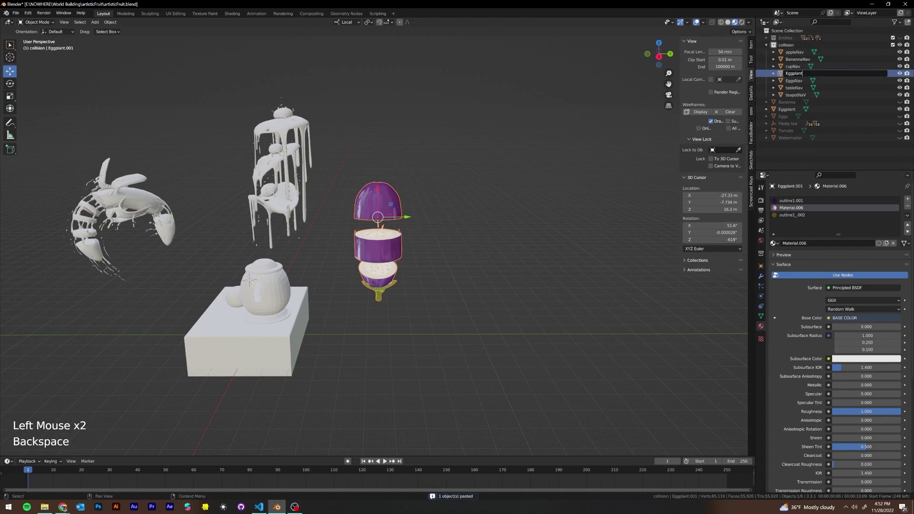
pyautogui.write('Nav')
pyautogui.press('Return')
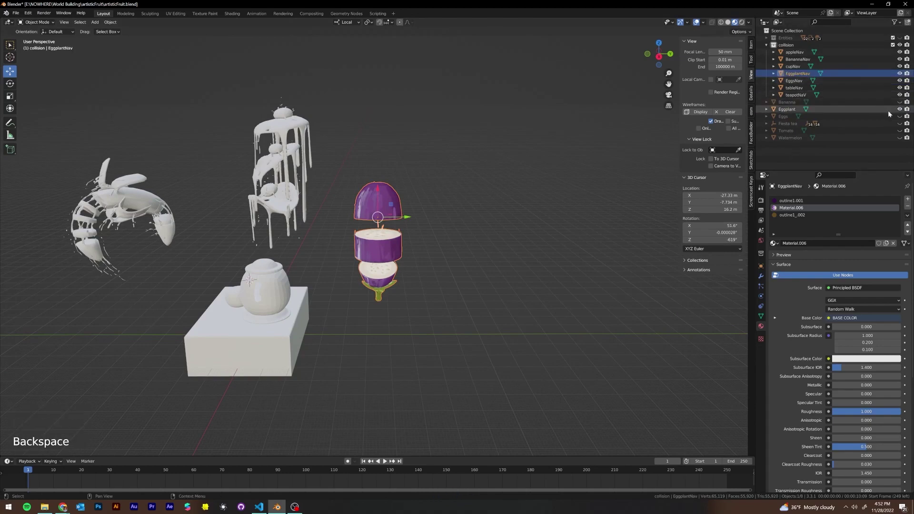
# Hide the original Eggplant object and toggle the visibility of EggplantNav to check the copy.
pyautogui.click(900, 109)
pyautogui.click(900, 73)
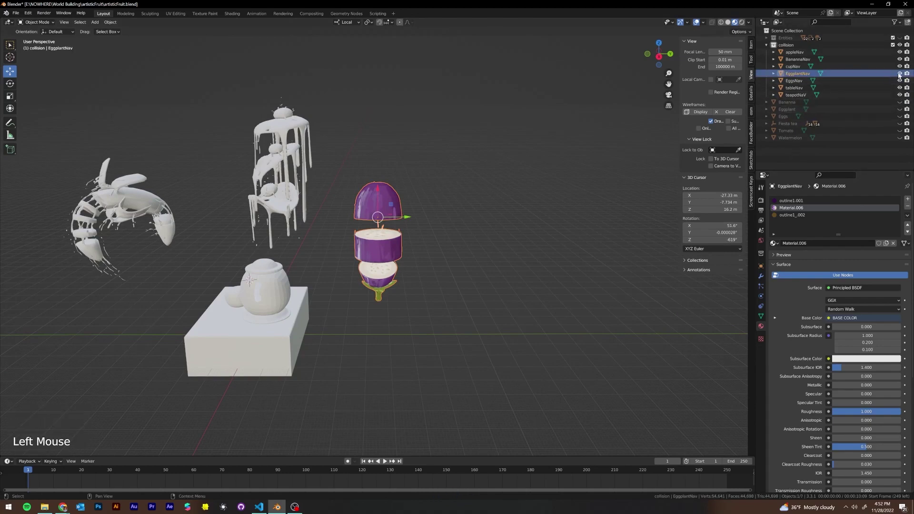
pyautogui.click(900, 73)
pyautogui.click(900, 73)
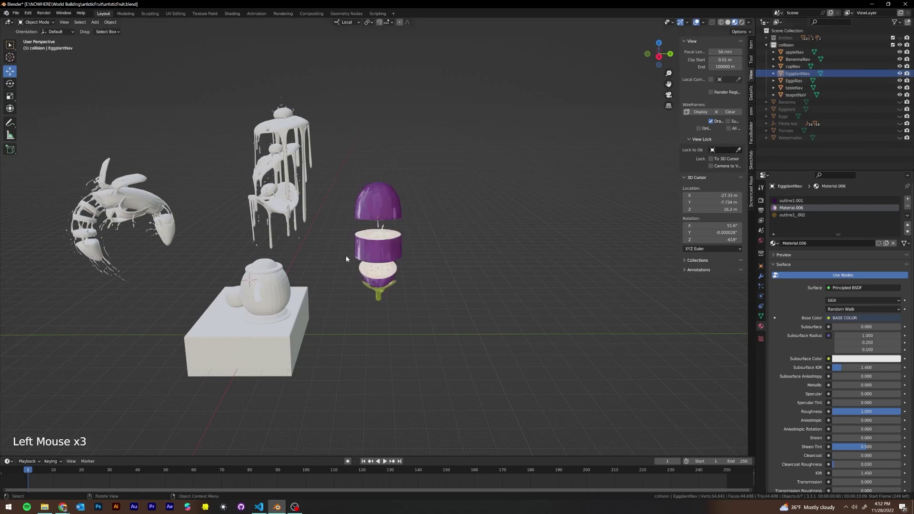
# Remove all three material slots from EggplantNav.
pyautogui.click(887, 215)
pyautogui.click(907, 209)
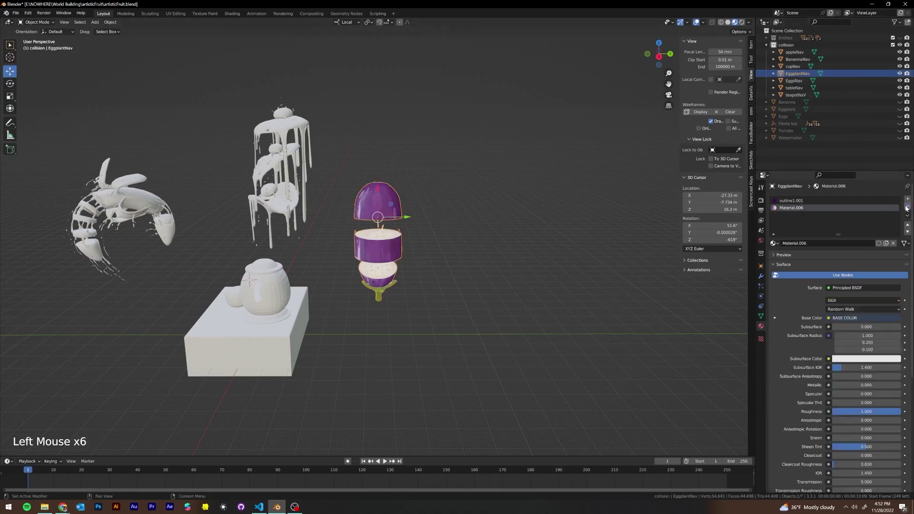
pyautogui.click(907, 208)
pyautogui.click(906, 208)
# Examine the mesh density of EggplantNav in Edit Mode, including the thin streaks beside the slices, and return to Object Mode.
pyautogui.moveTo(315, 238); pyautogui.dragTo(447, 217, button='middle')
pyautogui.scroll(2, 428, 235)
pyautogui.scroll(-1, 527, 229)
pyautogui.scroll(-3, 479, 219)
pyautogui.press('Tab')
pyautogui.scroll(2, 438, 221)
pyautogui.scroll(-1, 448, 217)
pyautogui.scroll(2, 448, 217)
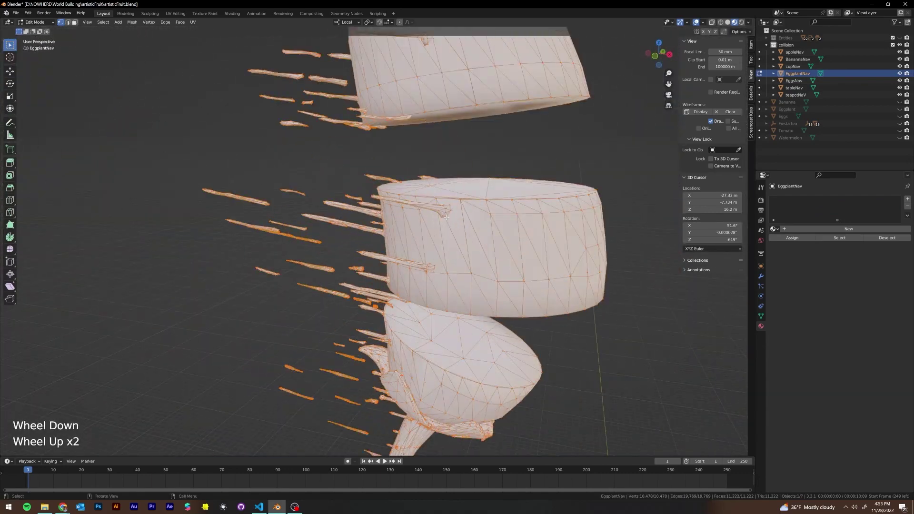
pyautogui.scroll(-1, 446, 217)
pyautogui.moveTo(235, 112); pyautogui.dragTo(308, 248)
pyautogui.moveTo(308, 248); pyautogui.dragTo(473, 259, button='middle')
pyautogui.press('Tab')
pyautogui.scroll(-1, 527, 272)
pyautogui.scroll(-1, 512, 274)
pyautogui.scroll(2, 469, 263)
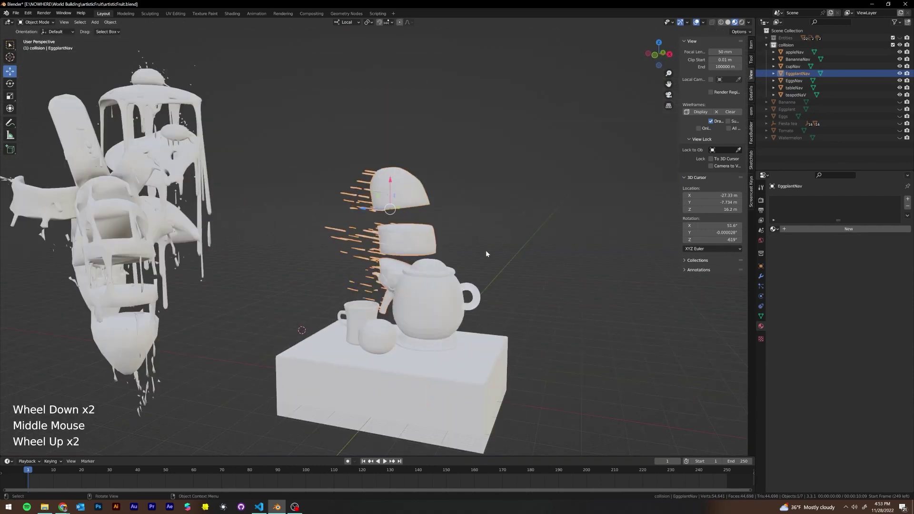
# Apply the object transforms of EggplantNav so its origin sits at the world origin.
pyautogui.hotkey('ctrl', 'a')
pyautogui.click(396, 230)
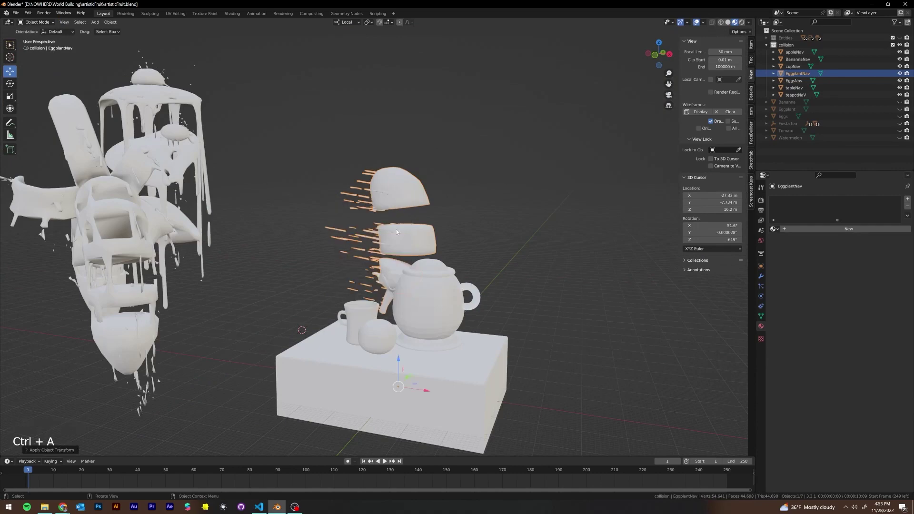
pyautogui.moveTo(396, 230); pyautogui.dragTo(428, 200, button='middle')
pyautogui.scroll(-2, 428, 229)
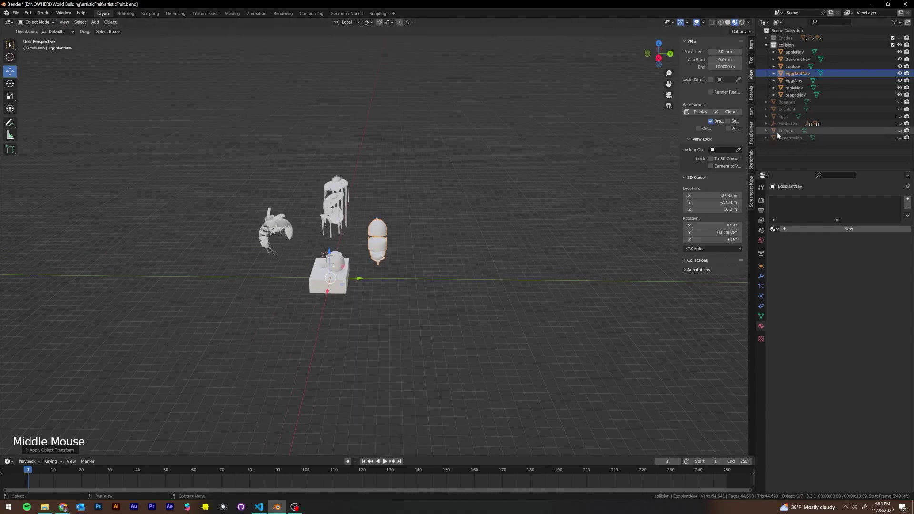
# Unhide the Watermelon object, leave the Tomato hidden, and select the Watermelon bowl.
pyautogui.click(900, 131)
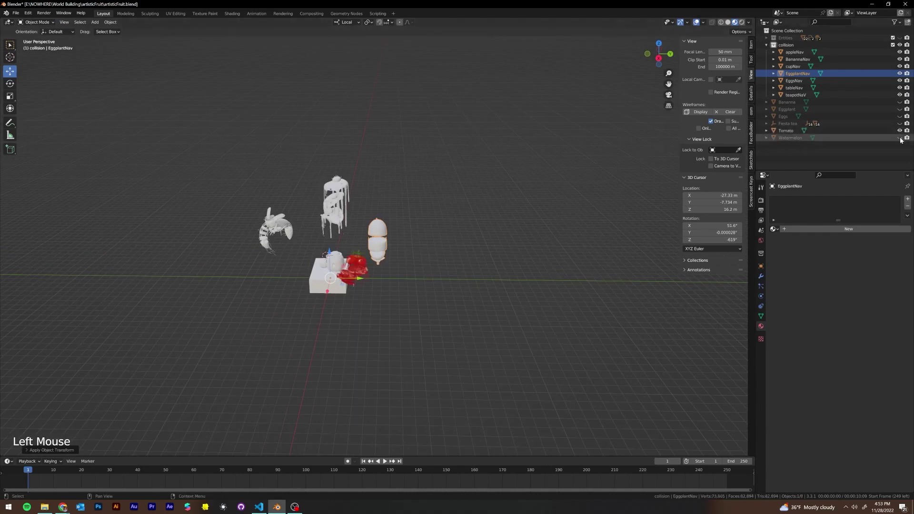
pyautogui.click(900, 138)
pyautogui.moveTo(161, 159); pyautogui.dragTo(381, 168, button='middle')
pyautogui.scroll(2, 359, 177)
pyautogui.click(900, 130)
pyautogui.click(887, 136)
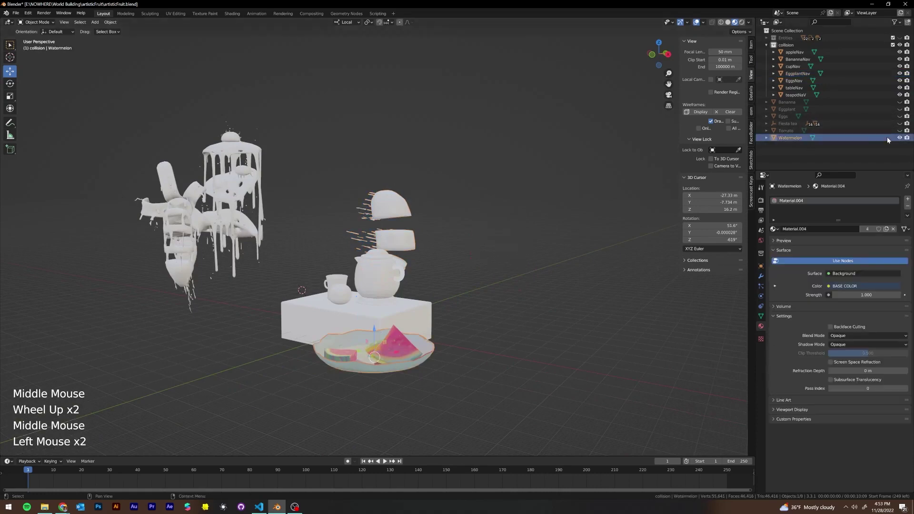
pyautogui.click(361, 368)
# Duplicate the Watermelon into the collision collection as WatermelonNav and hide the original.
pyautogui.hotkey('ctrl', 'c')
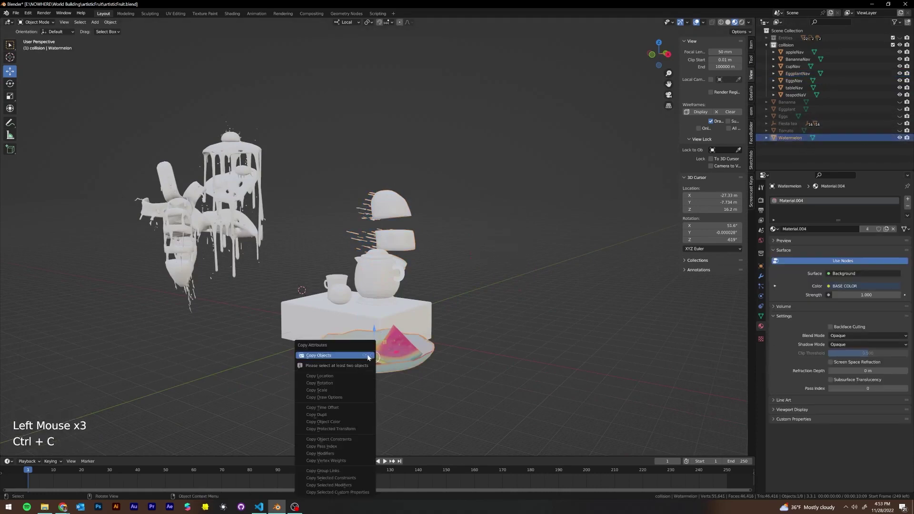
pyautogui.click(368, 357)
pyautogui.hotkey('ctrl', 'v')
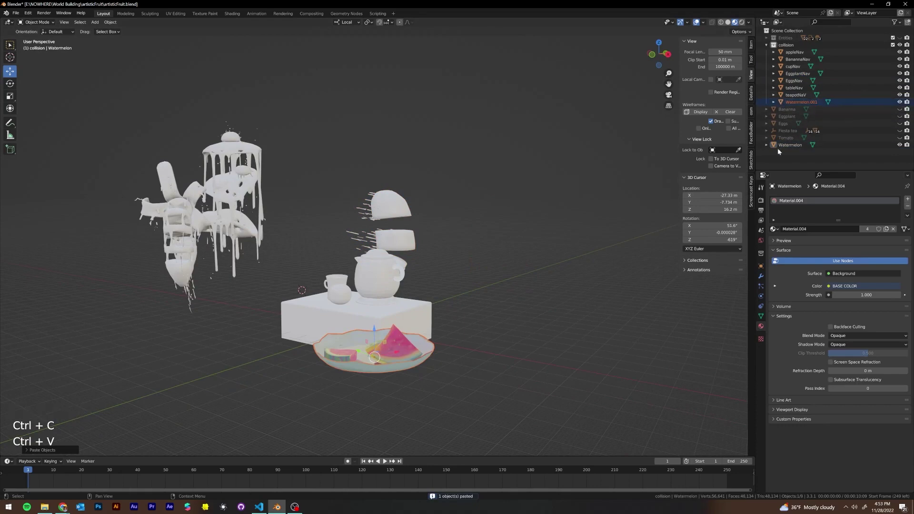
pyautogui.click(900, 144)
pyautogui.doubleClick(806, 103)
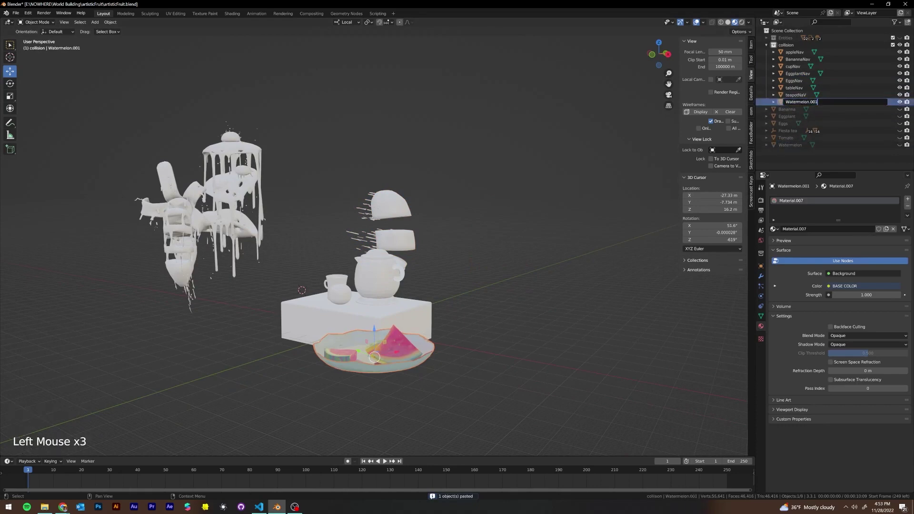
pyautogui.write('Nav')
pyautogui.press('Return')
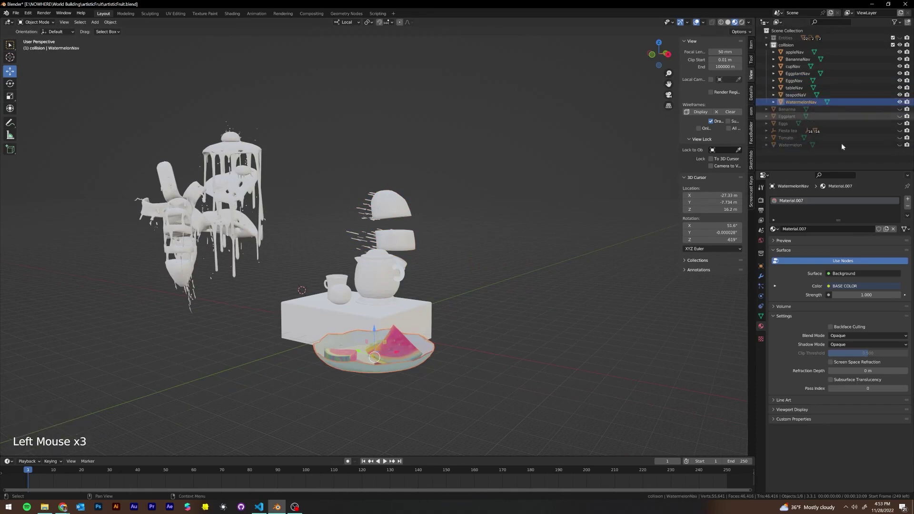
# Remove the material slot from WatermelonNav and apply its object transforms.
pyautogui.click(908, 206)
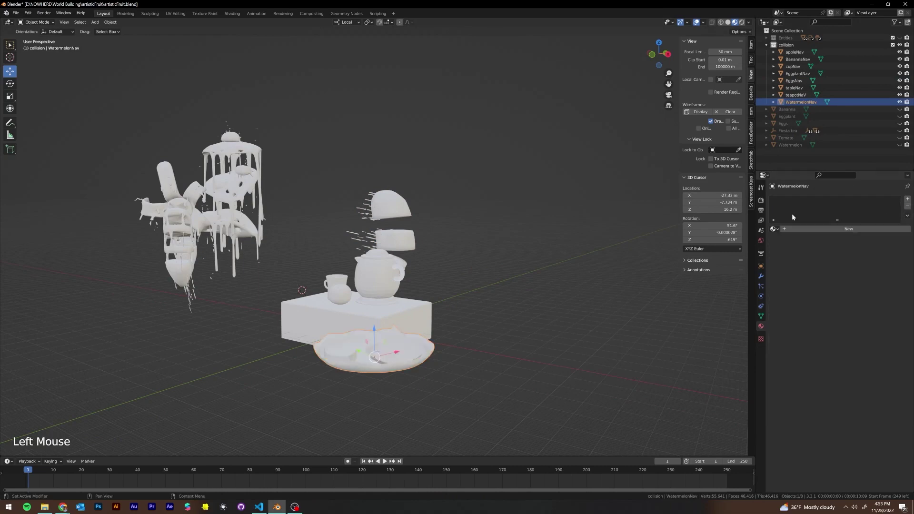
pyautogui.hotkey('ctrl', 'a')
pyautogui.click(322, 307)
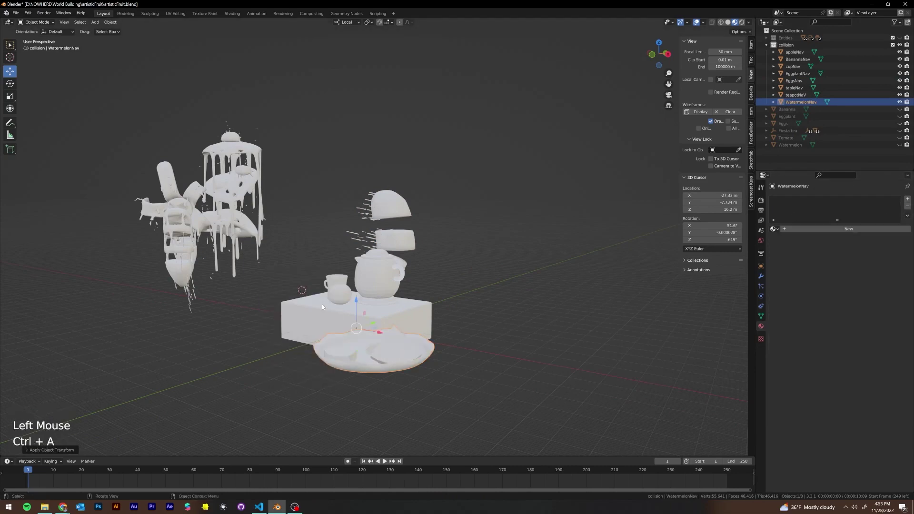
# Unhide the Tomato object, duplicate it into the collision collection, and hide the original.
pyautogui.moveTo(322, 306); pyautogui.dragTo(495, 290, button='middle')
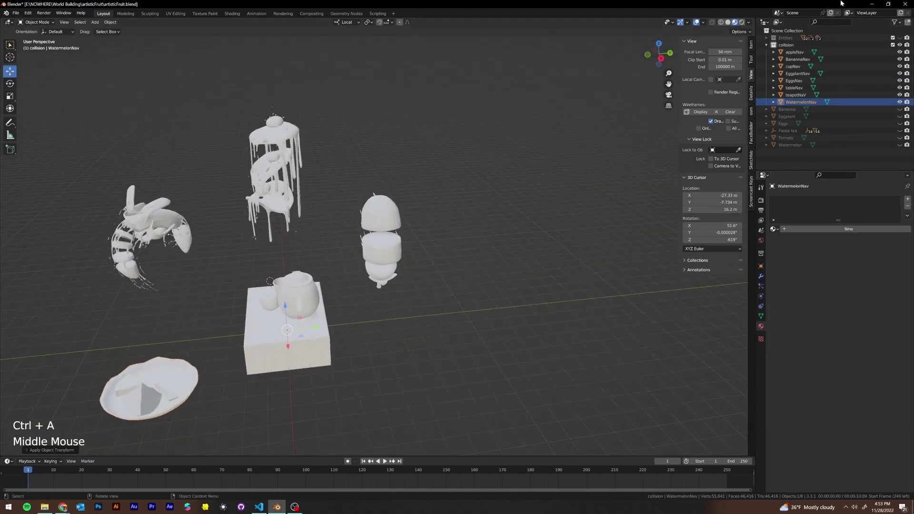
pyautogui.click(900, 137)
pyautogui.click(854, 137)
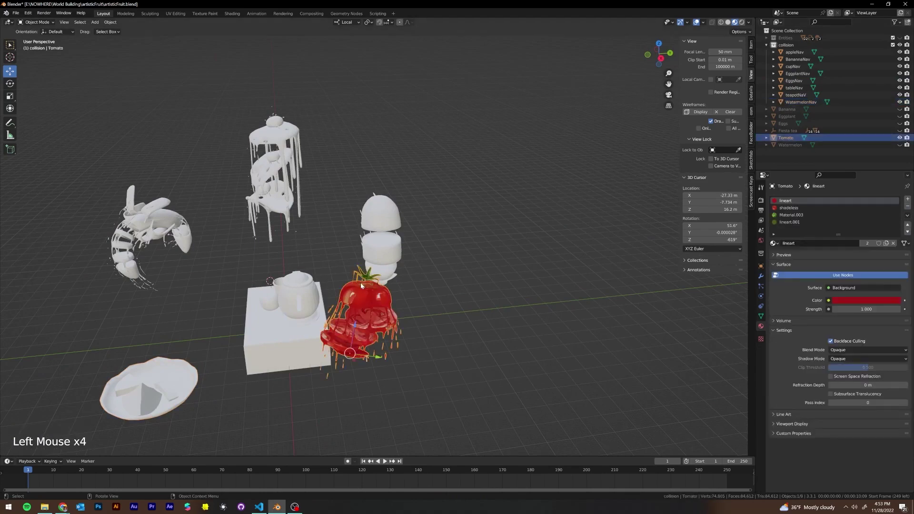
pyautogui.hotkey('ctrl', 'c')
pyautogui.hotkey('ctrl', 'v')
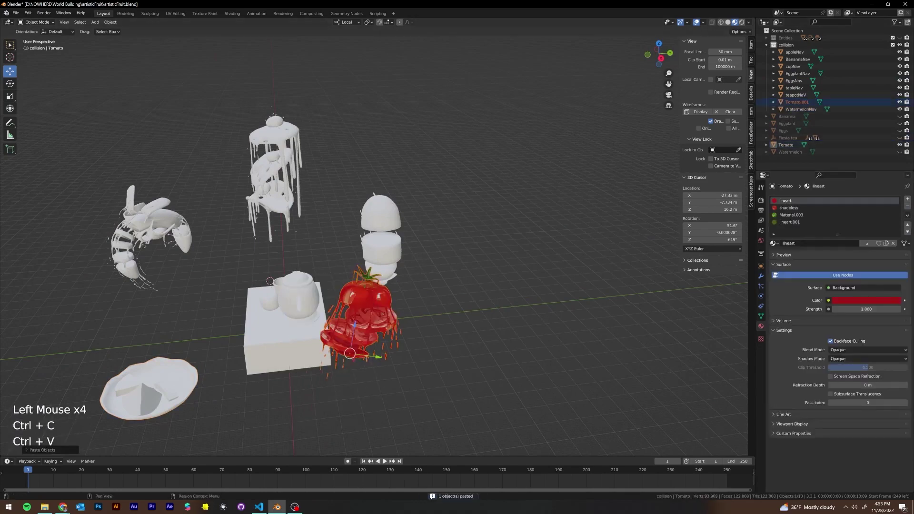
pyautogui.click(899, 144)
# Rename the tomato copy as TomatoNav and remove all of its material slots.
pyautogui.doubleClick(797, 101)
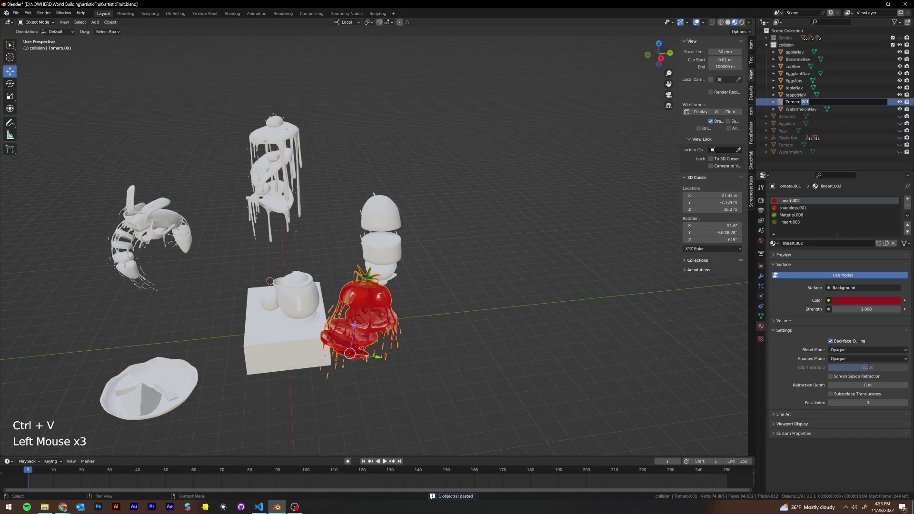
pyautogui.press('BackSpace')
pyautogui.write('Nav')
pyautogui.press('Return')
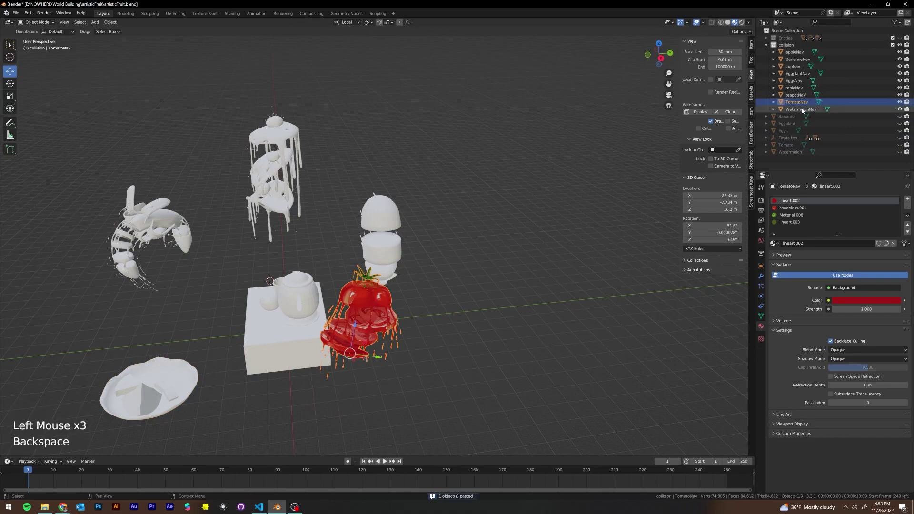
pyautogui.click(888, 223)
pyautogui.click(908, 206)
pyautogui.click(908, 206)
pyautogui.click(908, 206)
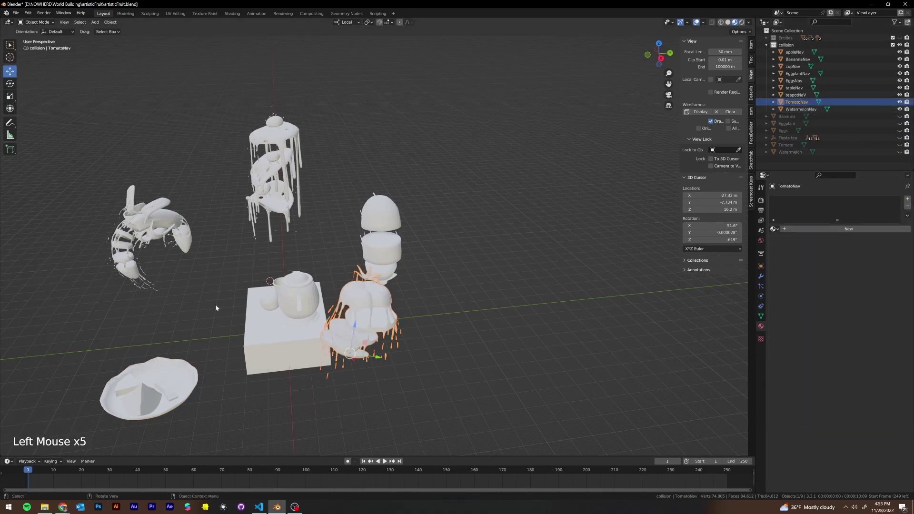
# Add a Decimate modifier to TomatoNav and lower its collapse ratio to about 0.12.
pyautogui.moveTo(215, 304); pyautogui.dragTo(347, 278, button='middle')
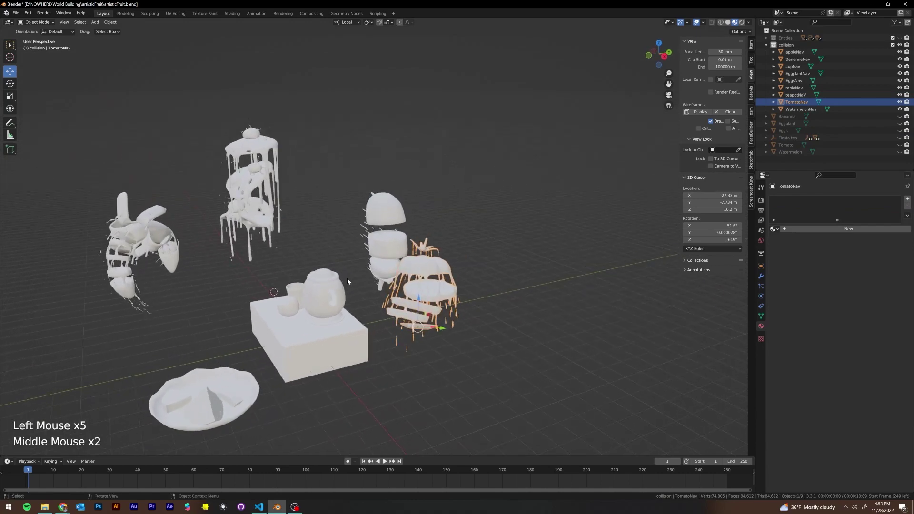
pyautogui.moveTo(493, 315); pyautogui.dragTo(365, 282, button='middle')
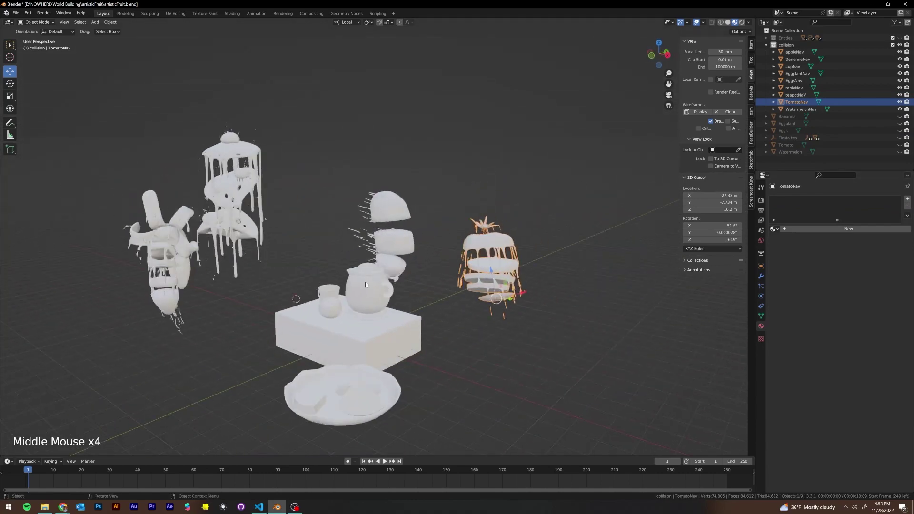
pyautogui.press('Tab')
pyautogui.press('Tab')
pyautogui.middleClick(480, 279)
pyautogui.press('KP_Decimal')
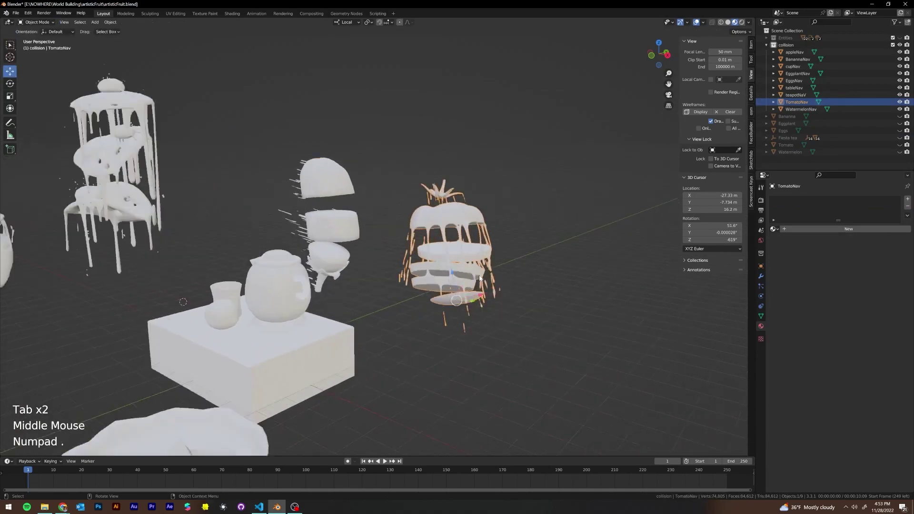
pyautogui.scroll(2, 480, 279)
pyautogui.scroll(-1, 480, 278)
pyautogui.moveTo(479, 279); pyautogui.dragTo(322, 284, button='middle')
pyautogui.scroll(2, 322, 284)
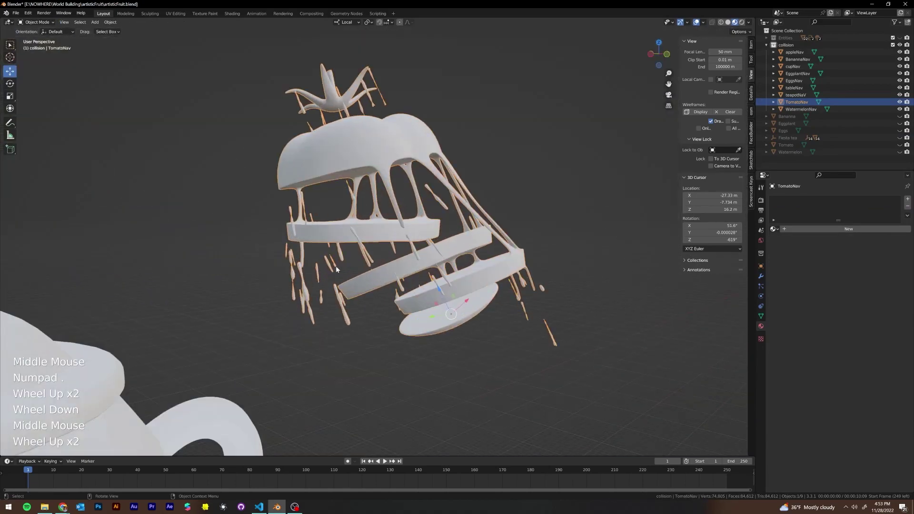
pyautogui.click(761, 276)
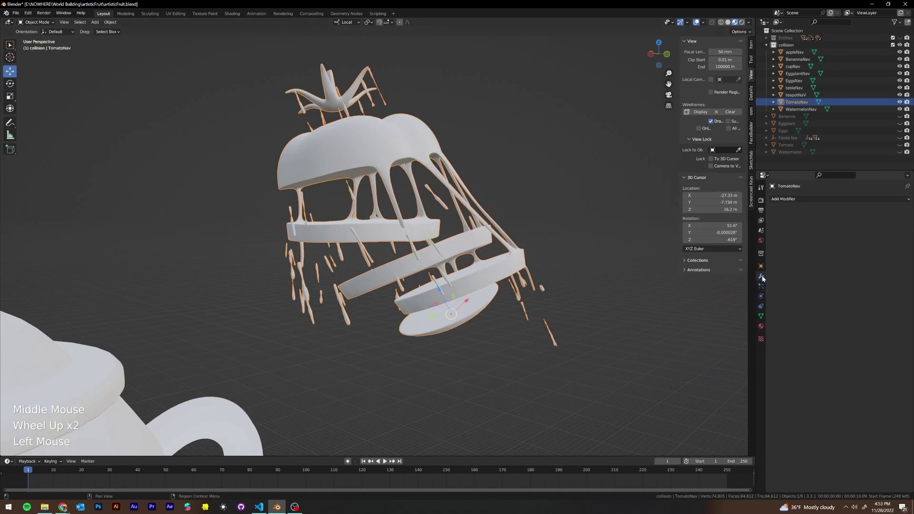
pyautogui.click(781, 199)
pyautogui.click(787, 250)
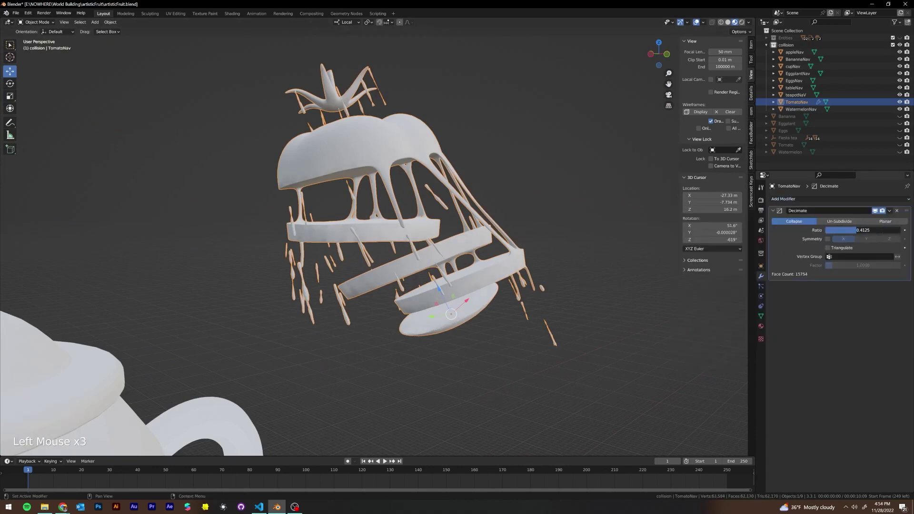
pyautogui.moveTo(852, 230); pyautogui.dragTo(833, 230)
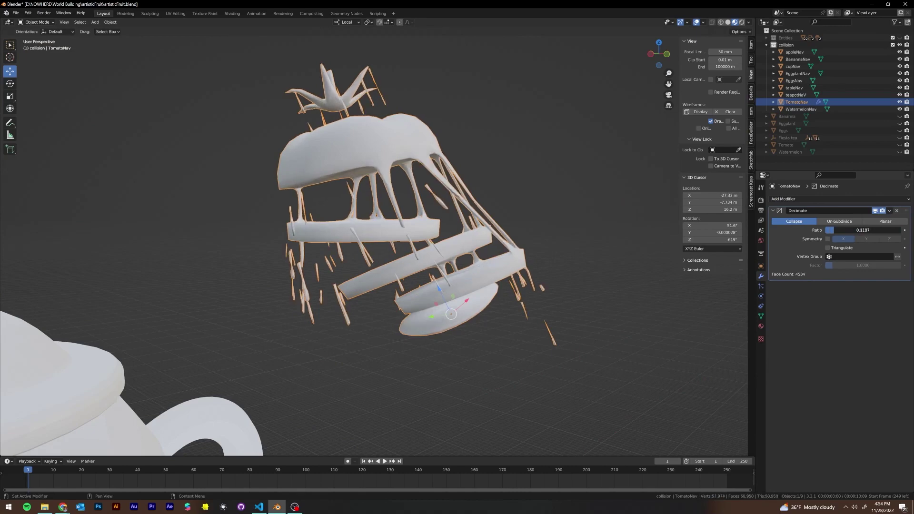
# Check the simplified tomato from another side and apply its Decimate modifier.
pyautogui.moveTo(541, 224); pyautogui.dragTo(257, 212, button='middle')
pyautogui.click(890, 211)
pyautogui.click(888, 219)
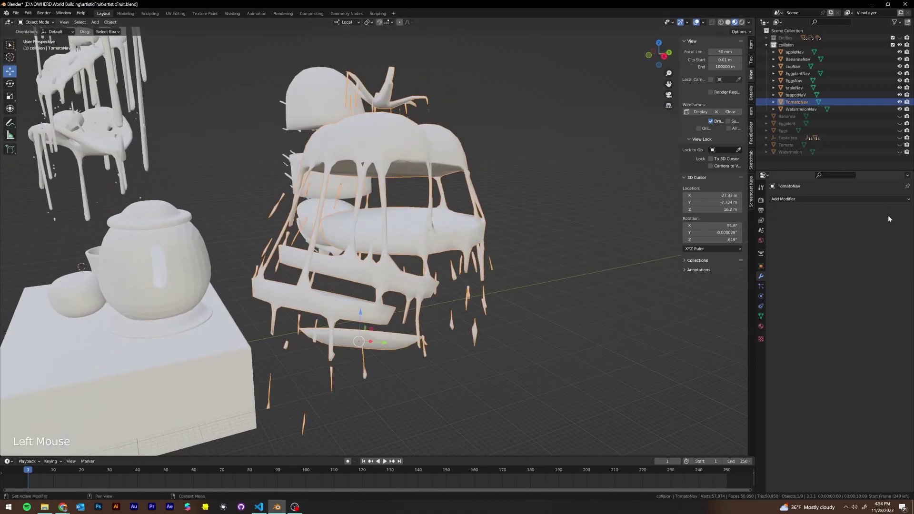
# Examine the mesh density of BanannaNav and EggsNav in Edit Mode.
pyautogui.scroll(-2, 121, 258)
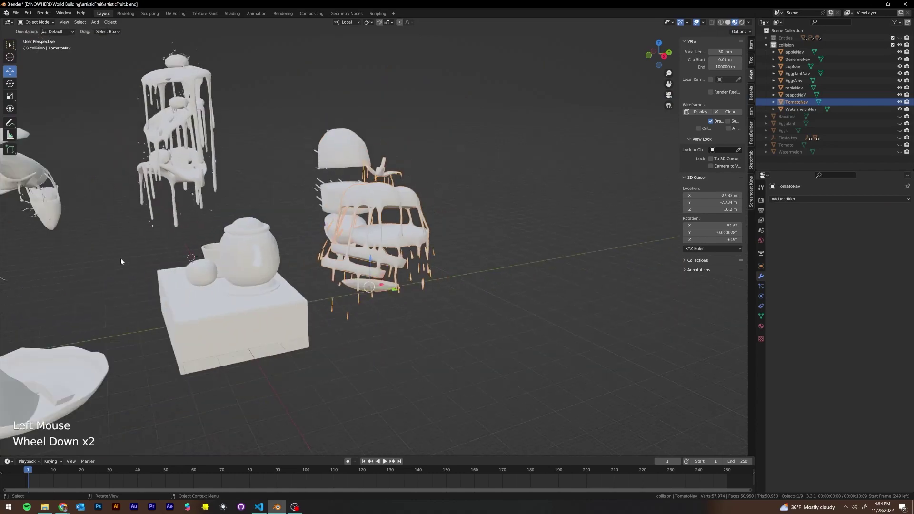
pyautogui.moveTo(121, 258); pyautogui.dragTo(240, 287, button='middle')
pyautogui.scroll(-2, 320, 258)
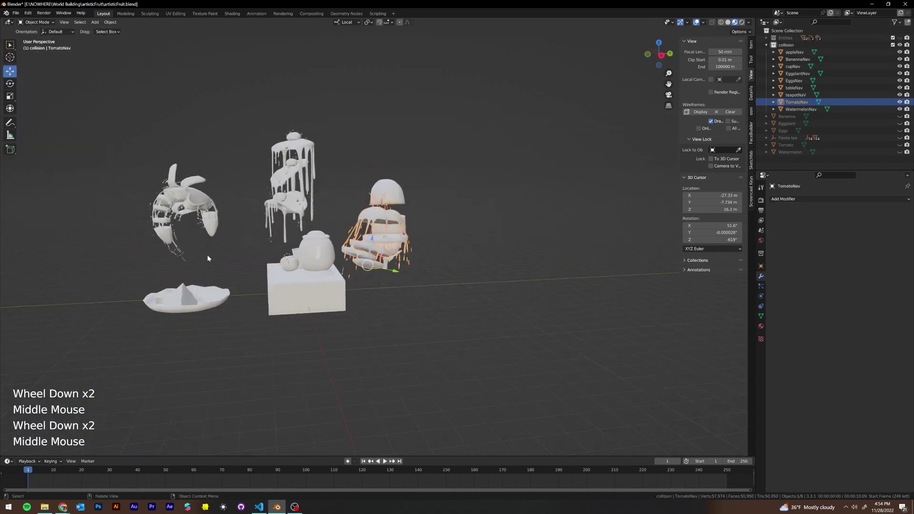
pyautogui.click(202, 210)
pyautogui.press('Tab')
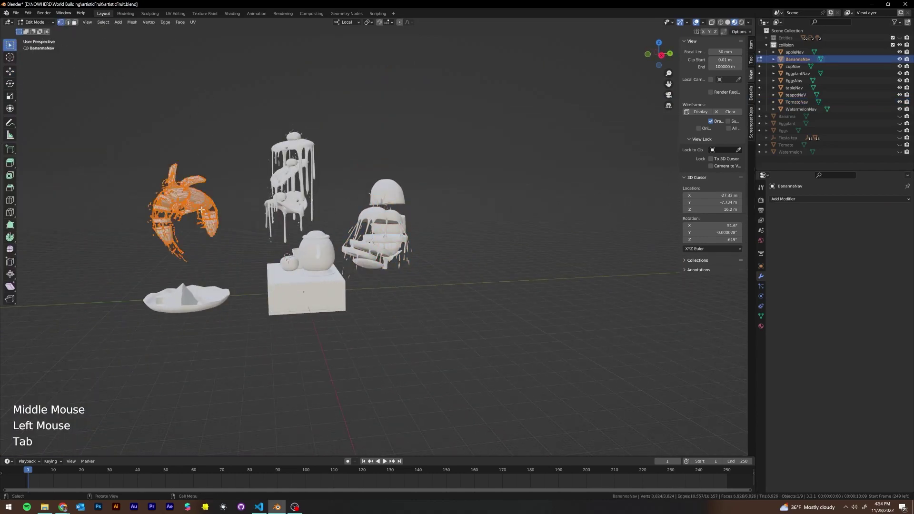
pyautogui.press('Tab')
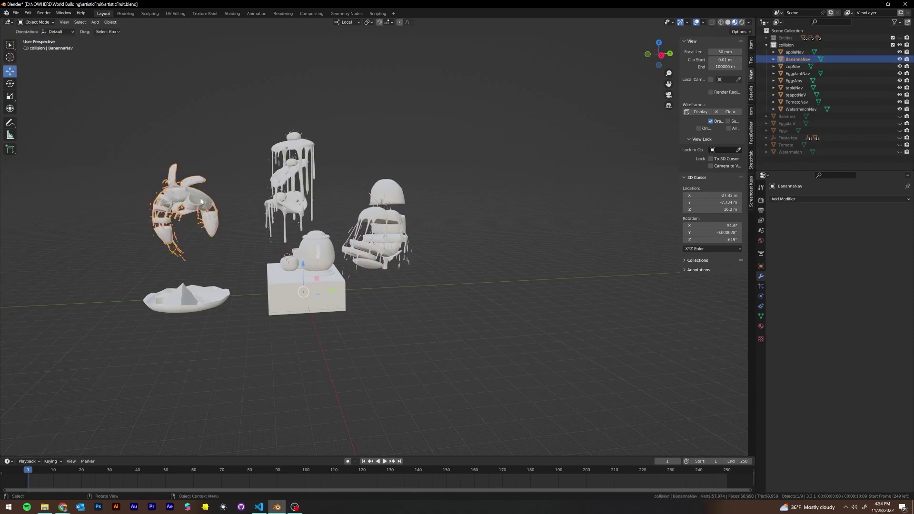
pyautogui.click(278, 210)
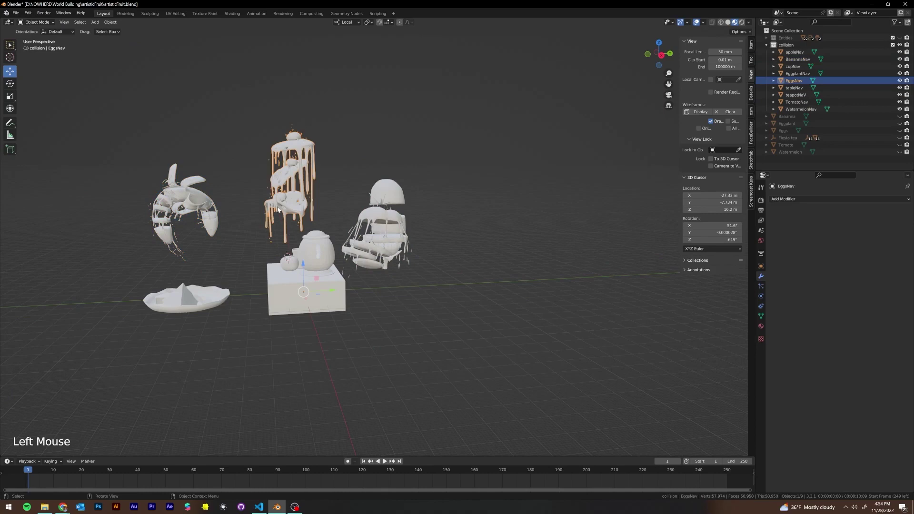
pyautogui.press('Tab')
pyautogui.press('Tab')
# Compare the mesh density of BanannaNav with that of WatermelonNav in Edit Mode.
pyautogui.click(168, 206)
pyautogui.press('Tab')
pyautogui.click(204, 294)
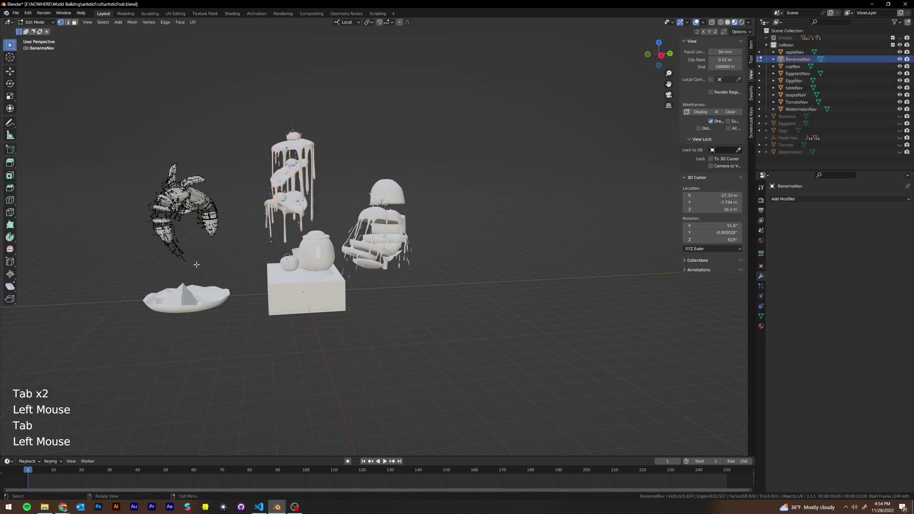
pyautogui.press('Tab')
pyautogui.click(204, 294)
pyautogui.press('Tab')
pyautogui.click(205, 294)
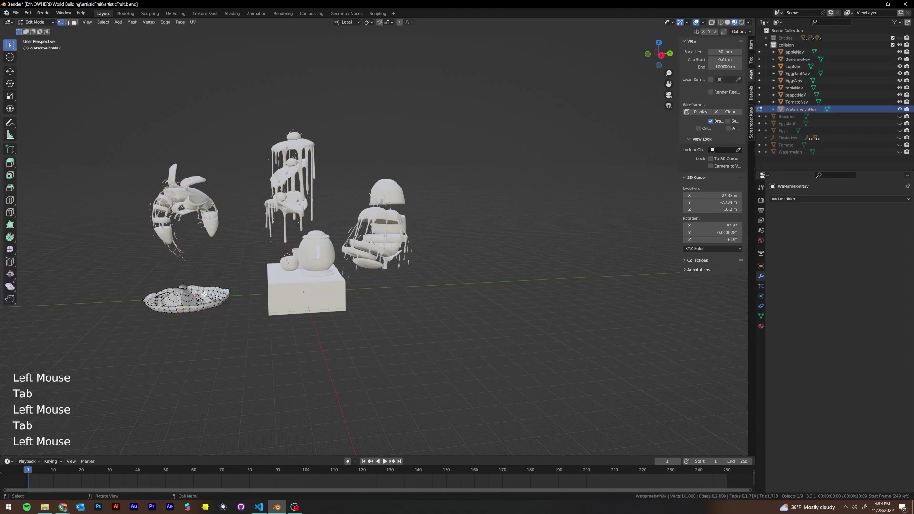
pyautogui.press('Tab')
# Examine the mesh density of EggplantNav in Edit Mode.
pyautogui.click(322, 261)
pyautogui.click(384, 263)
pyautogui.press('Tab')
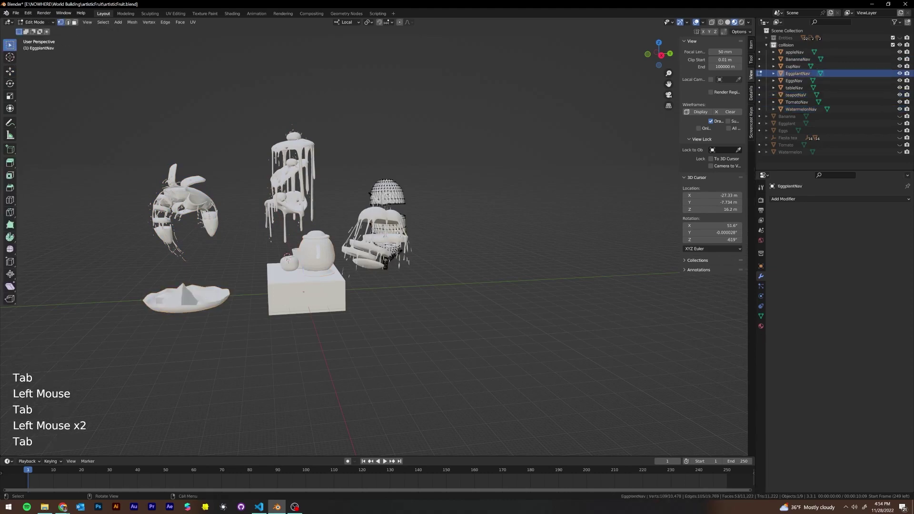
pyautogui.click(385, 264)
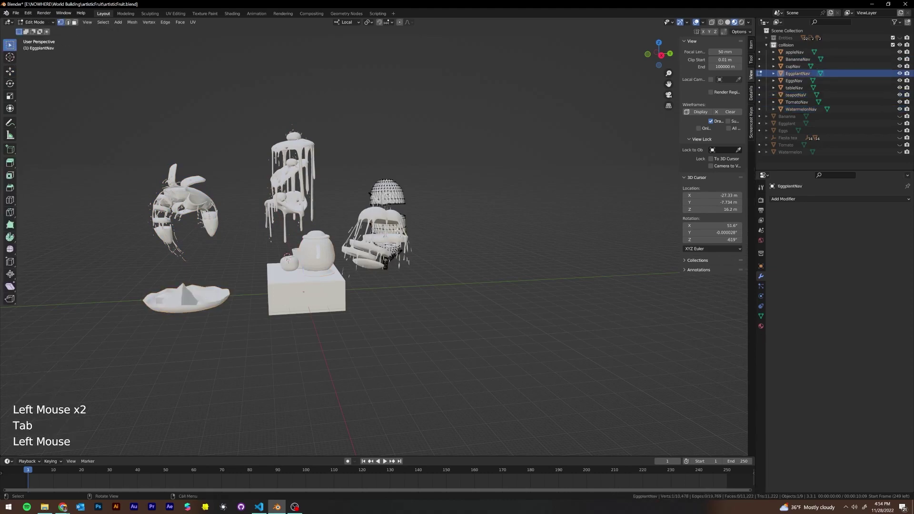
pyautogui.press('Tab')
pyautogui.scroll(1, 453, 236)
pyautogui.moveTo(454, 236); pyautogui.dragTo(450, 236, button='middle')
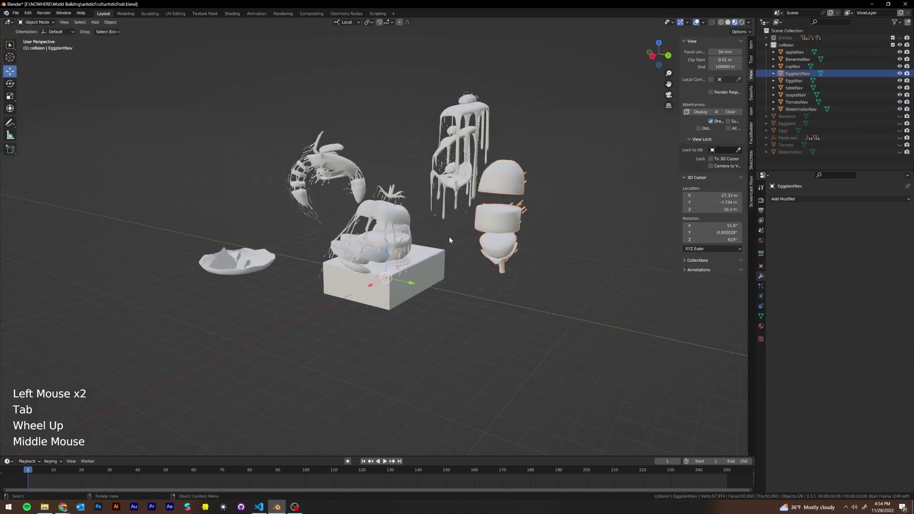
pyautogui.press('Tab')
pyautogui.press('Tab')
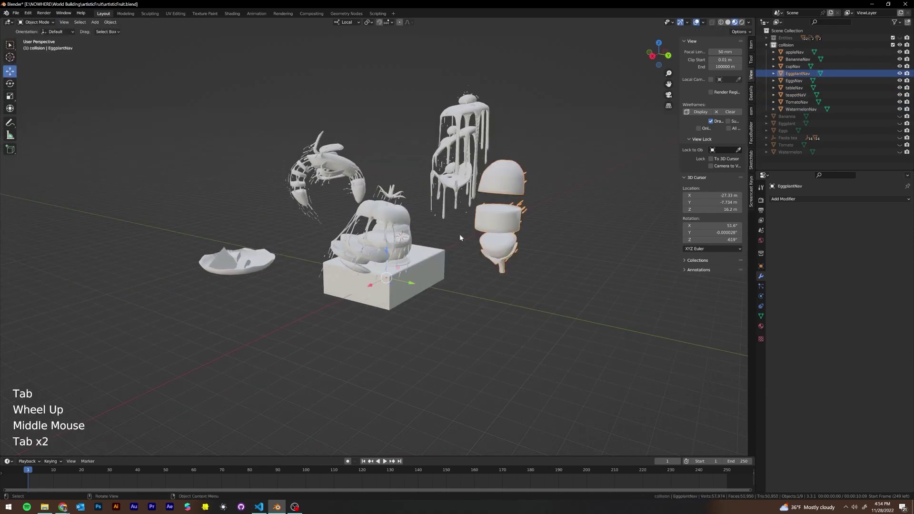
# Check the mesh density of TomatoNav against EggplantNav, ending with EggplantNav selected in Object Mode.
pyautogui.click(406, 221)
pyautogui.press('Tab')
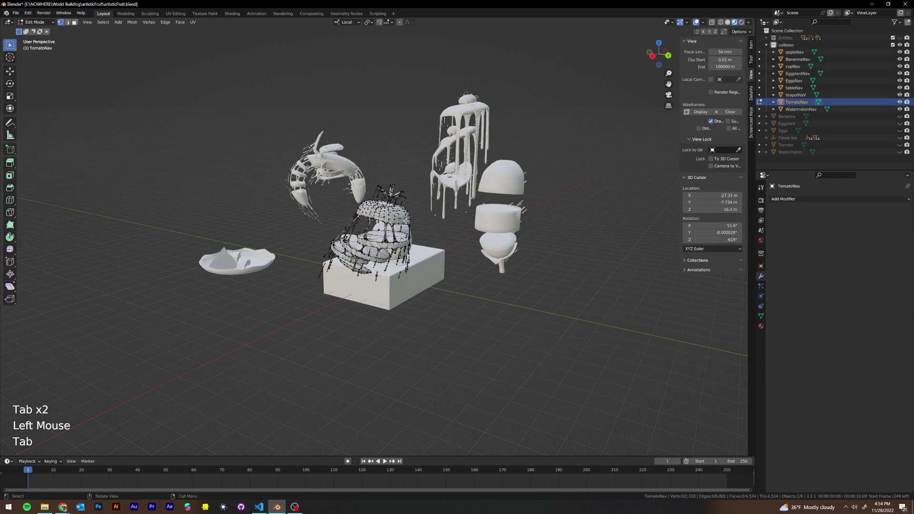
pyautogui.click(461, 233)
pyautogui.middleClick(461, 232)
pyautogui.press('Tab')
pyautogui.click(461, 233)
pyautogui.moveTo(461, 233); pyautogui.dragTo(580, 247, button='middle')
pyautogui.press('Tab')
pyautogui.press('Tab')
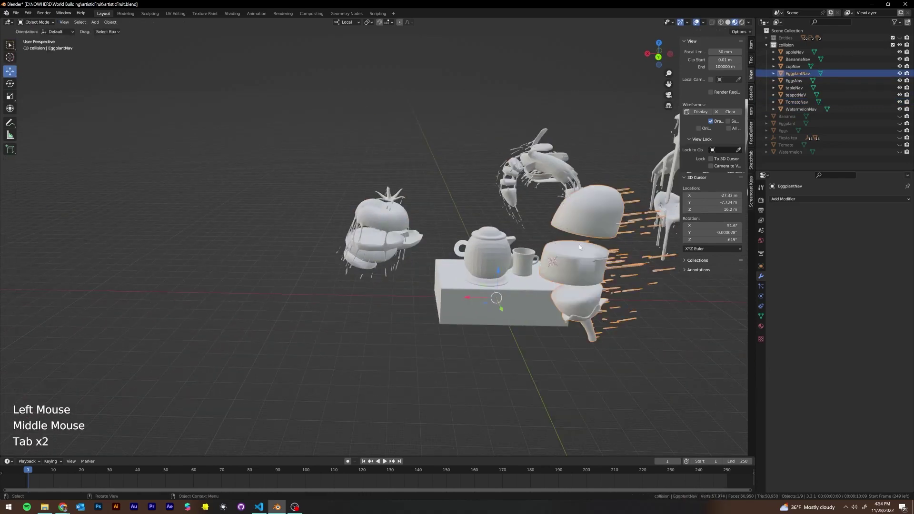
# Add a collapse Decimate modifier to EggplantNav, lower its ratio until about 2,200 faces remain, and apply it.
pyautogui.click(816, 200)
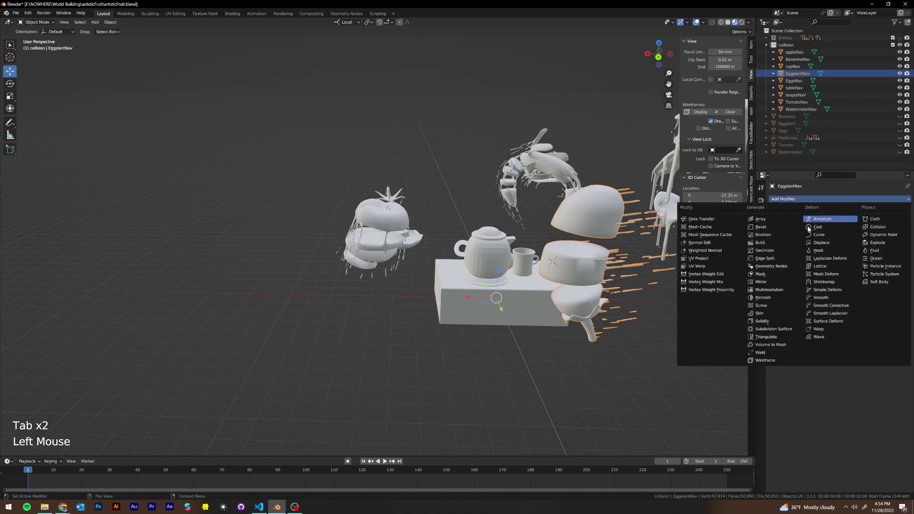
pyautogui.click(777, 254)
pyautogui.moveTo(859, 232); pyautogui.dragTo(841, 230)
pyautogui.moveTo(567, 246); pyautogui.dragTo(435, 249, button='middle')
pyautogui.click(889, 211)
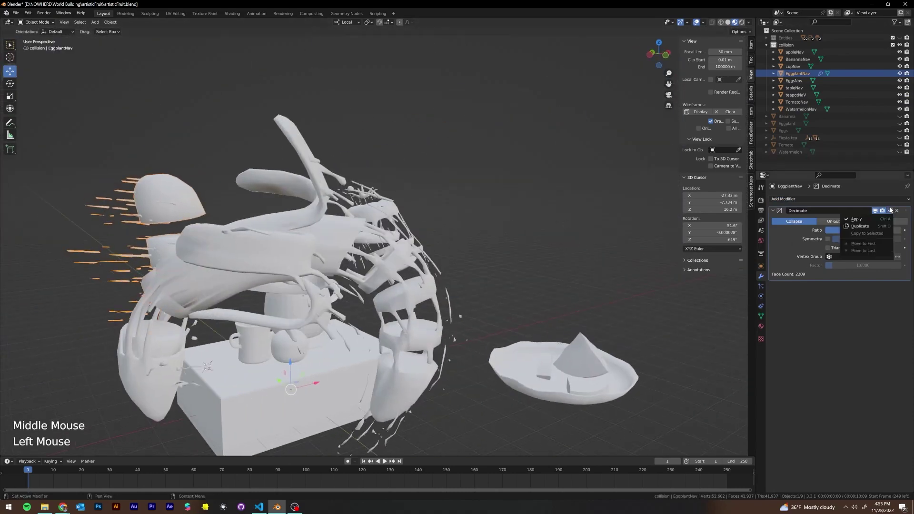
pyautogui.click(886, 220)
# Select BanannaNav and add a Decimate modifier with a collapse ratio of about 0.46.
pyautogui.keyDown('shift'); pyautogui.moveTo(336, 211); pyautogui.dragTo(395, 149, button='middle'); pyautogui.keyUp('shift')
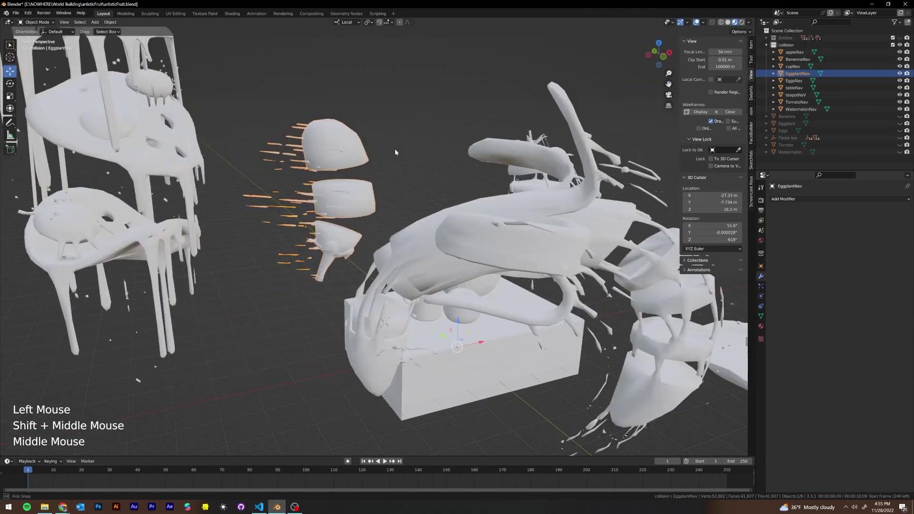
pyautogui.scroll(-2, 481, 264)
pyautogui.keyDown('shift'); pyautogui.moveTo(481, 264); pyautogui.dragTo(479, 211, button='middle'); pyautogui.keyUp('shift')
pyautogui.click(479, 211)
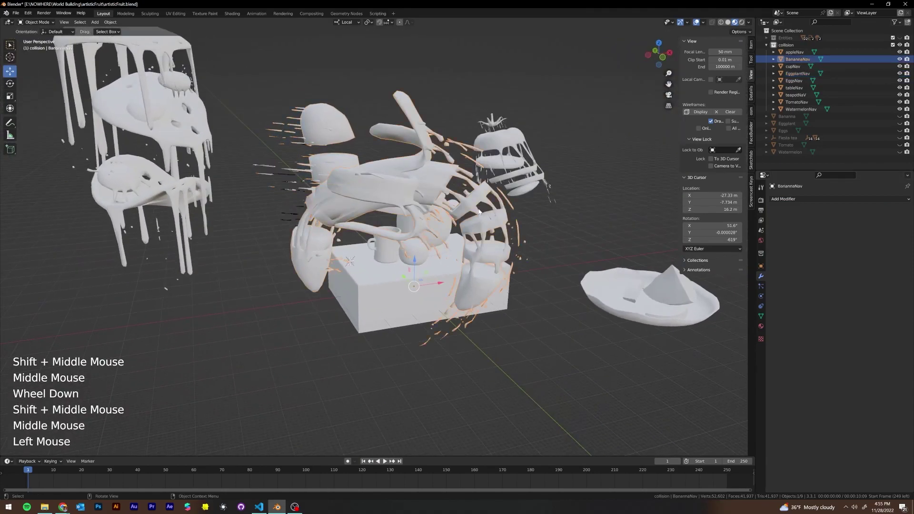
pyautogui.moveTo(652, 142); pyautogui.dragTo(452, 188, button='middle')
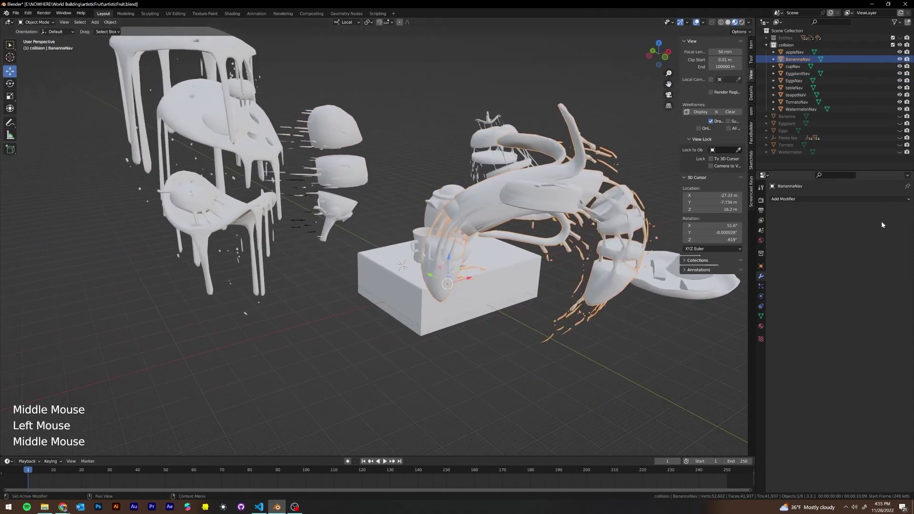
pyautogui.click(866, 214)
pyautogui.click(833, 199)
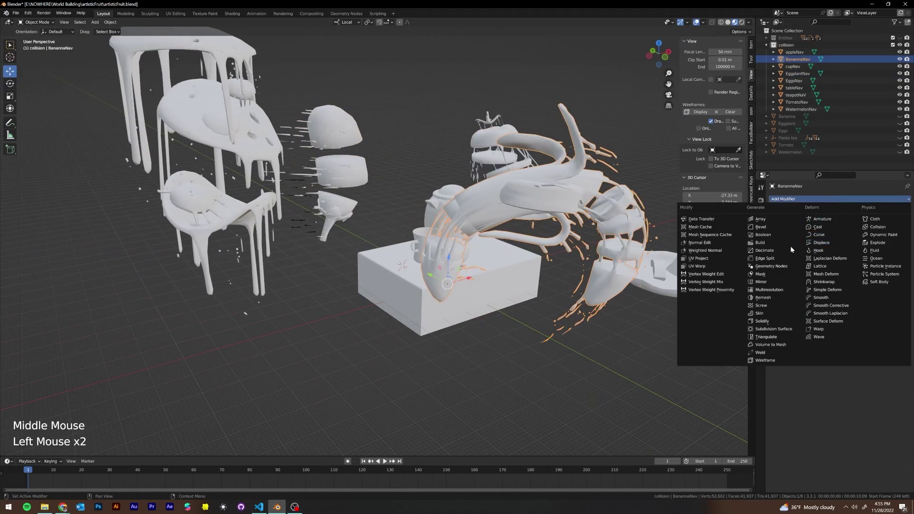
pyautogui.click(791, 245)
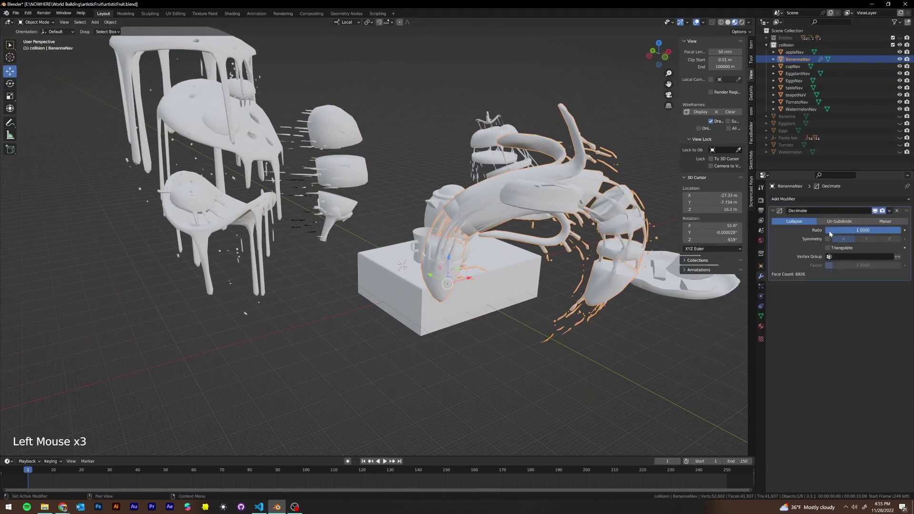
pyautogui.moveTo(867, 231)
pyautogui.mouseDown()
pyautogui.moveTo(852, 231)
pyautogui.moveTo(893, 230)
pyautogui.moveTo(851, 230)
pyautogui.mouseUp()
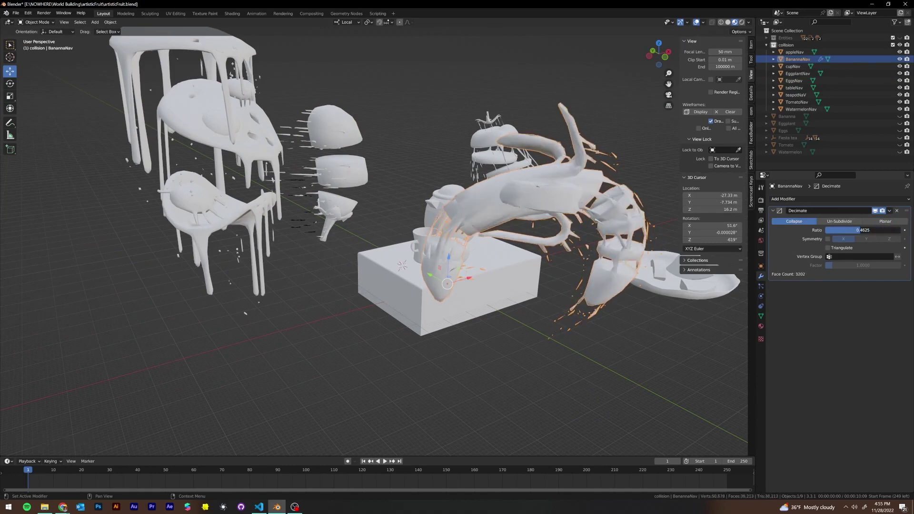
# Remove the Decimate modifier from BanannaNav without applying it.
pyautogui.click(897, 210)
pyautogui.scroll(-2, 582, 192)
pyautogui.moveTo(582, 193); pyautogui.dragTo(513, 201, button='middle')
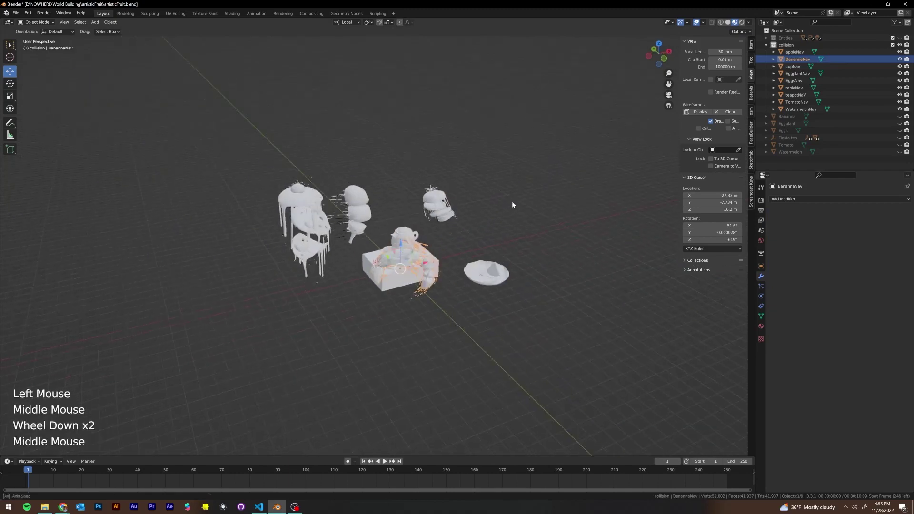
# Examine the low-poly collision models from several sides, including EggsNav, and clear the selection.
pyautogui.scroll(3, 425, 224)
pyautogui.moveTo(425, 224); pyautogui.dragTo(437, 189, button='middle')
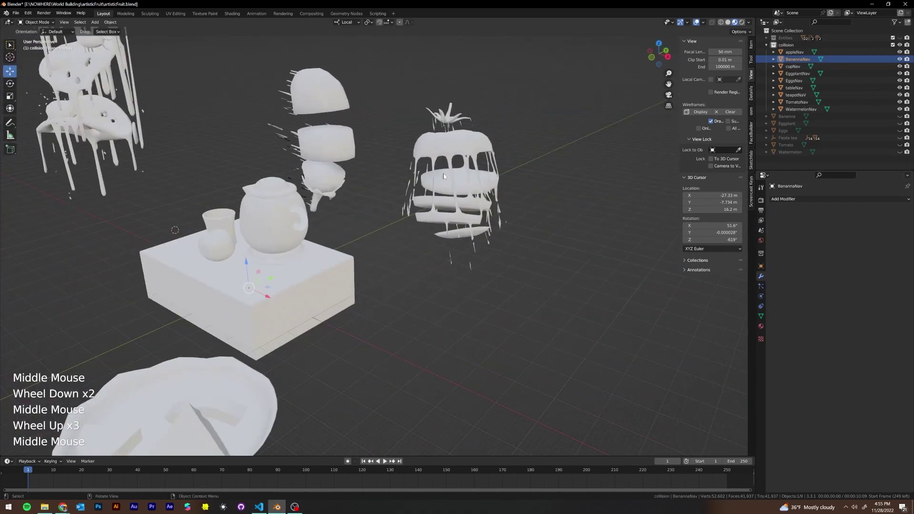
pyautogui.click(274, 219)
pyautogui.moveTo(274, 219); pyautogui.dragTo(209, 205, button='middle')
pyautogui.scroll(-1, 208, 205)
pyautogui.click(165, 168)
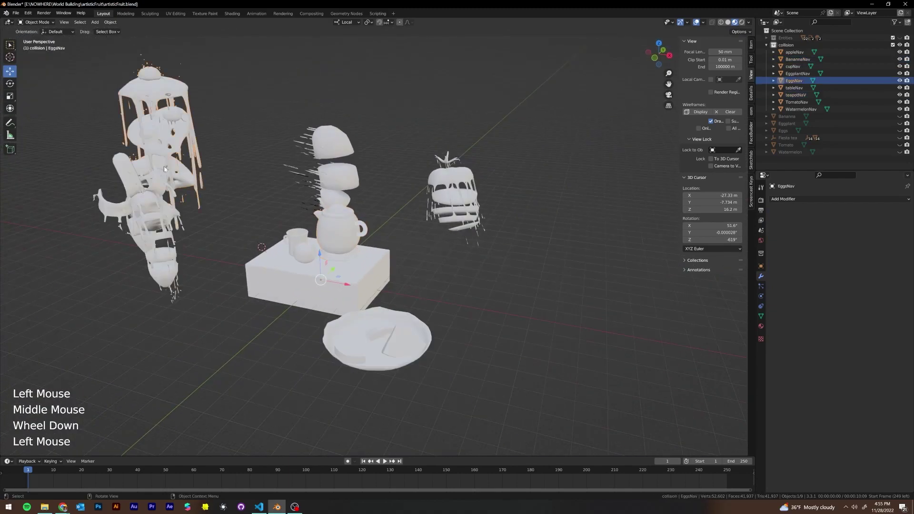
pyautogui.moveTo(181, 164); pyautogui.dragTo(326, 136, button='middle')
pyautogui.scroll(-1, 172, 159)
pyautogui.scroll(-1, 171, 159)
pyautogui.scroll(3, 298, 157)
pyautogui.scroll(-1, 362, 156)
pyautogui.scroll(-1, 347, 156)
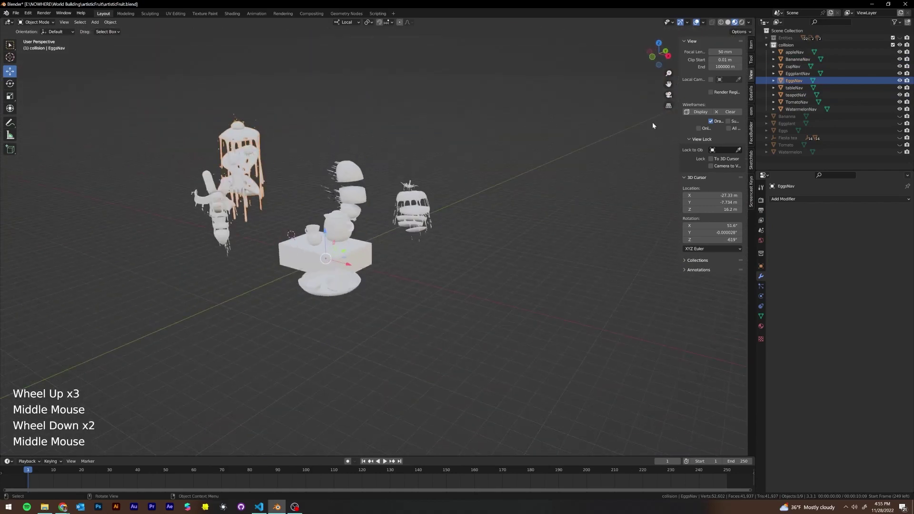
pyautogui.click(409, 288)
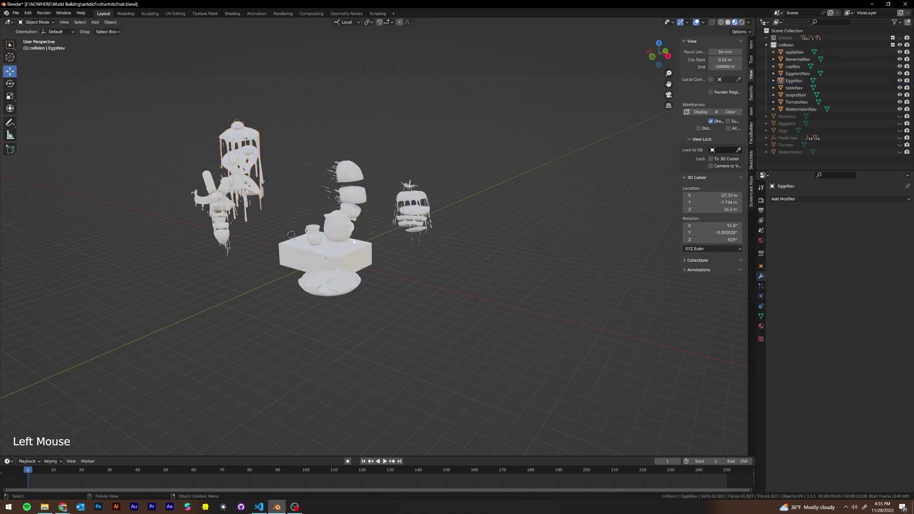
# Set the NWR geometry type of TomatoNav to Collision in the scene properties.
pyautogui.click(761, 230)
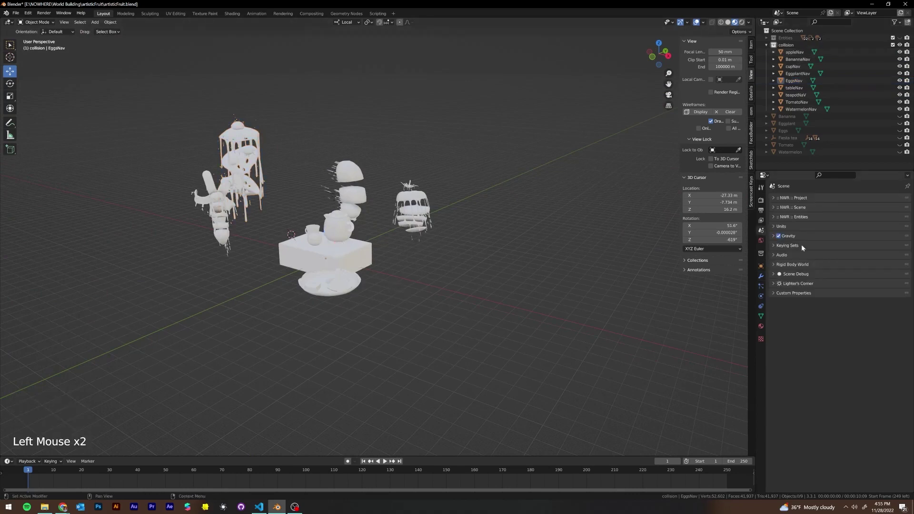
pyautogui.click(772, 216)
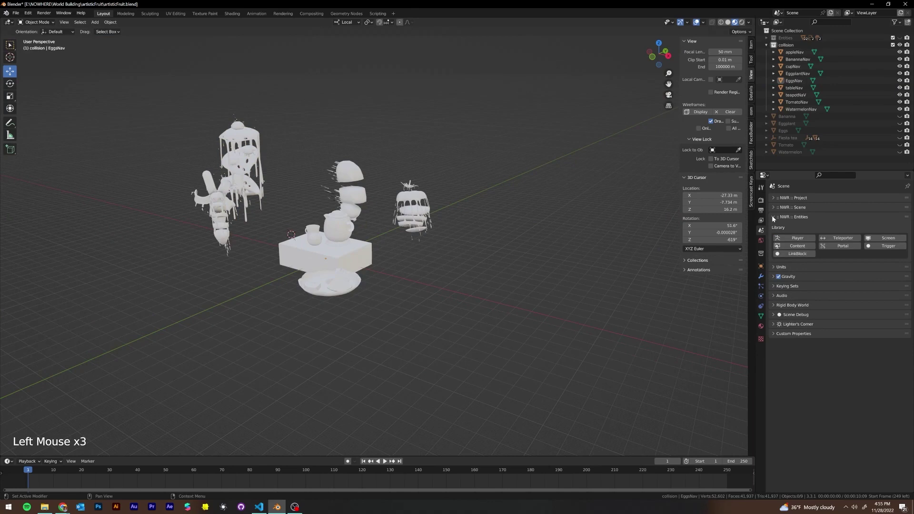
pyautogui.click(772, 216)
pyautogui.click(797, 102)
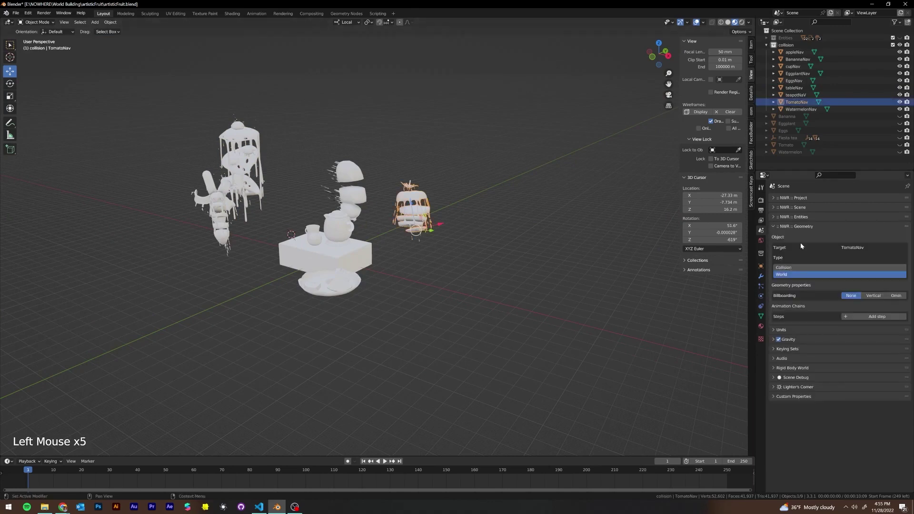
pyautogui.click(784, 268)
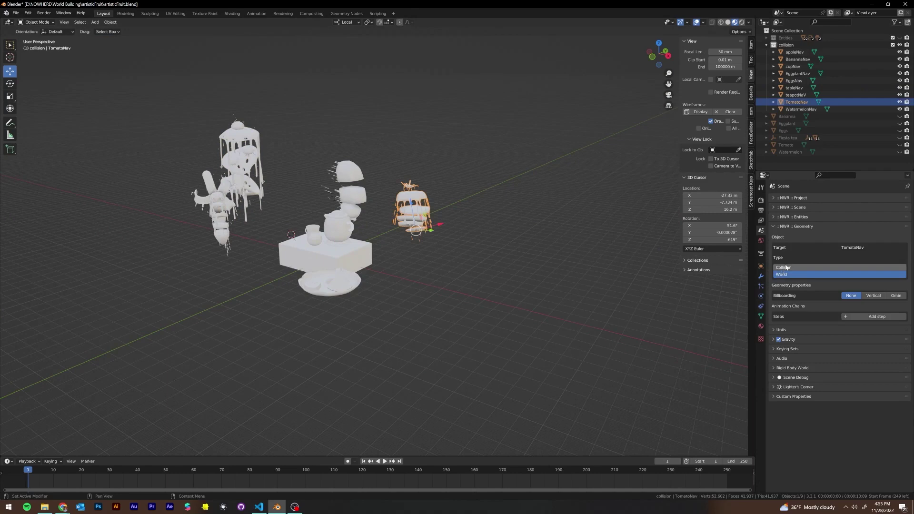
# Apply the object transforms of TomatoNav and EggplantNav.
pyautogui.hotkey('ctrl', 'a')
pyautogui.click(499, 218)
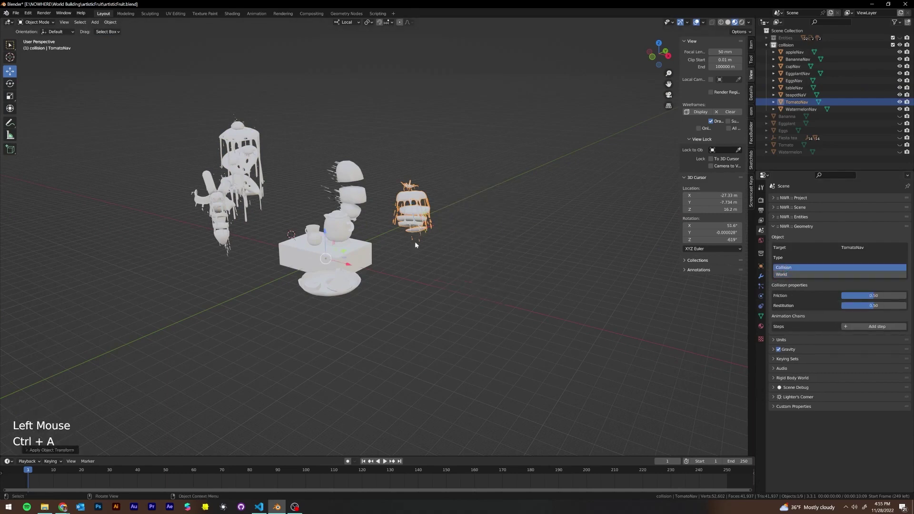
pyautogui.click(415, 243)
pyautogui.hotkey('ctrl', 'a')
pyautogui.click(356, 199)
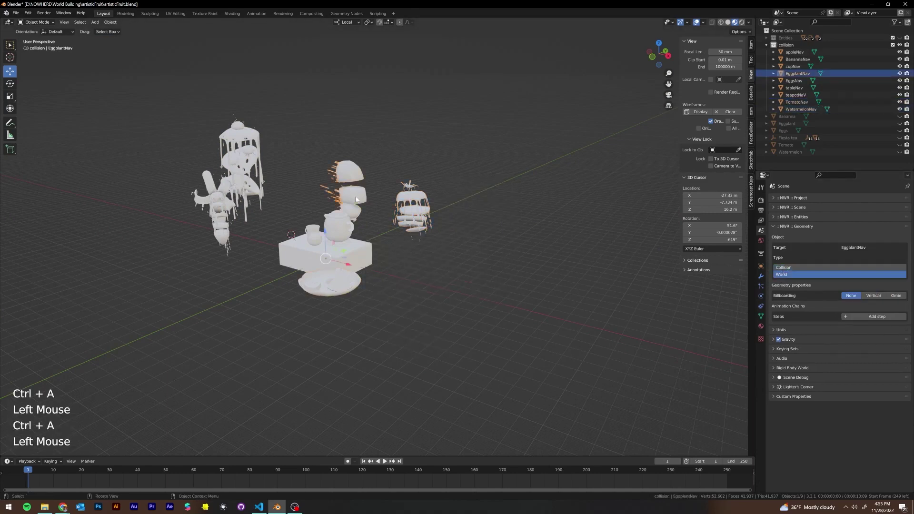
pyautogui.hotkey('ctrl', 'a')
pyautogui.click(357, 198)
# Select all nine collision meshes together, apply their object transforms, and clear the selection.
pyautogui.moveTo(483, 230); pyautogui.dragTo(473, 266, button='middle')
pyautogui.scroll(-2, 472, 263)
pyautogui.moveTo(494, 293); pyautogui.dragTo(213, 123)
pyautogui.hotkey('ctrl', 'a')
pyautogui.middleClick(220, 128)
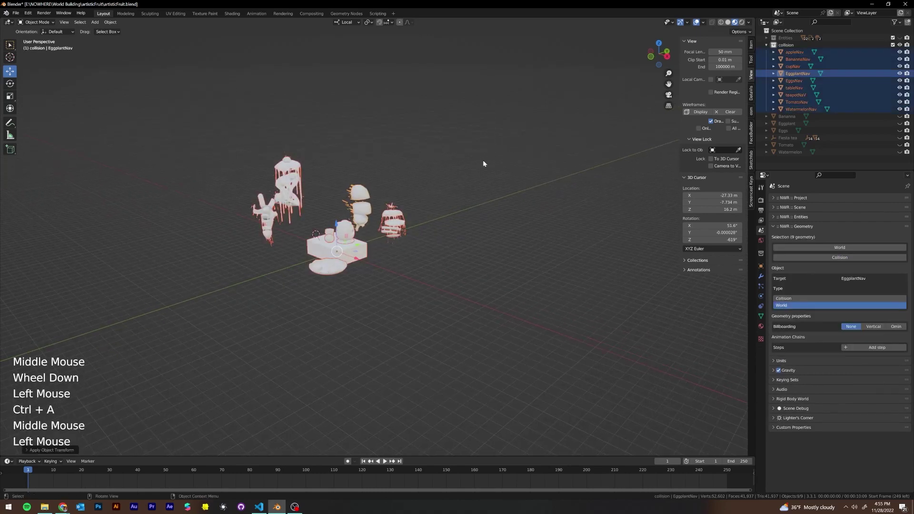
pyautogui.click(409, 232)
pyautogui.click(530, 238)
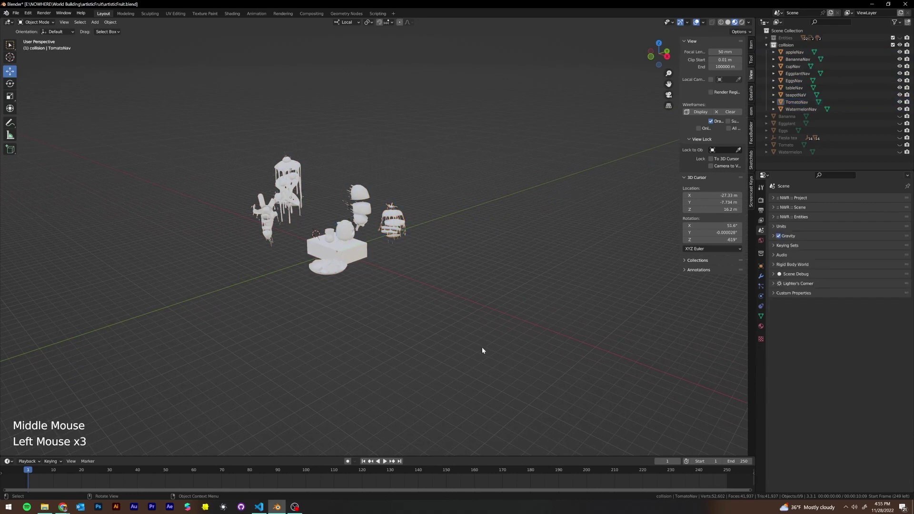
# Assign the NWR Collision type to all nine collision meshes at once and deselect them.
pyautogui.moveTo(502, 337); pyautogui.dragTo(186, 126)
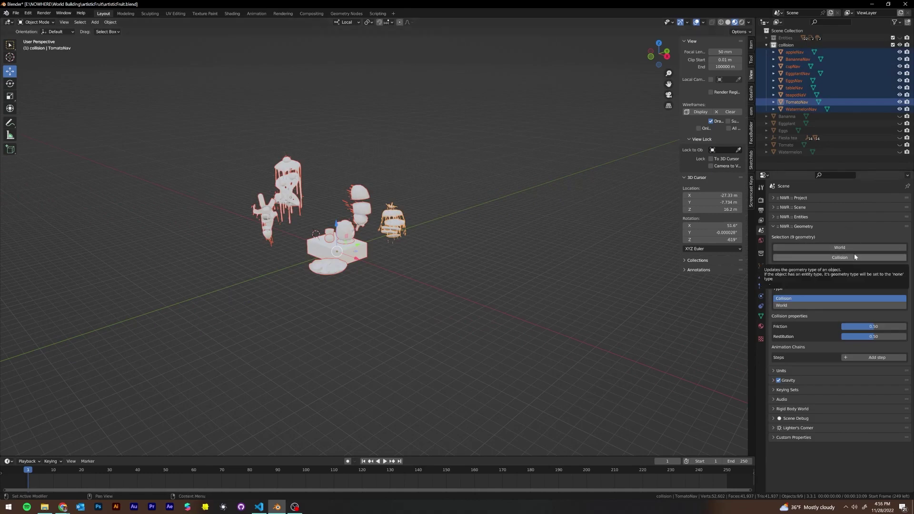
pyautogui.click(827, 256)
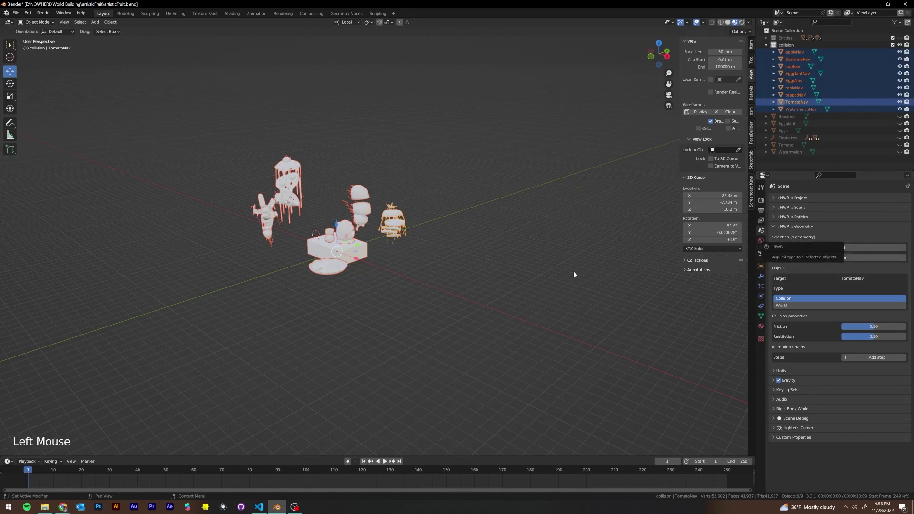
pyautogui.doubleClick(506, 265)
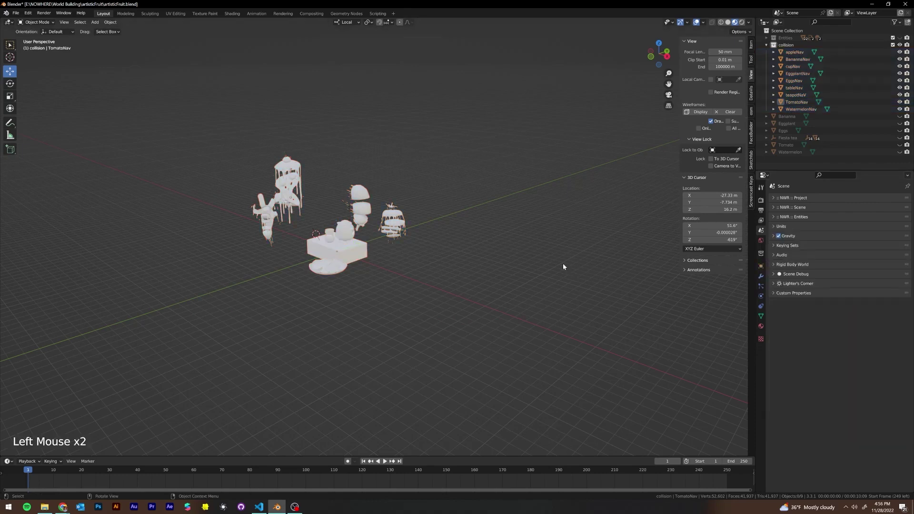
# Check the Collision assignment by selecting all collision-type geometry through the NWR project settings, and clear the selection.
pyautogui.click(775, 196)
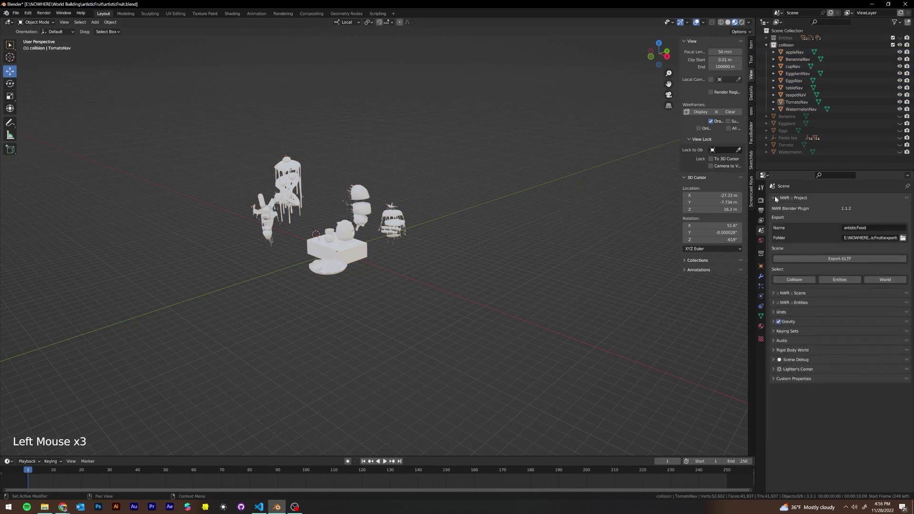
pyautogui.click(815, 279)
pyautogui.scroll(1, 371, 209)
pyautogui.moveTo(371, 209); pyautogui.dragTo(445, 213, button='middle')
pyautogui.click(497, 235)
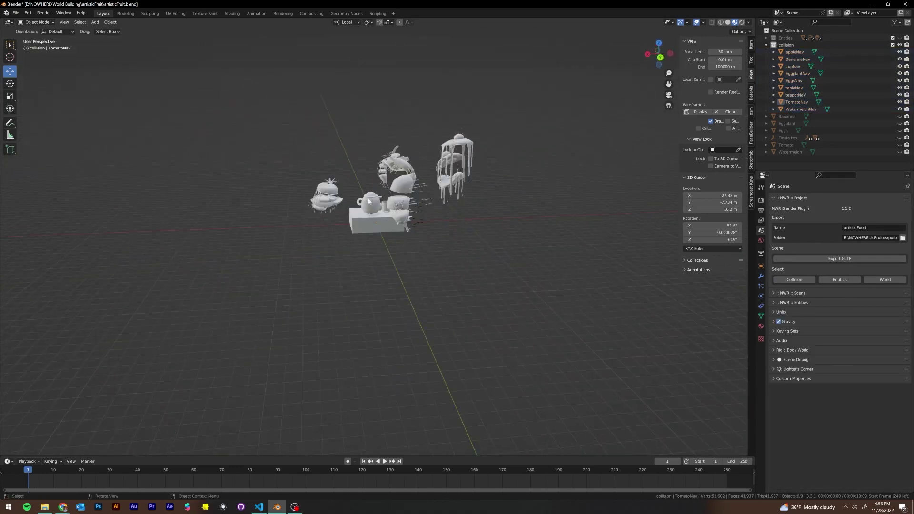
pyautogui.moveTo(476, 202); pyautogui.dragTo(425, 195, button='middle')
pyautogui.moveTo(388, 220); pyautogui.dragTo(476, 204, button='middle')
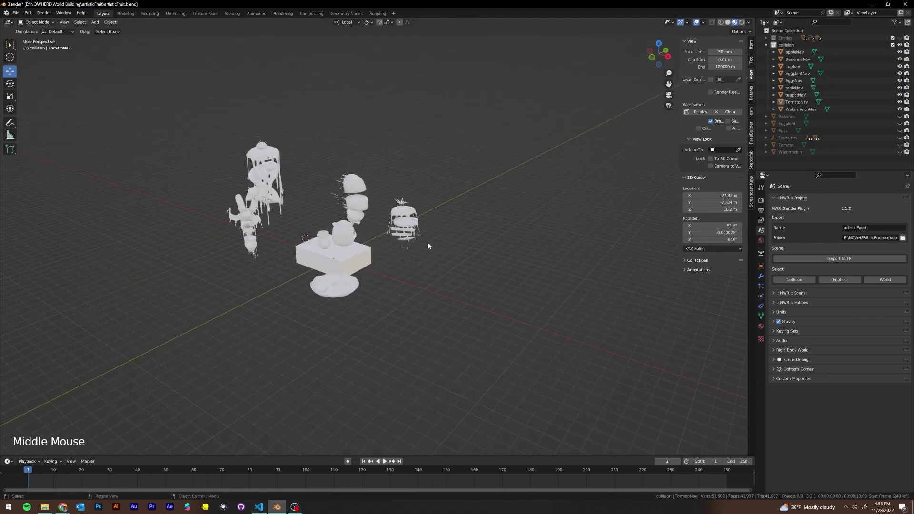
# Select teapotNaV and examine its geometry type and its friction and restitution collision properties.
pyautogui.click(346, 249)
pyautogui.scroll(-3, 790, 343)
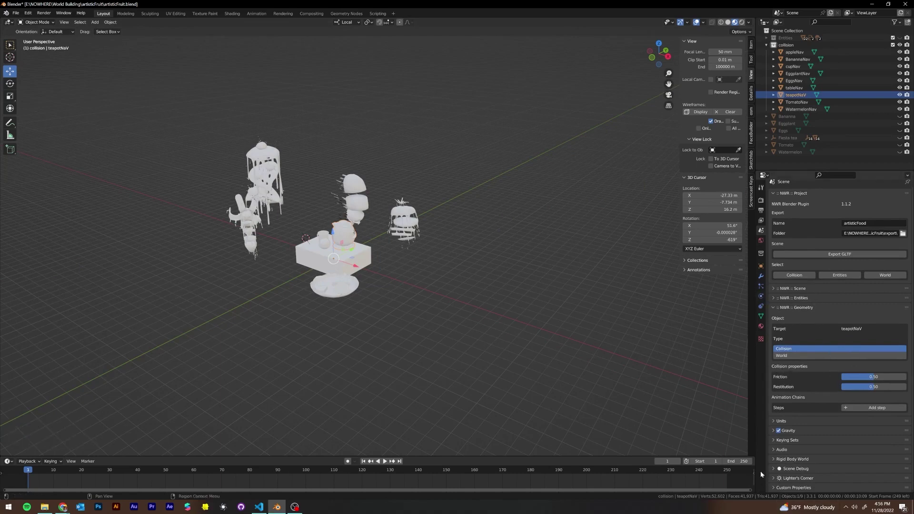
pyautogui.scroll(1, 336, 293)
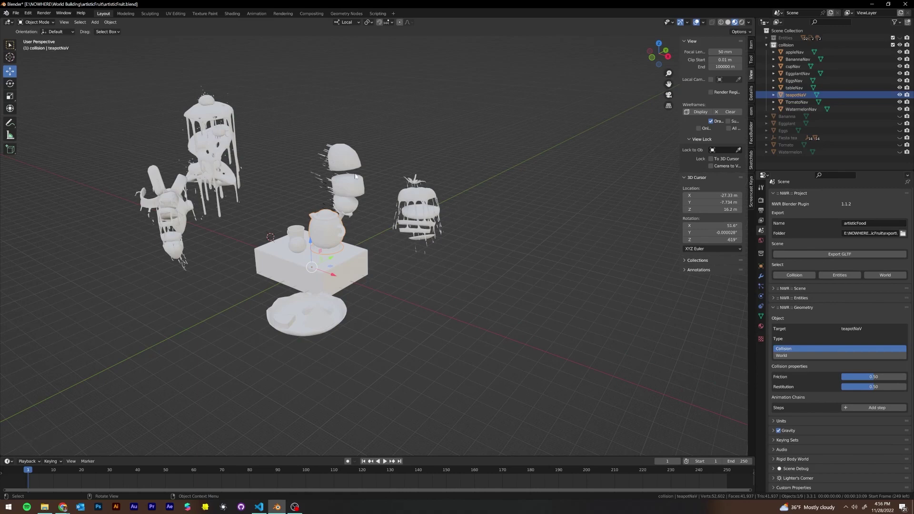
pyautogui.moveTo(372, 187); pyautogui.dragTo(352, 182, button='middle')
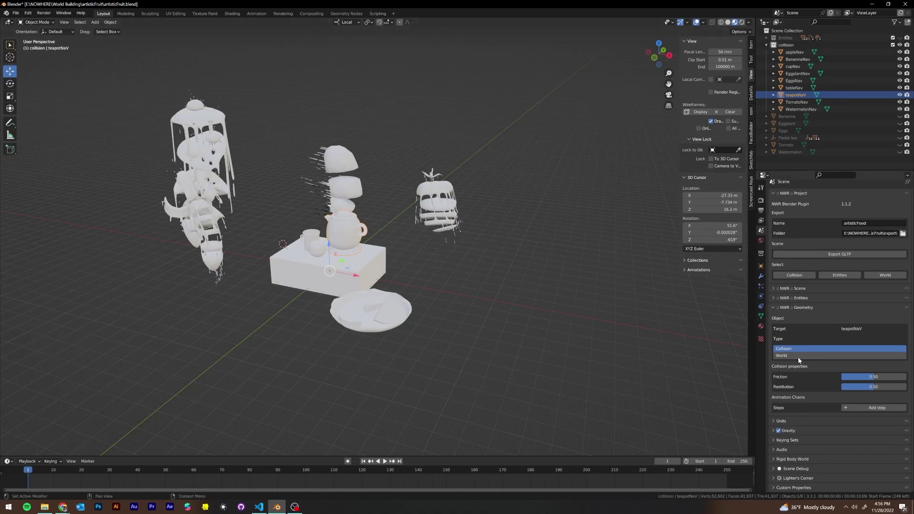
pyautogui.moveTo(393, 246); pyautogui.dragTo(423, 262, button='middle')
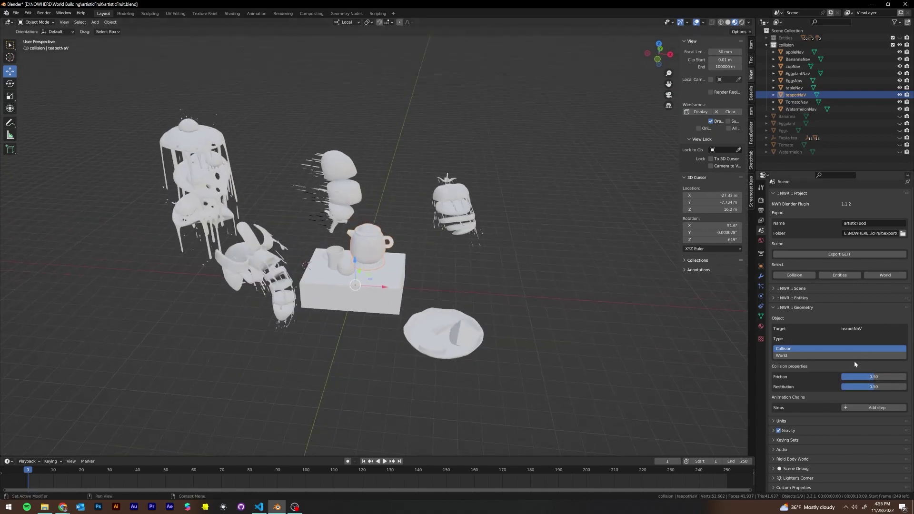
pyautogui.moveTo(867, 379)
pyautogui.mouseDown()
pyautogui.moveTo(905, 379)
pyautogui.moveTo(842, 378)
pyautogui.moveTo(873, 379)
pyautogui.mouseUp()
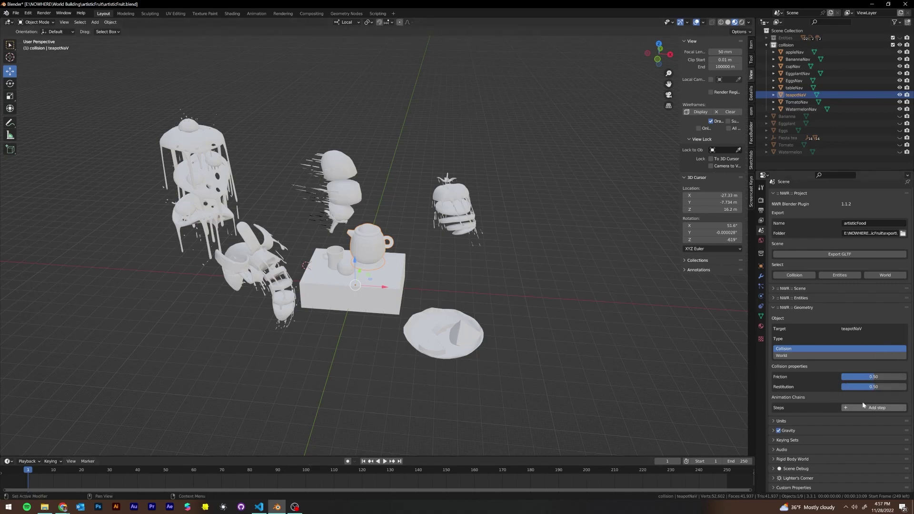
# Hide and collapse the collision collection, and show the original Bananna, Eggplant, Eggs, Fiesta tea, Tomato and Watermelon models.
pyautogui.scroll(2, 548, 244)
pyautogui.moveTo(549, 245); pyautogui.dragTo(516, 216, button='middle')
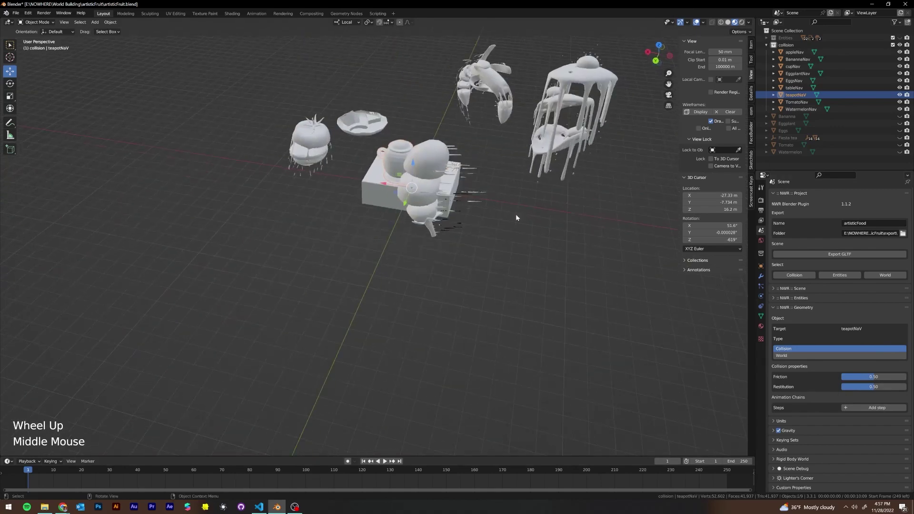
pyautogui.keyDown('shift'); pyautogui.click(900, 45); pyautogui.keyUp('shift')
pyautogui.click(768, 44)
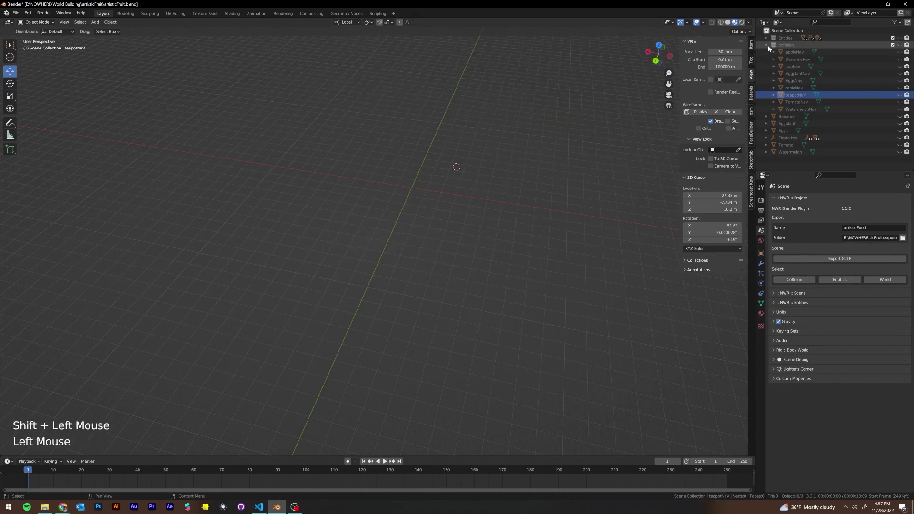
pyautogui.scroll(1, 515, 118)
pyautogui.moveTo(515, 122); pyautogui.dragTo(552, 119, button='middle')
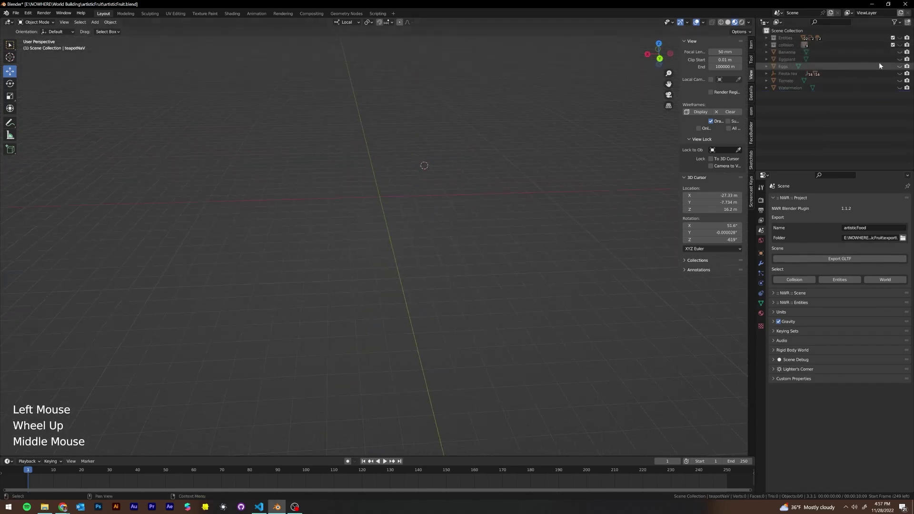
pyautogui.keyDown('shift'); pyautogui.click(900, 52); pyautogui.keyUp('shift')
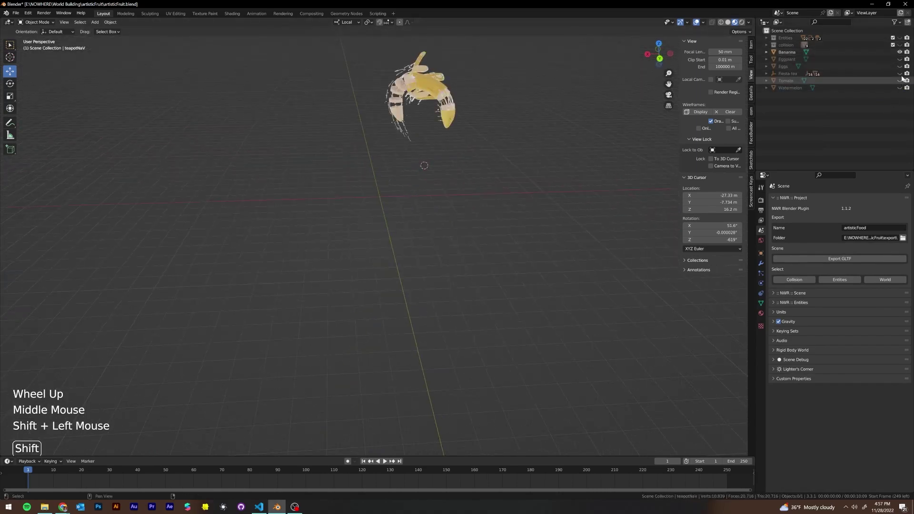
pyautogui.keyDown('shift'); pyautogui.moveTo(900, 59); pyautogui.dragTo(903, 88); pyautogui.keyUp('shift')
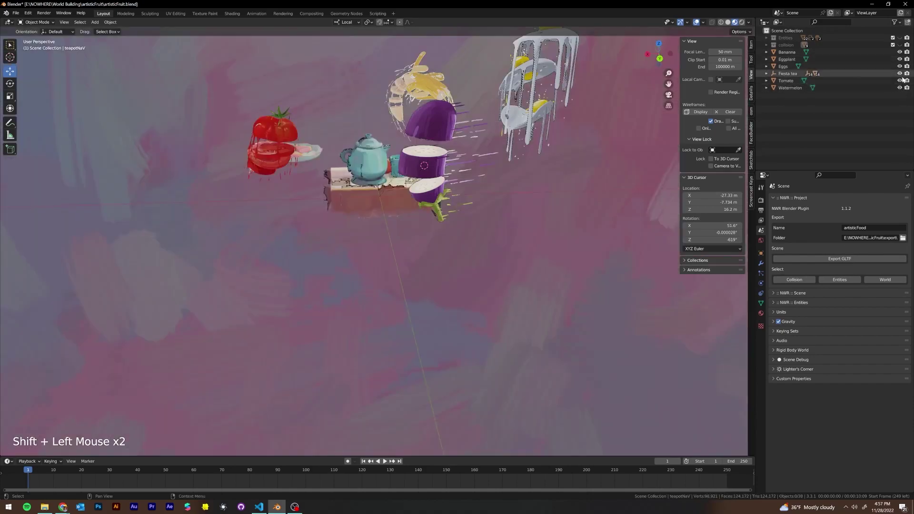
# Examine the original painted models around the table, teapot, cup and apple from several angles.
pyautogui.moveTo(371, 90); pyautogui.dragTo(383, 85, button='middle')
pyautogui.scroll(-1, 362, 124)
pyautogui.scroll(2, 342, 160)
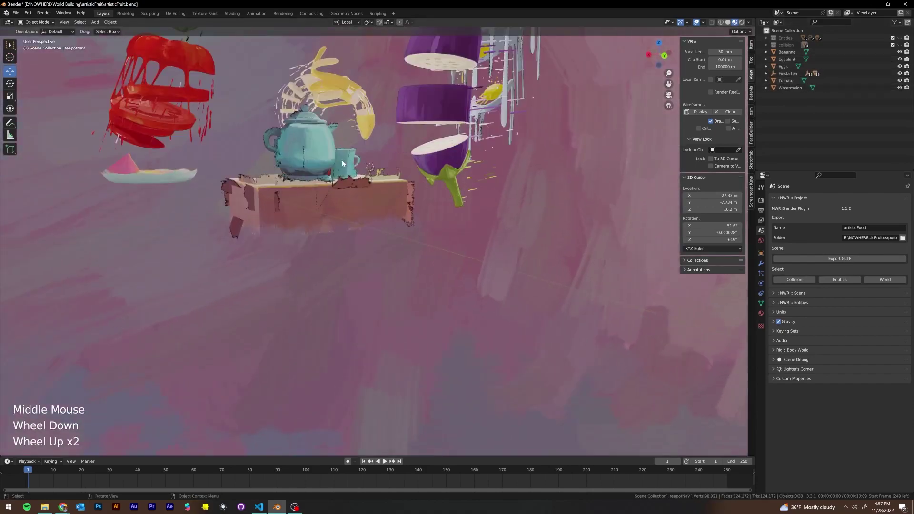
pyautogui.keyDown('shift'); pyautogui.moveTo(342, 160); pyautogui.dragTo(313, 218, button='middle'); pyautogui.keyUp('shift')
pyautogui.scroll(2, 362, 229)
pyautogui.scroll(-1, 353, 233)
pyautogui.scroll(-2, 312, 218)
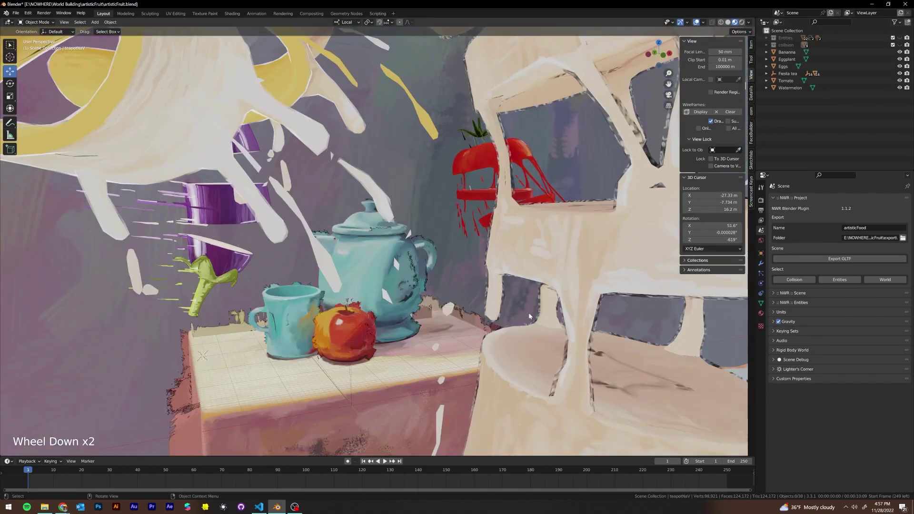
pyautogui.moveTo(530, 316); pyautogui.dragTo(391, 261, button='middle')
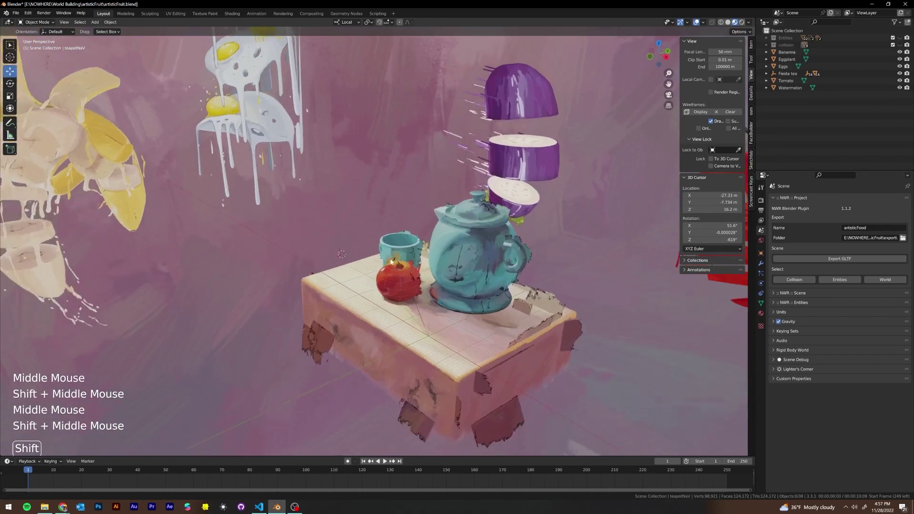
pyautogui.keyDown('shift'); pyautogui.scroll(1, 395, 262); pyautogui.keyUp('shift')
# Select the apple's stem on the table and frame it for a close look.
pyautogui.click(401, 262)
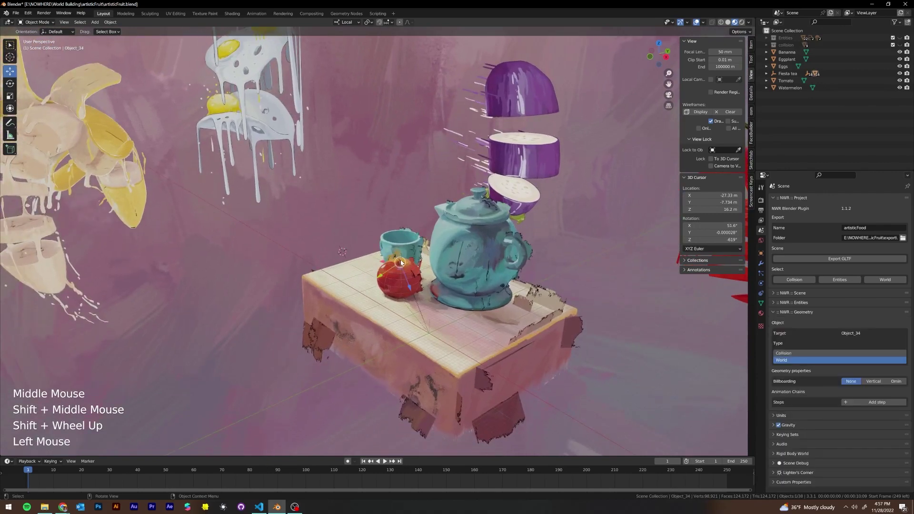
pyautogui.scroll(2, 426, 257)
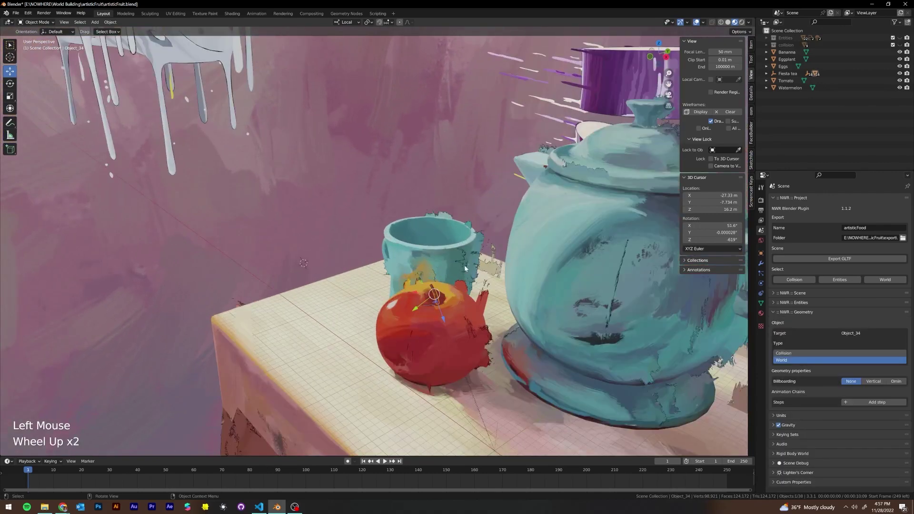
pyautogui.press('KP_Decimal')
pyautogui.scroll(-2, 464, 265)
pyautogui.moveTo(464, 264); pyautogui.dragTo(195, 282, button='middle')
pyautogui.scroll(-1, 196, 279)
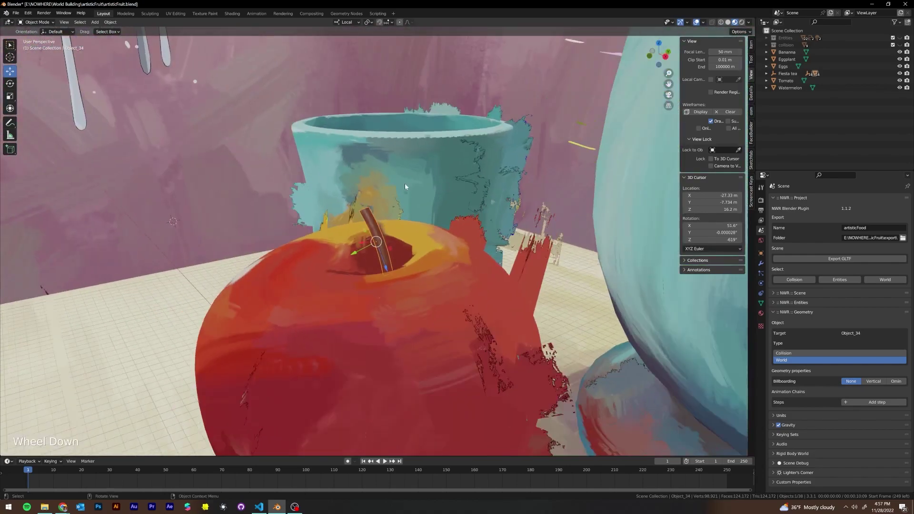
# Examine the painted apple, cup and teapot on the table from several angles and distances.
pyautogui.scroll(-2, 406, 189)
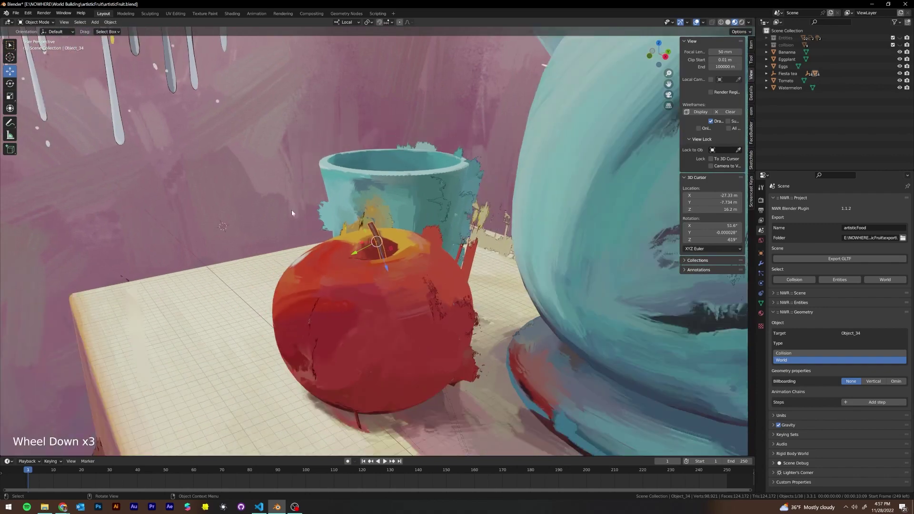
pyautogui.scroll(-1, 385, 223)
pyautogui.moveTo(385, 224); pyautogui.dragTo(372, 213, button='middle')
pyautogui.scroll(-2, 372, 212)
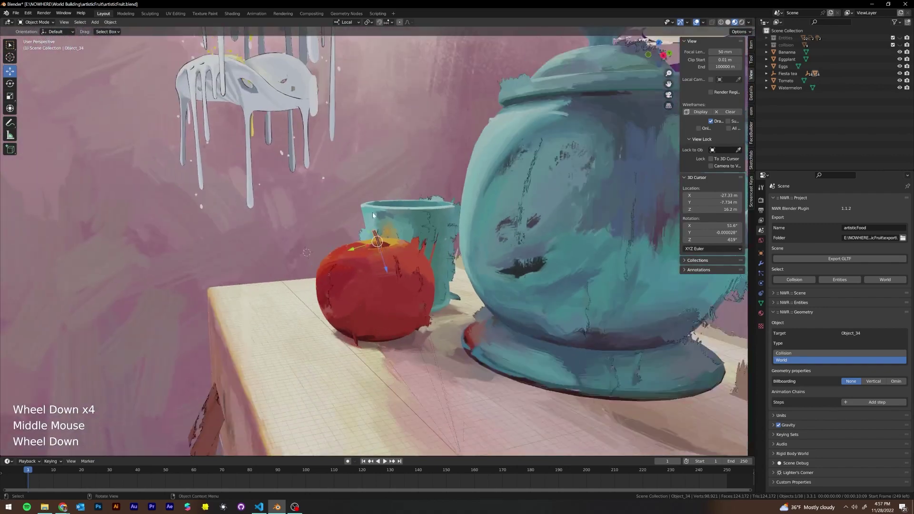
pyautogui.scroll(-3, 373, 214)
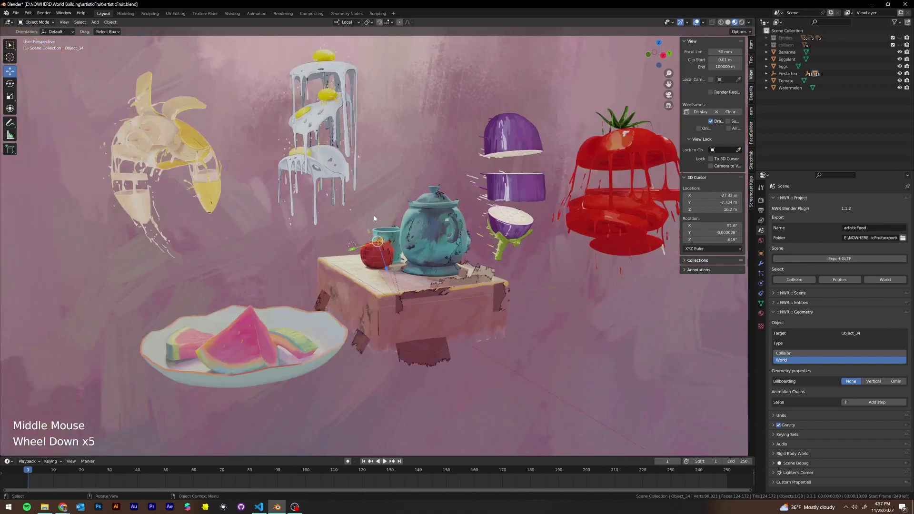
pyautogui.scroll(2, 293, 216)
pyautogui.moveTo(293, 216); pyautogui.dragTo(213, 228, button='middle')
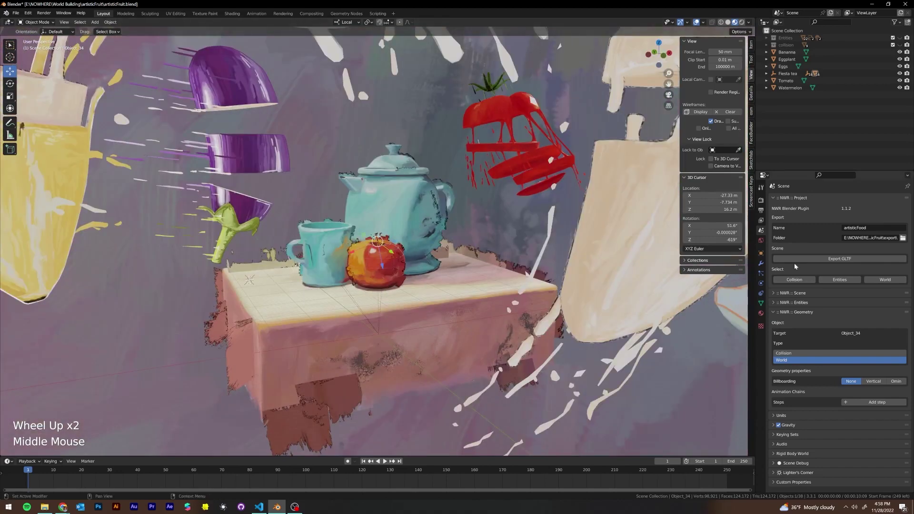
pyautogui.scroll(-3, 833, 316)
pyautogui.scroll(4, 402, 280)
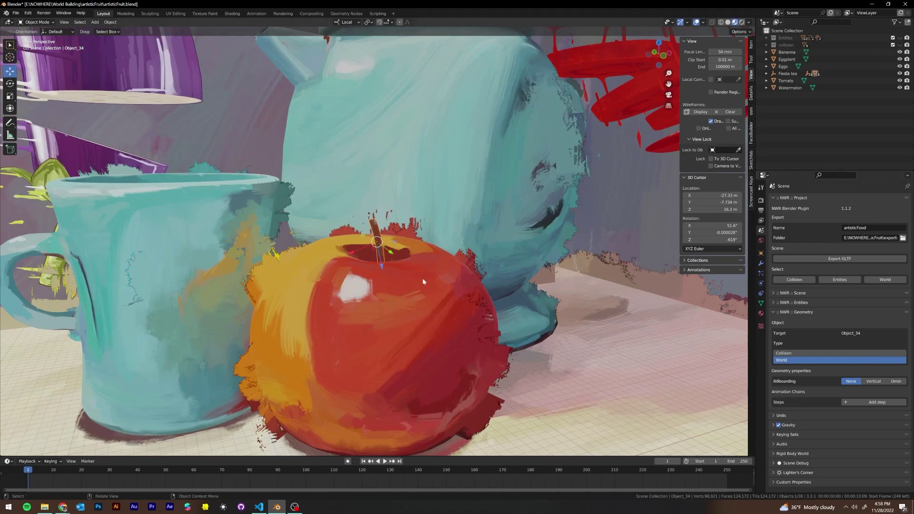
pyautogui.scroll(-2, 423, 281)
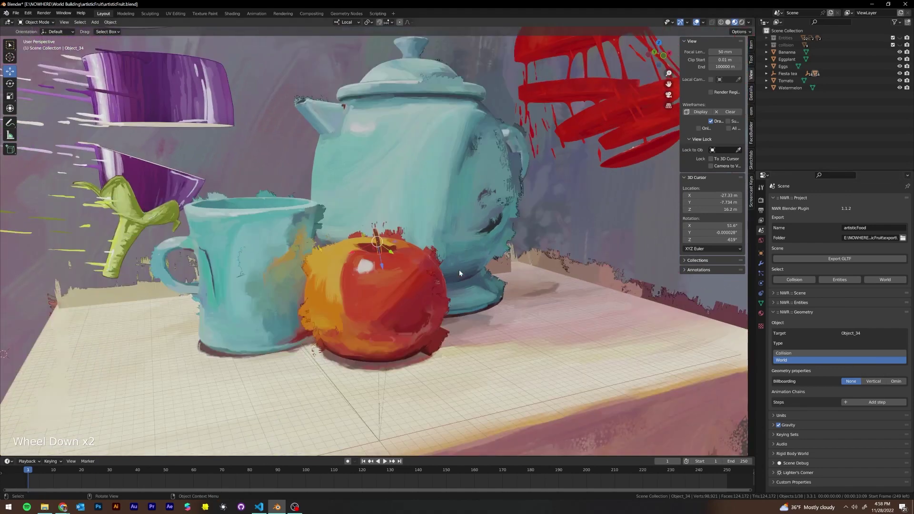
pyautogui.moveTo(420, 276); pyautogui.dragTo(496, 263, button='middle')
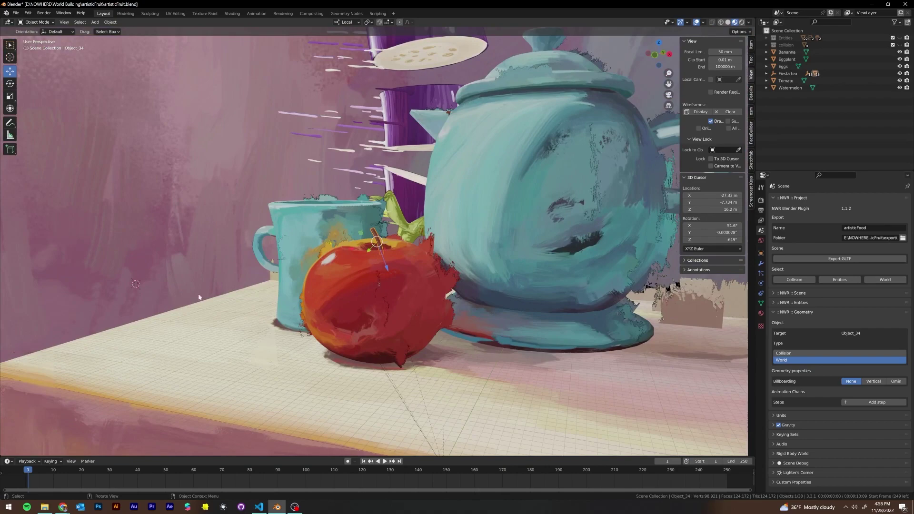
pyautogui.moveTo(364, 276); pyautogui.dragTo(337, 265, button='middle')
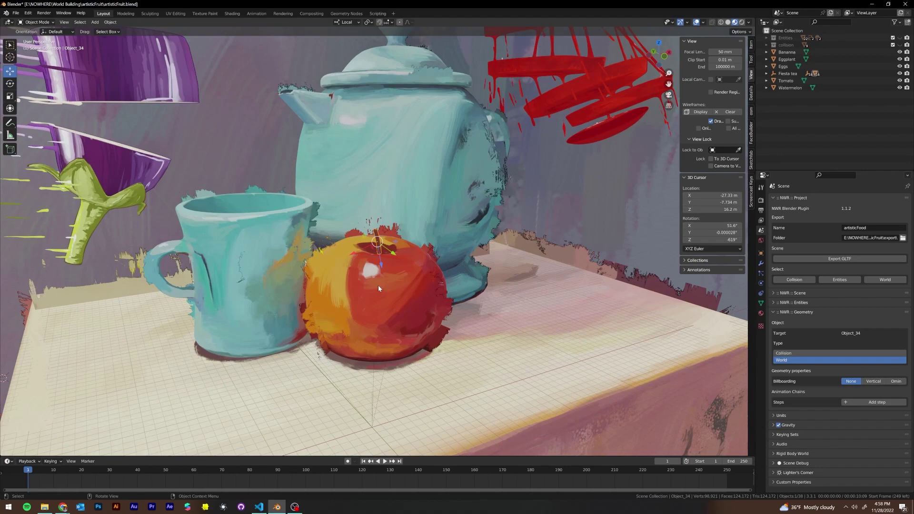
pyautogui.moveTo(378, 285); pyautogui.dragTo(401, 273, button='middle')
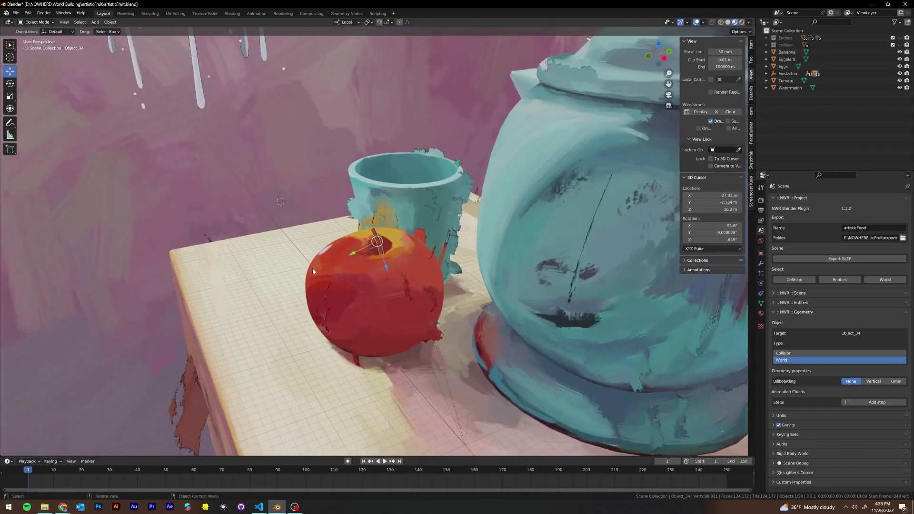
pyautogui.moveTo(446, 218); pyautogui.dragTo(475, 261, button='middle')
pyautogui.keyDown('shift'); pyautogui.scroll(1, 418, 194); pyautogui.keyUp('shift')
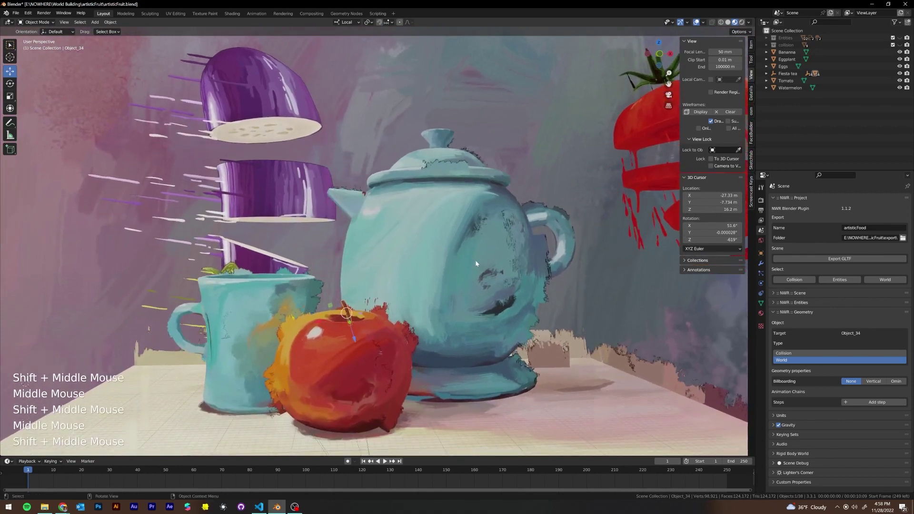
# Place the 3D cursor on the upper part of the tomato, at about X 51 m, Y 27 m, Z 52 m.
pyautogui.scroll(-2, 476, 261)
pyautogui.moveTo(558, 301); pyautogui.dragTo(333, 295, button='middle')
pyautogui.keyDown('shift'); pyautogui.scroll(1, 552, 292); pyautogui.keyUp('shift')
pyautogui.scroll(-1, 299, 288)
pyautogui.scroll(-1, 299, 288)
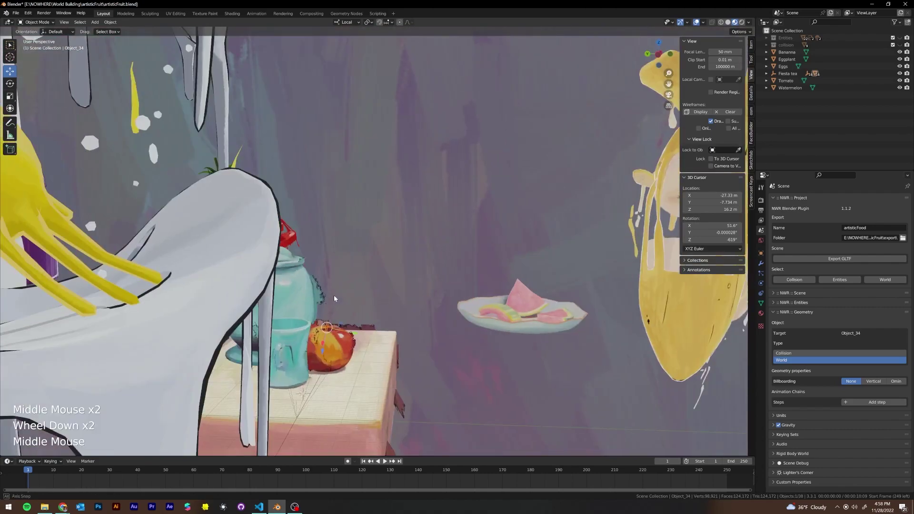
pyautogui.keyDown('shift'); pyautogui.moveTo(411, 301); pyautogui.dragTo(385, 307, button='middle'); pyautogui.keyUp('shift')
pyautogui.moveTo(386, 307); pyautogui.dragTo(329, 296, button='middle')
pyautogui.scroll(3, 329, 295)
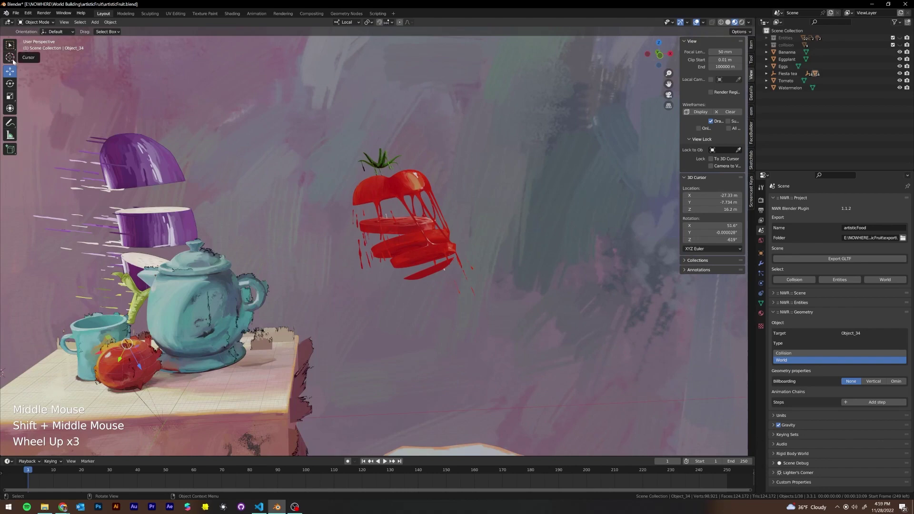
pyautogui.click(10, 57)
pyautogui.moveTo(362, 252); pyautogui.dragTo(322, 203, button='middle')
pyautogui.click(321, 201)
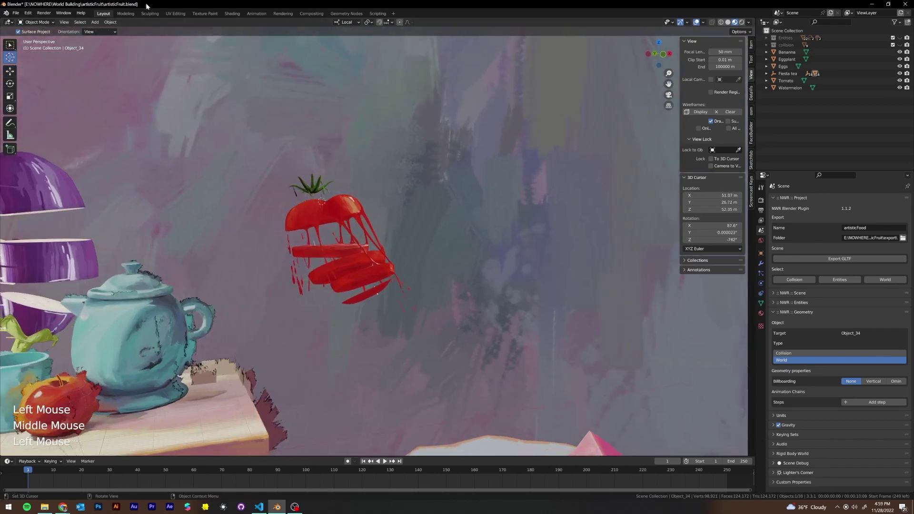
# Add a text object at the 3D cursor and scale it by a factor of 10.
pyautogui.click(95, 22)
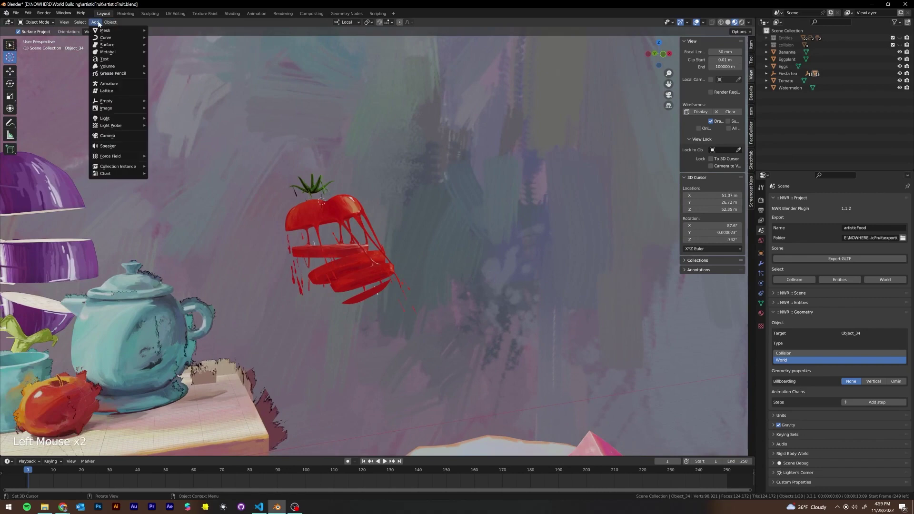
pyautogui.click(102, 58)
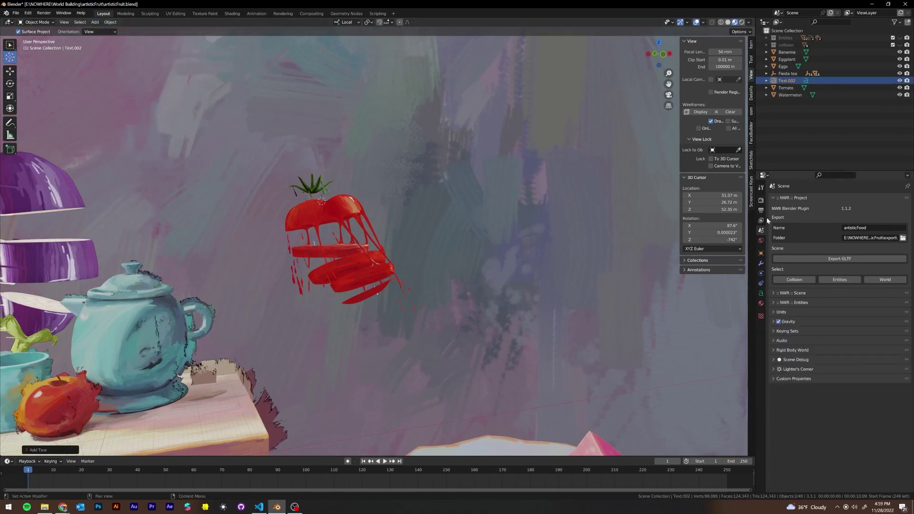
pyautogui.write('s')
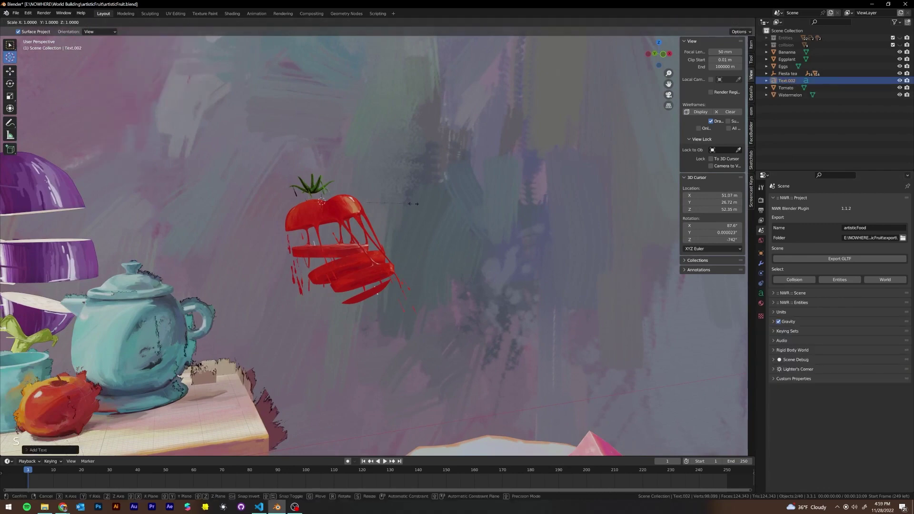
pyautogui.write('100')
pyautogui.press('BackSpace')
pyautogui.press('Return')
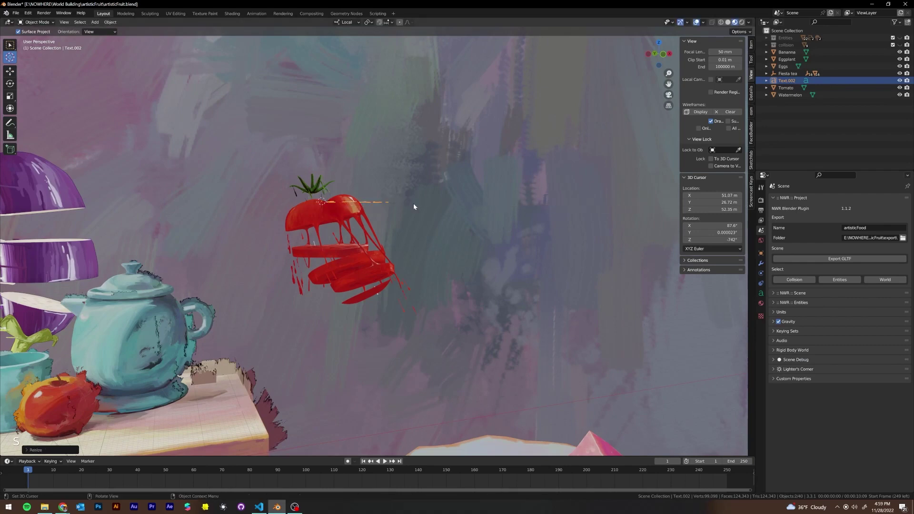
# Rotate the text object 90° about its local X axis so it stands upright.
pyautogui.press('r')
pyautogui.press('x')
pyautogui.press('x')
pyautogui.write('90')
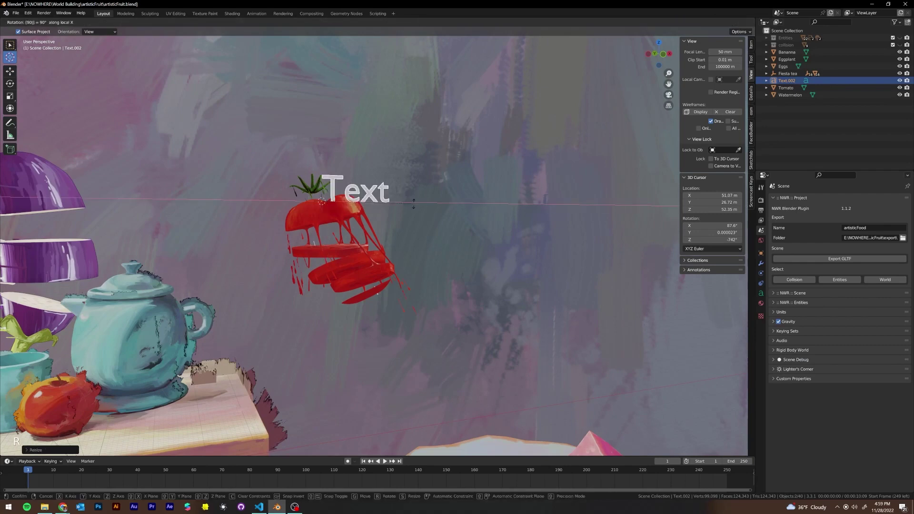
pyautogui.press('Return')
# Replace the text object's default wording with "Club Tomato" and return to Object Mode.
pyautogui.press('Tab')
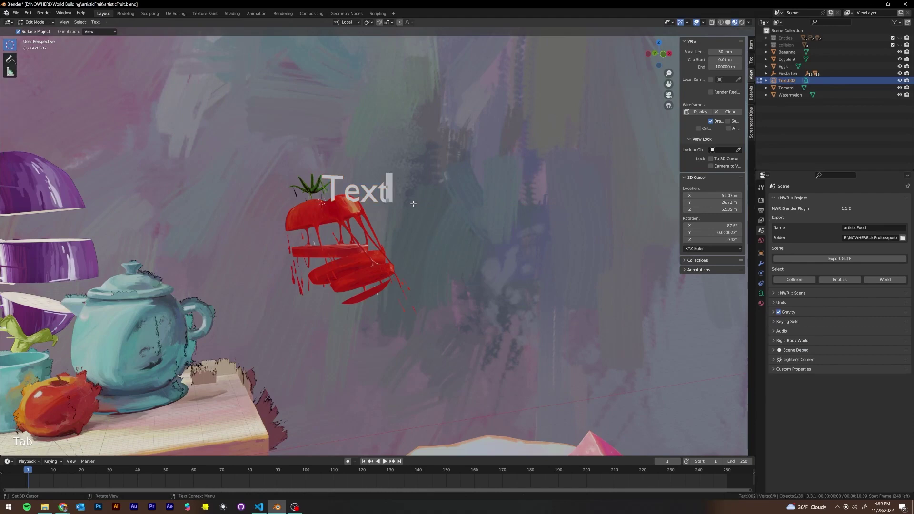
pyautogui.press('BackSpace')
pyautogui.press('BackSpace')
pyautogui.press('BackSpace')
pyautogui.press('BackSpace')
pyautogui.press('BackSpace')
pyautogui.write('Club')
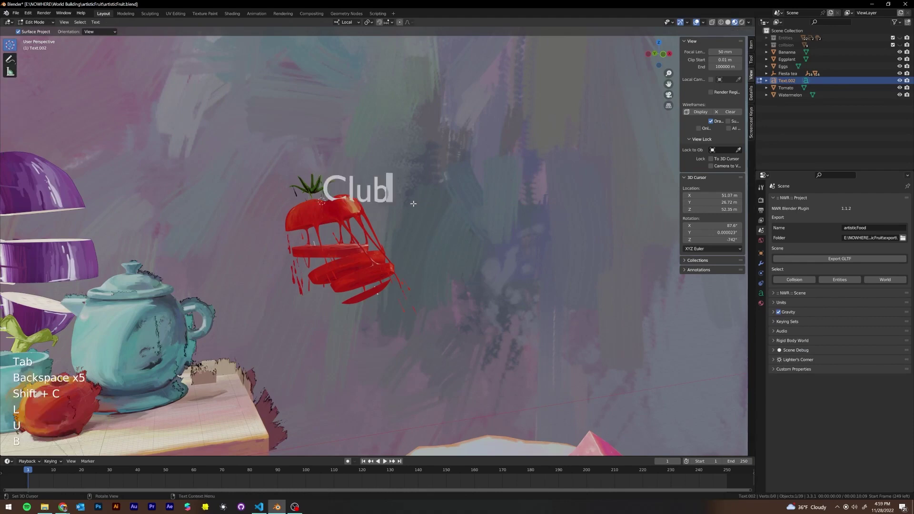
pyautogui.write(' Tomato')
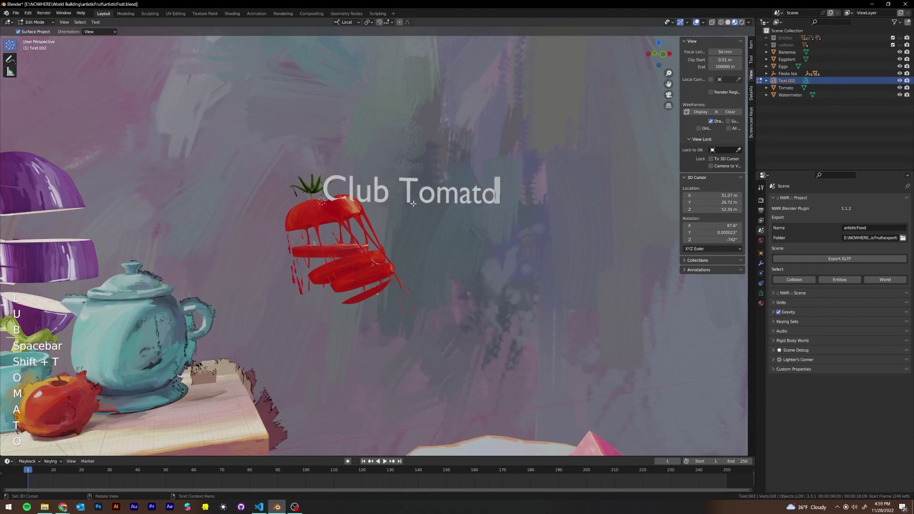
pyautogui.click(35, 22)
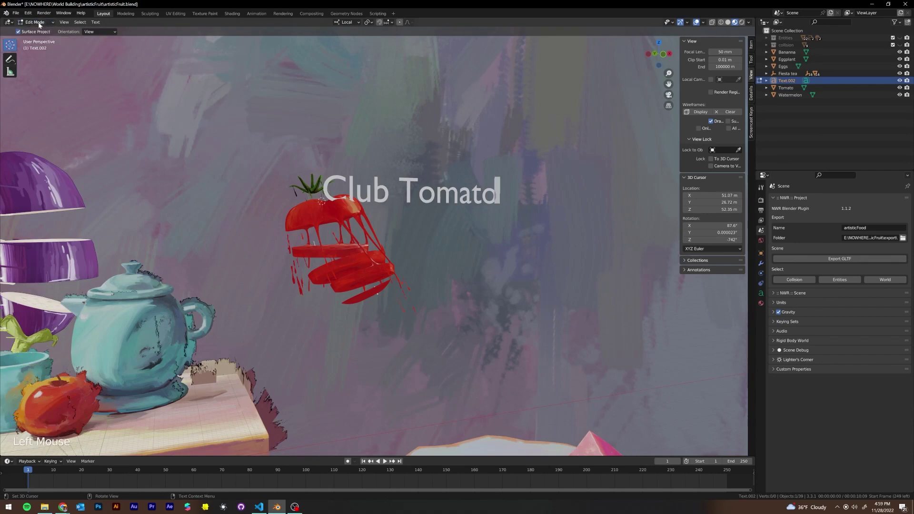
pyautogui.click(39, 30)
# Set both the horizontal and vertical paragraph alignment of the Club Tomato text to Center.
pyautogui.click(763, 294)
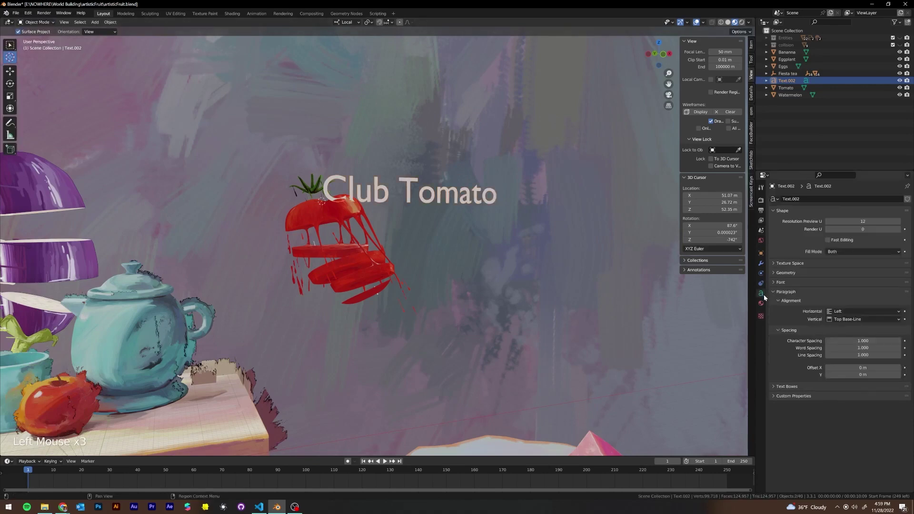
pyautogui.click(853, 312)
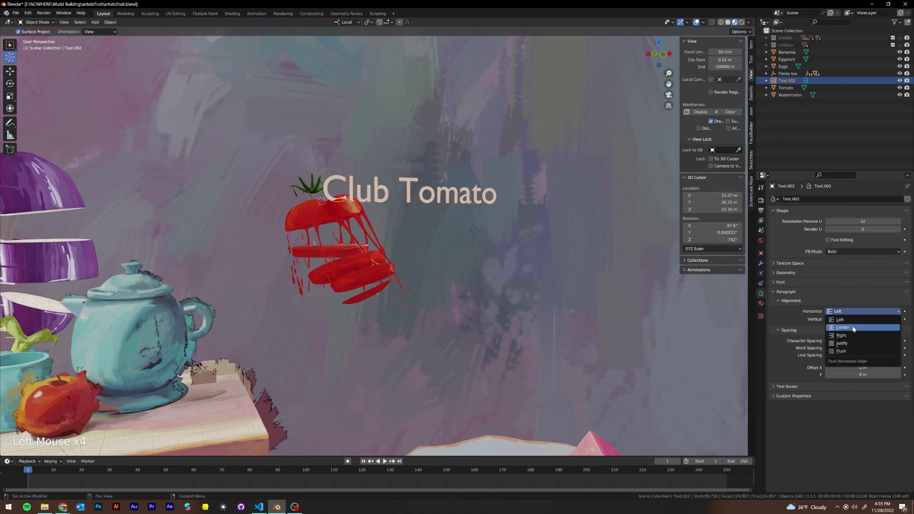
pyautogui.click(853, 320)
pyautogui.moveTo(853, 320); pyautogui.dragTo(849, 329)
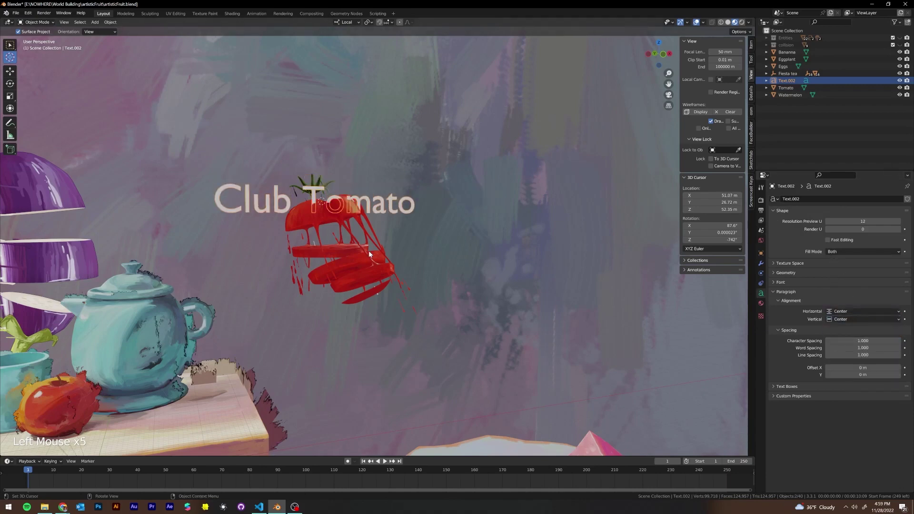
pyautogui.moveTo(349, 225)
pyautogui.mouseDown(button='middle')
pyautogui.moveTo(378, 222)
pyautogui.moveTo(345, 225)
pyautogui.mouseUp(button='middle')
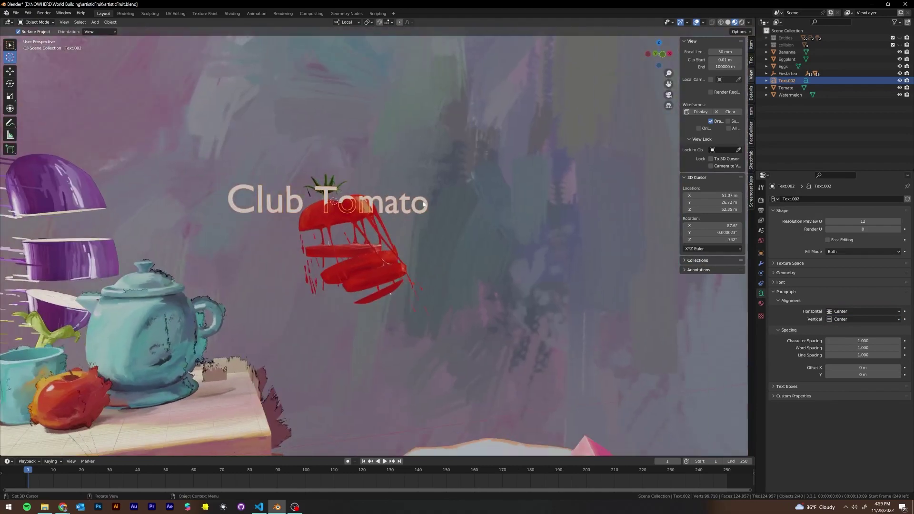
# Switch to the Move tool, select the tomato model and snap the 3D cursor to its origin.
pyautogui.click(358, 223)
pyautogui.click(10, 71)
pyautogui.click(350, 255)
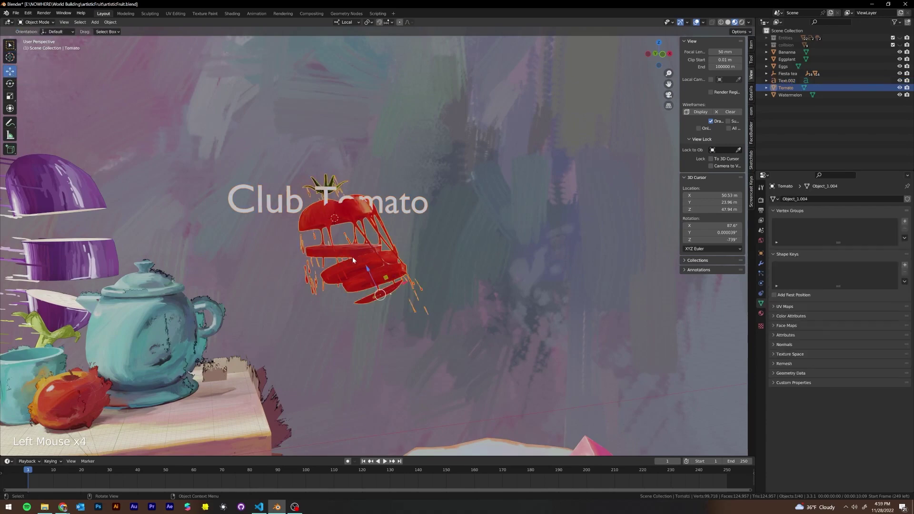
pyautogui.rightClick(352, 257)
pyautogui.moveTo(352, 257)
pyautogui.click(426, 289)
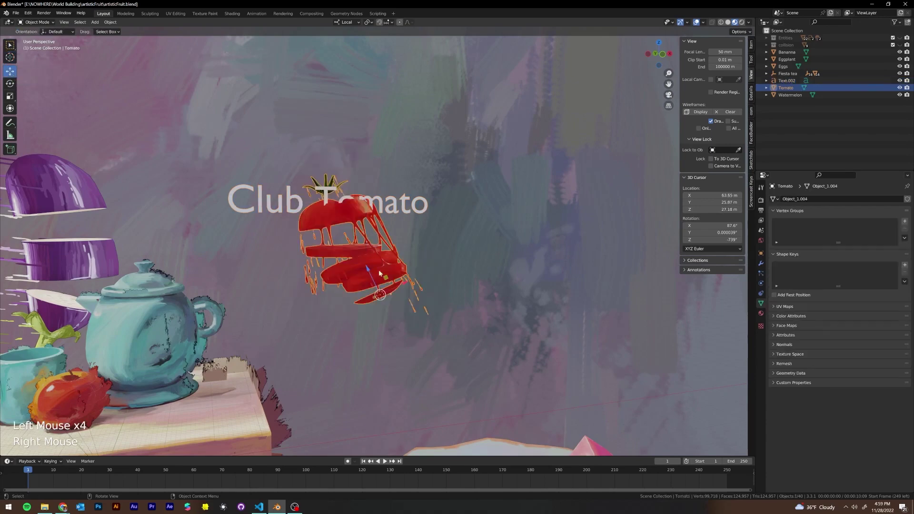
# Set the tomato's origin to its Center of Mass (Volume).
pyautogui.moveTo(383, 267); pyautogui.dragTo(428, 235, button='middle')
pyautogui.scroll(-1, 381, 277)
pyautogui.click(405, 235)
pyautogui.rightClick(404, 235)
pyautogui.moveTo(404, 235)
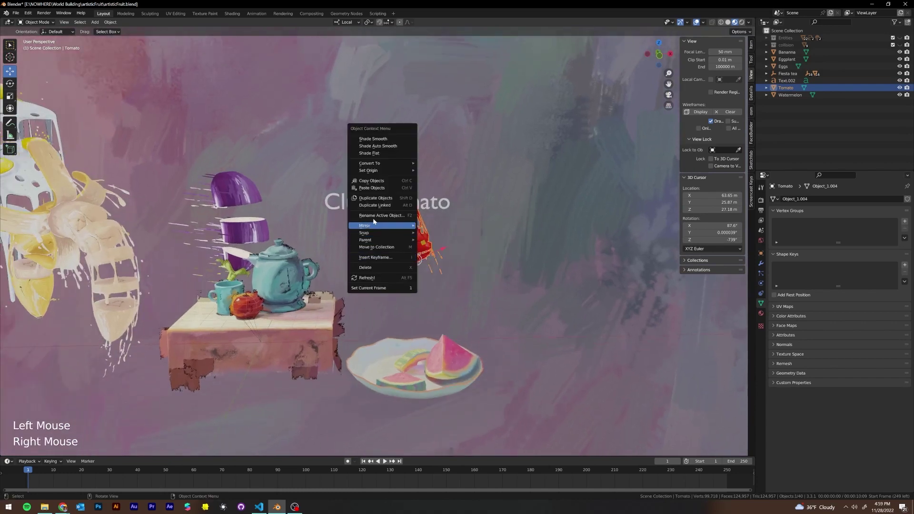
pyautogui.moveTo(394, 174)
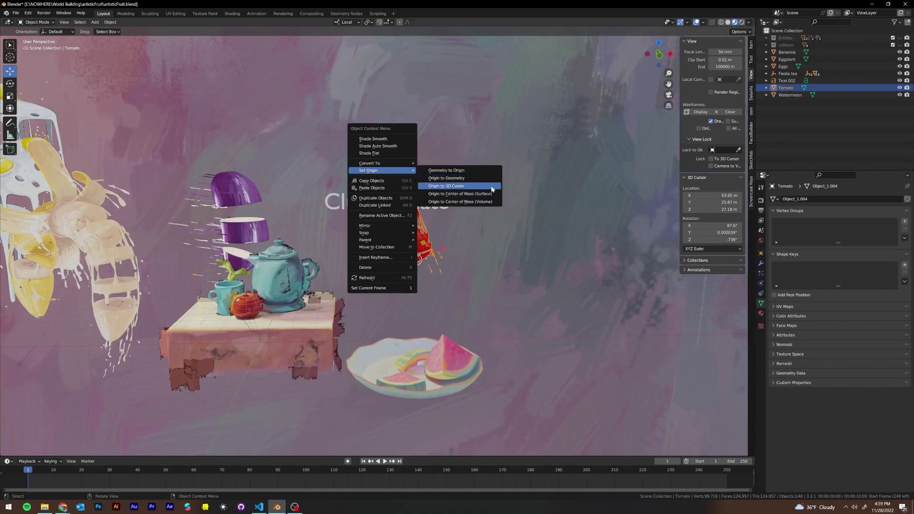
pyautogui.click(496, 202)
# Snap the 3D cursor to the selected tomato's new origin.
pyautogui.scroll(1, 389, 231)
pyautogui.moveTo(390, 231); pyautogui.dragTo(302, 203, button='middle')
pyautogui.rightClick(302, 202)
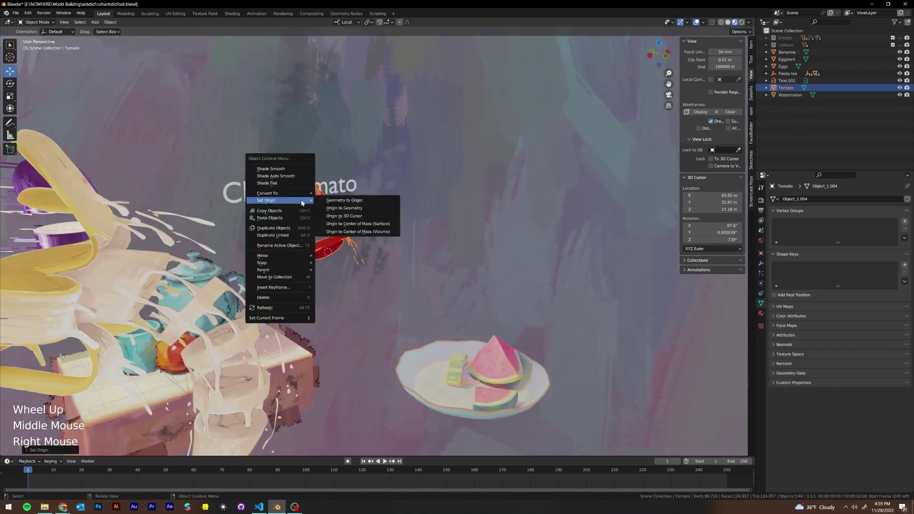
pyautogui.moveTo(304, 263)
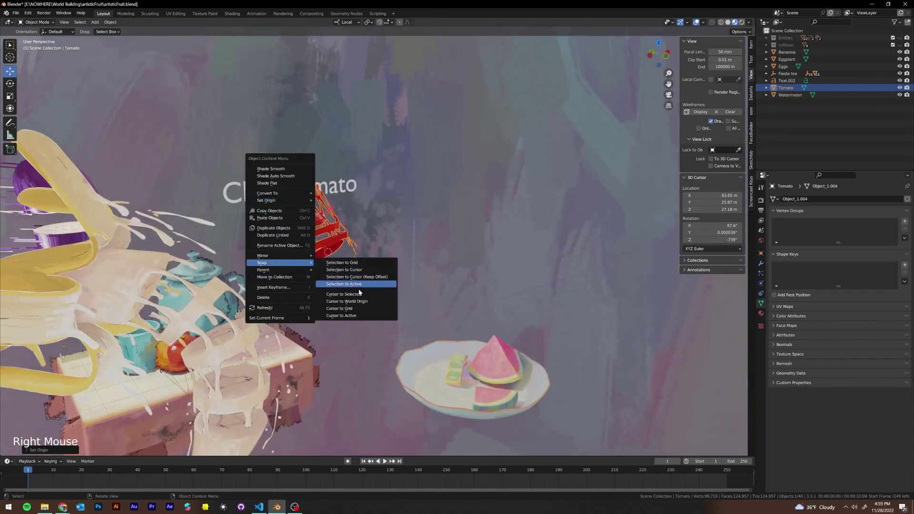
pyautogui.click(339, 294)
# Snap the Club Tomato text to the 3D cursor at the tomato's centre and frame it in the view.
pyautogui.click(328, 186)
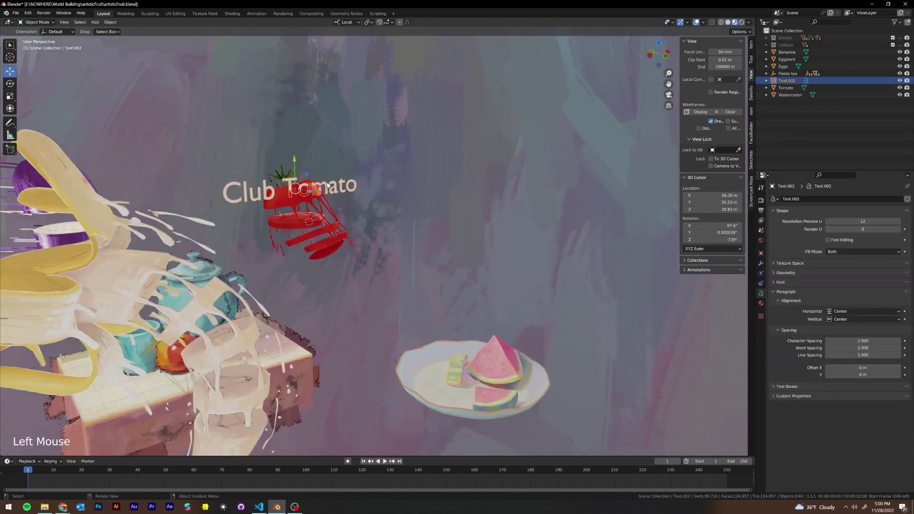
pyautogui.rightClick(319, 214)
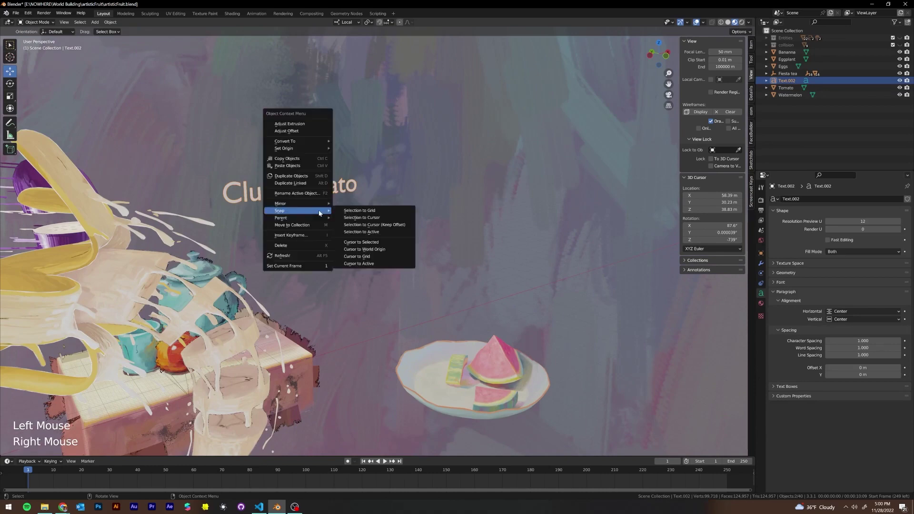
pyautogui.click(386, 218)
pyautogui.moveTo(385, 219); pyautogui.dragTo(352, 234, button='middle')
pyautogui.press('KP_Decimal')
pyautogui.scroll(-2, 333, 201)
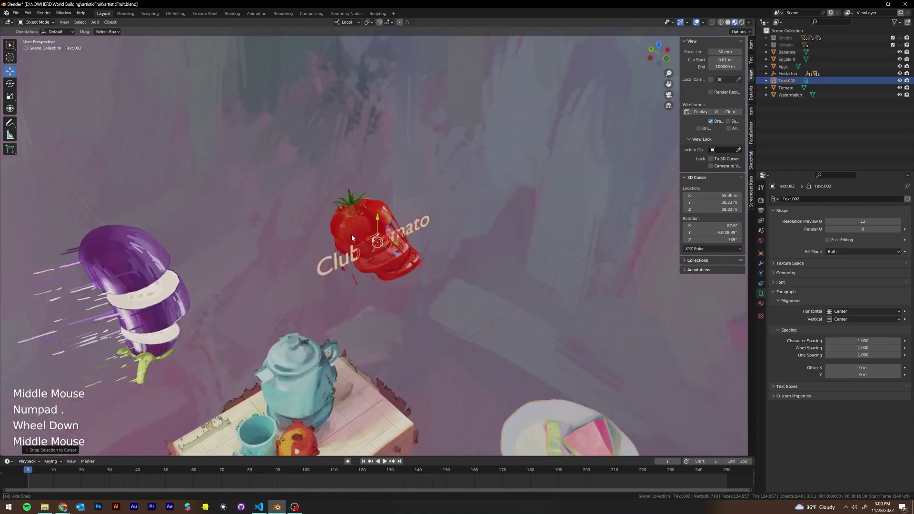
# Raise the Club Tomato text about 27 m along its local Y axis and centre it above the tomato.
pyautogui.moveTo(378, 221); pyautogui.dragTo(394, 142)
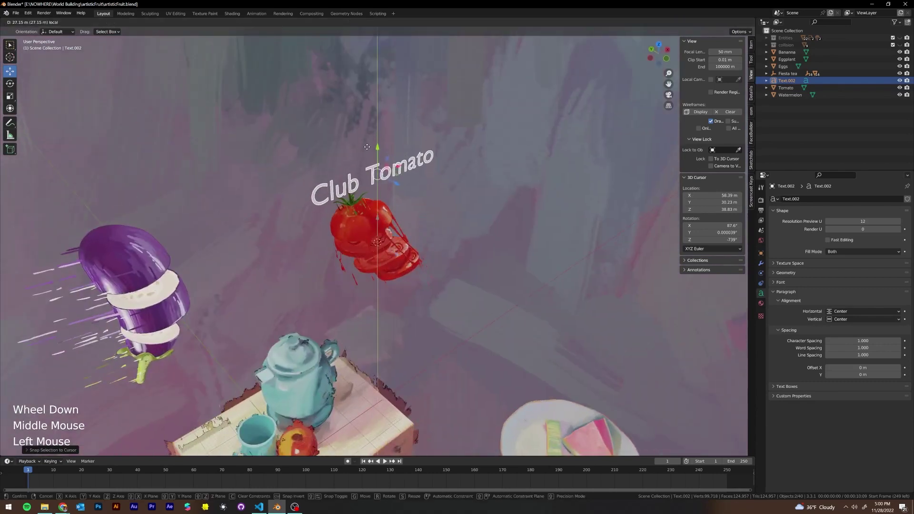
pyautogui.moveTo(394, 143); pyautogui.dragTo(381, 142, button='middle')
pyautogui.moveTo(381, 141); pyautogui.dragTo(377, 143)
pyautogui.moveTo(377, 143); pyautogui.dragTo(453, 159, button='middle')
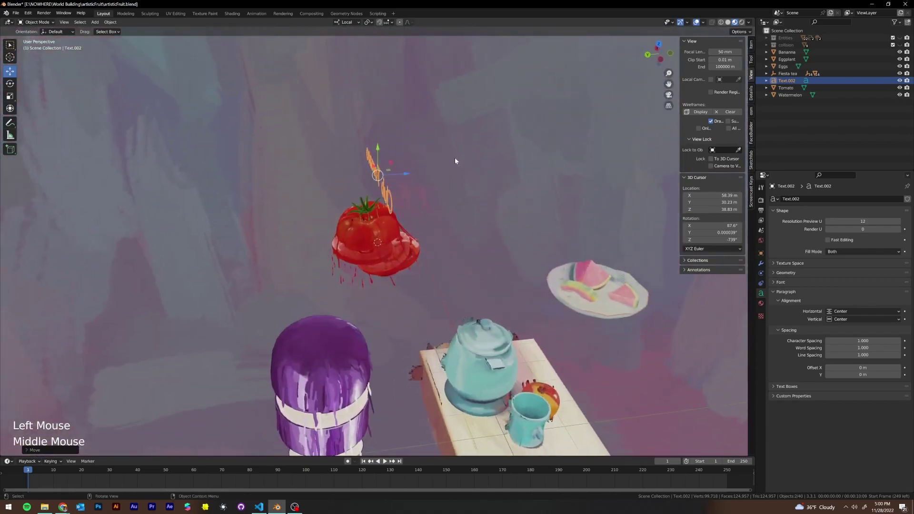
pyautogui.moveTo(388, 175); pyautogui.dragTo(405, 196)
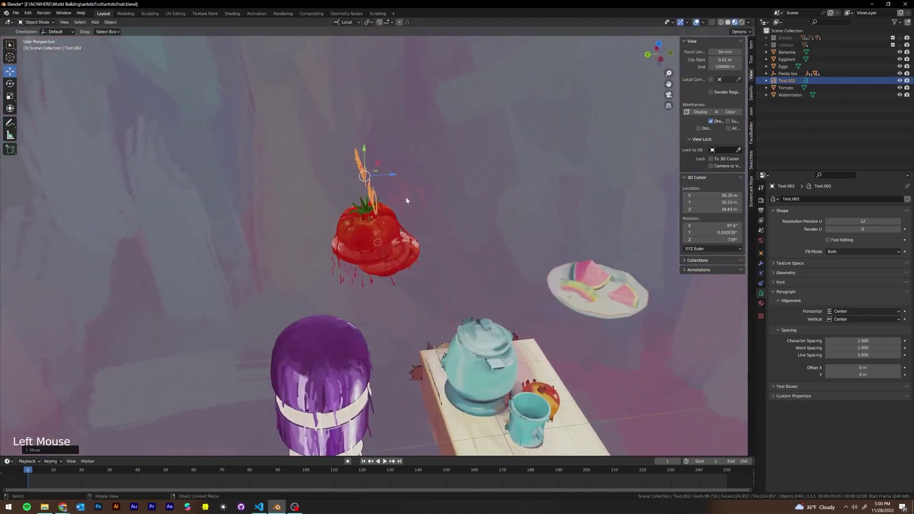
pyautogui.moveTo(406, 197); pyautogui.dragTo(402, 171, button='middle')
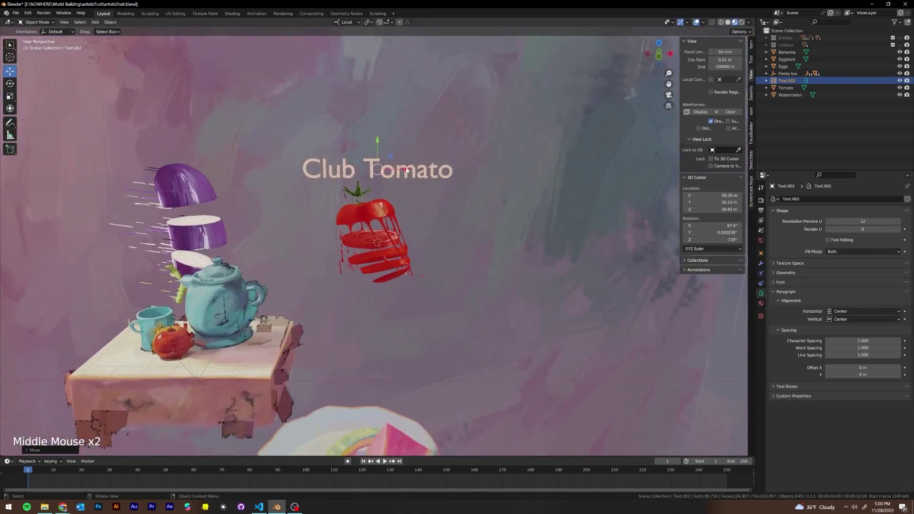
pyautogui.moveTo(402, 171); pyautogui.dragTo(388, 170)
pyautogui.moveTo(388, 170)
pyautogui.mouseDown(button='middle')
pyautogui.moveTo(414, 168)
pyautogui.moveTo(383, 175)
pyautogui.mouseUp(button='middle')
# Scale the Club Tomato text down to roughly the tomato's width and lower it slightly toward the stem.
pyautogui.press('s')
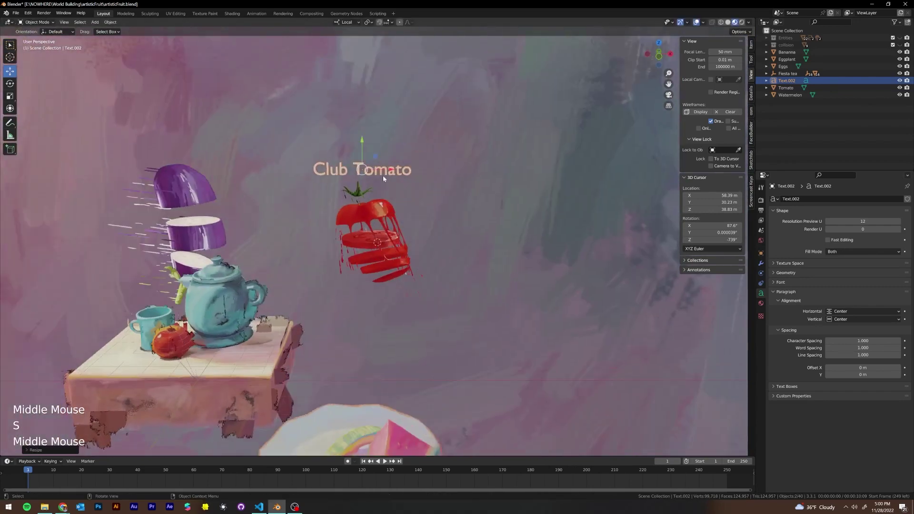
pyautogui.moveTo(362, 143); pyautogui.dragTo(361, 146)
pyautogui.press('s')
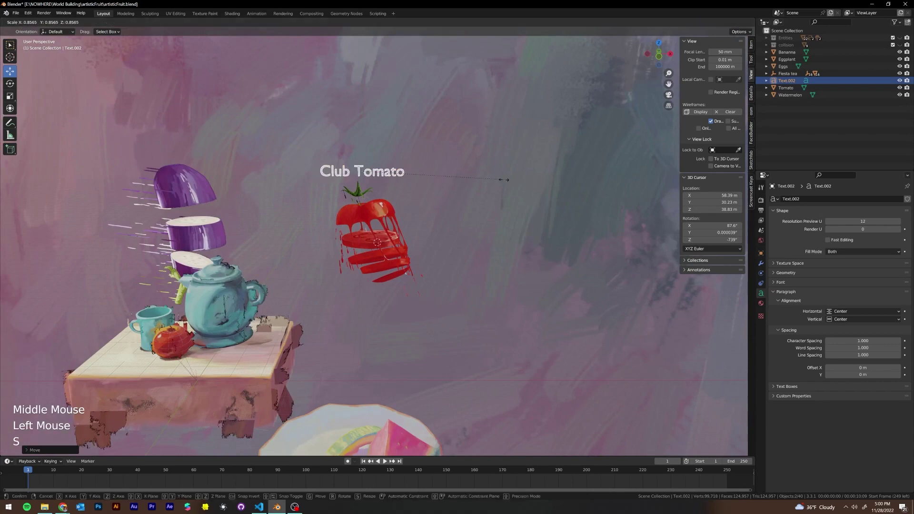
pyautogui.moveTo(439, 172); pyautogui.dragTo(462, 196, button='middle')
pyautogui.scroll(3, 389, 167)
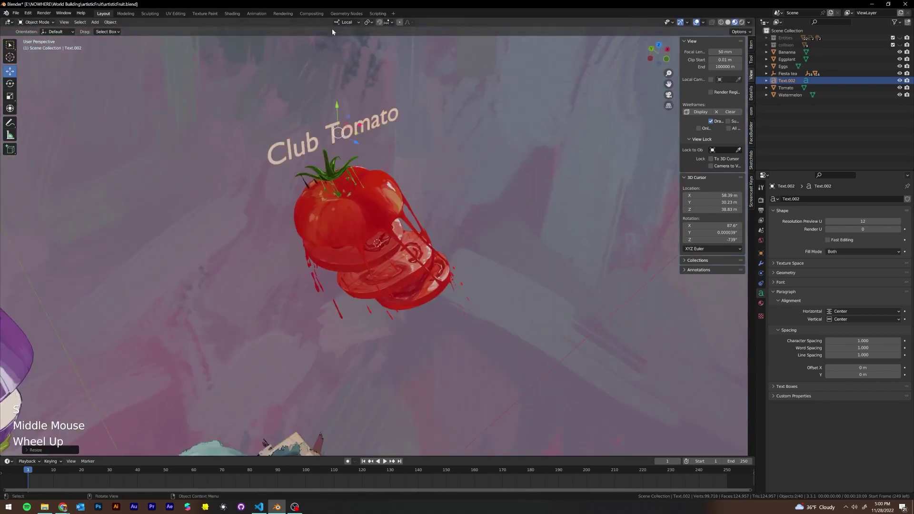
pyautogui.click(353, 24)
pyautogui.click(353, 24)
pyautogui.click(352, 24)
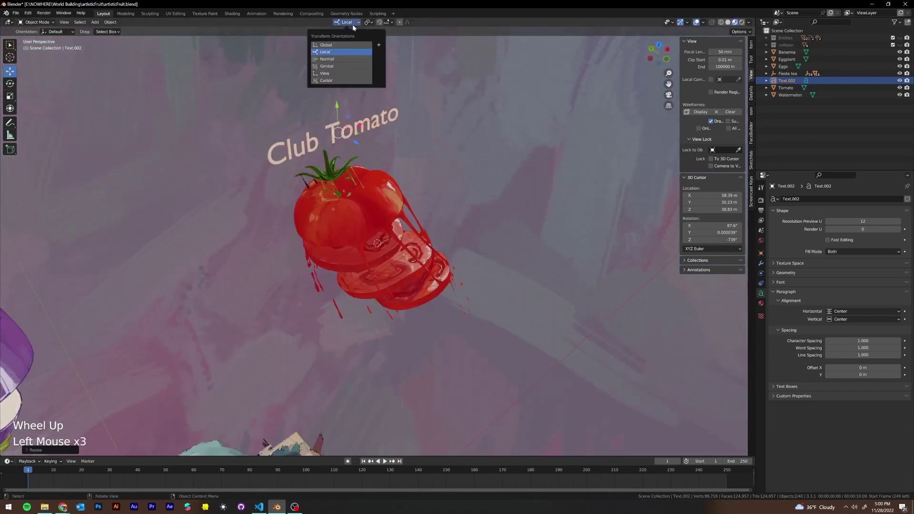
pyautogui.moveTo(581, 65); pyautogui.dragTo(345, 115, button='middle')
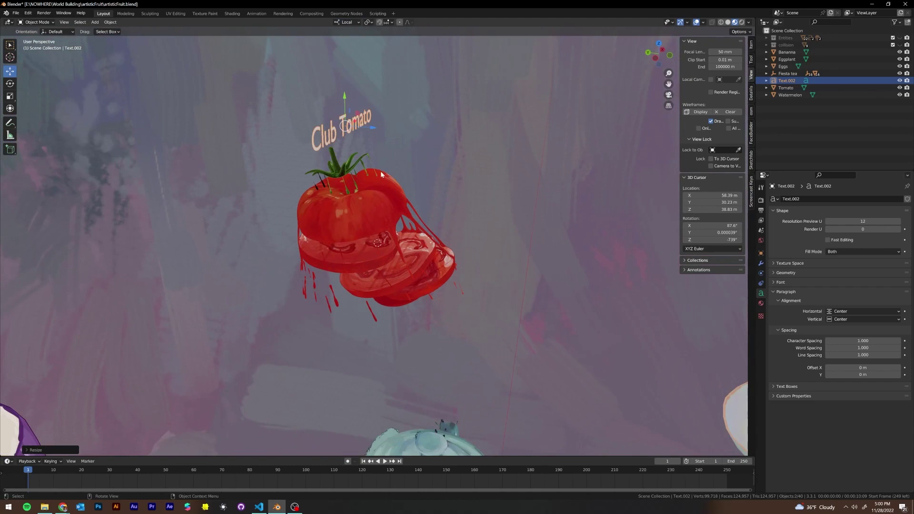
pyautogui.press('Tab')
pyautogui.press('Tab')
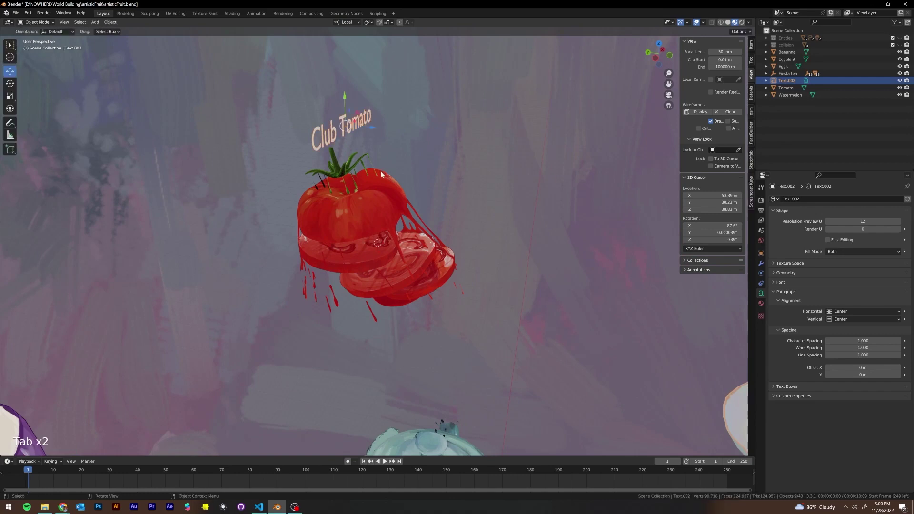
# Convert the Club Tomato text object to a mesh.
pyautogui.rightClick(398, 133)
pyautogui.rightClick(388, 105)
pyautogui.moveTo(386, 44)
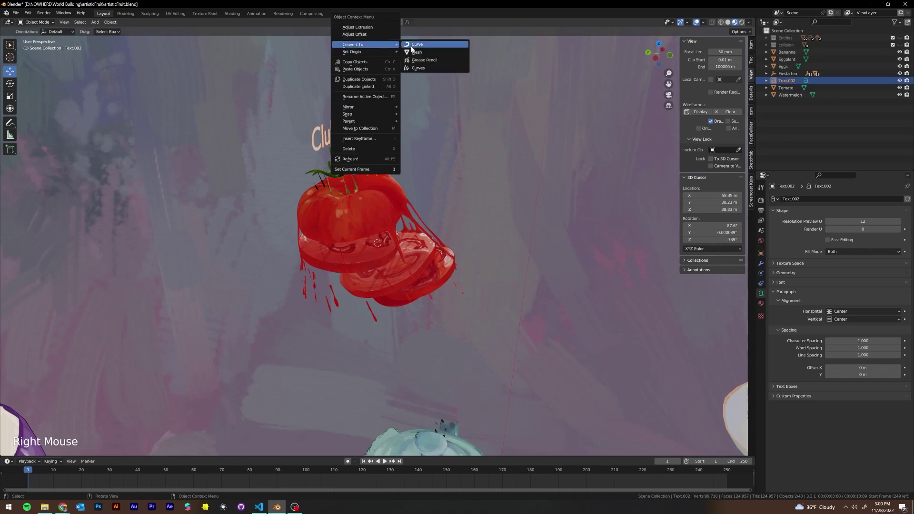
pyautogui.click(413, 52)
# Rotate all of the text mesh's geometry 90 degrees about its local X axis in Edit Mode.
pyautogui.press('Tab')
pyautogui.scroll(2, 381, 199)
pyautogui.moveTo(381, 200); pyautogui.dragTo(431, 120, button='middle')
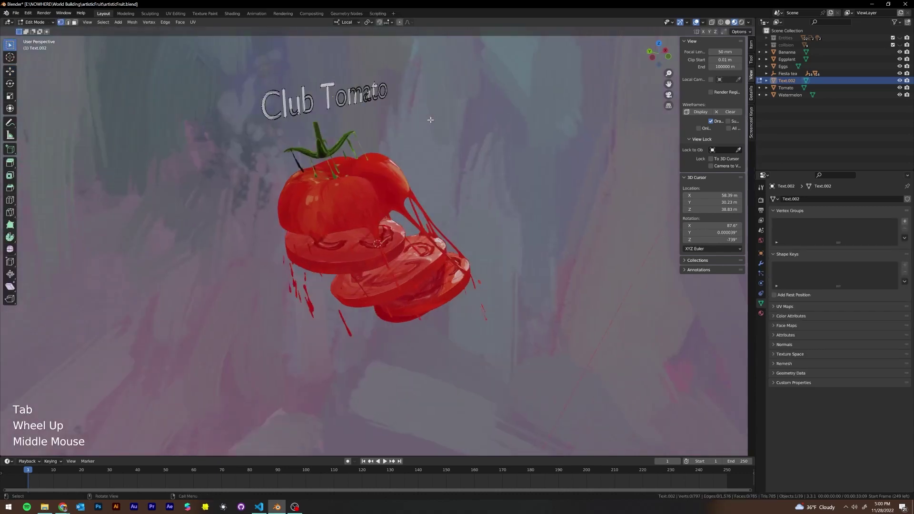
pyautogui.press('a')
pyautogui.press('t')
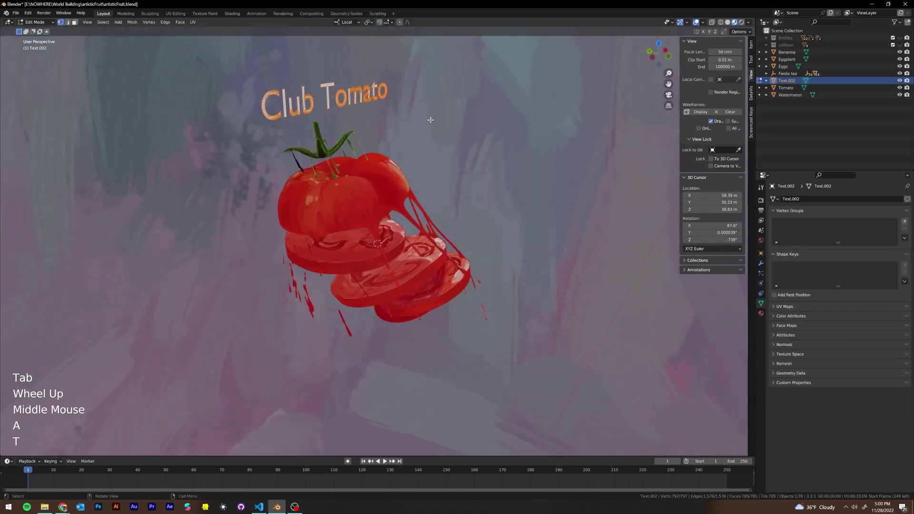
pyautogui.press('r')
pyautogui.press('x')
pyautogui.press('x')
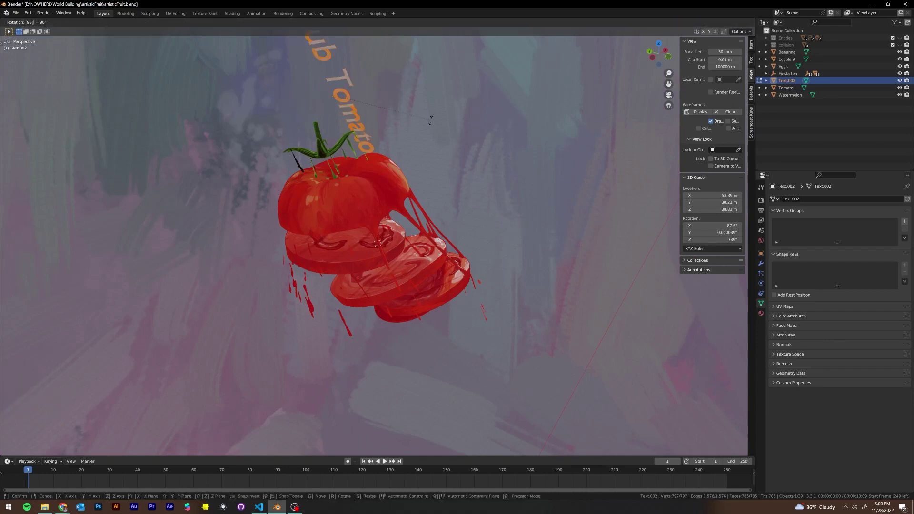
pyautogui.write('90')
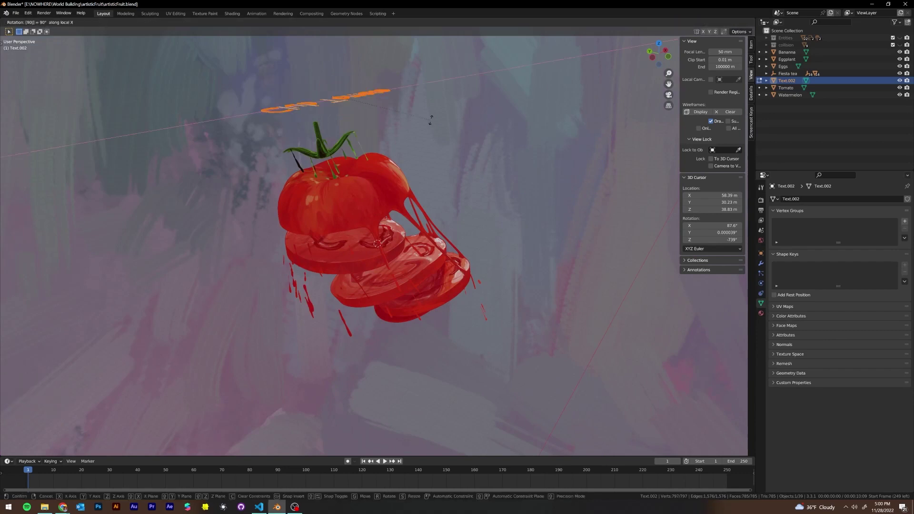
pyautogui.press('Return')
pyautogui.moveTo(445, 106); pyautogui.dragTo(397, 125, button='middle')
pyautogui.press('Tab')
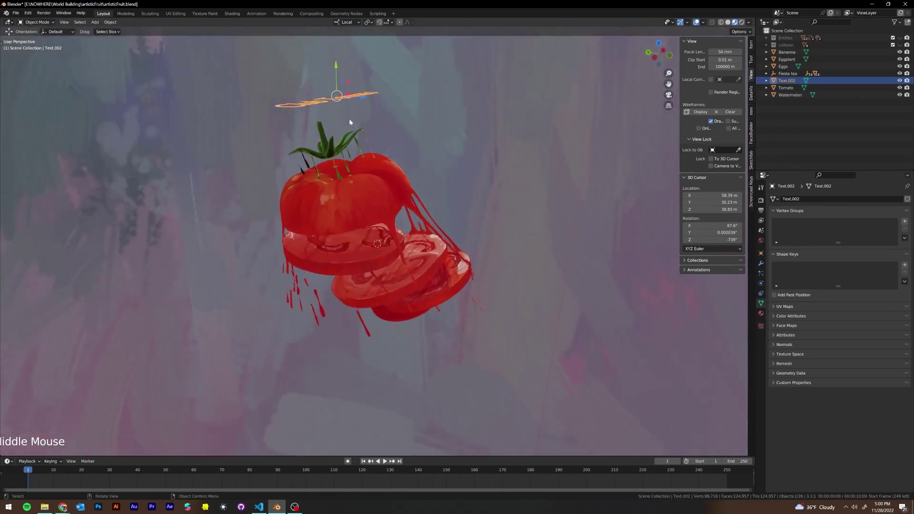
# Rotate the text mesh's geometry once more about its local X axis, then return to Object Mode.
pyautogui.press('Tab')
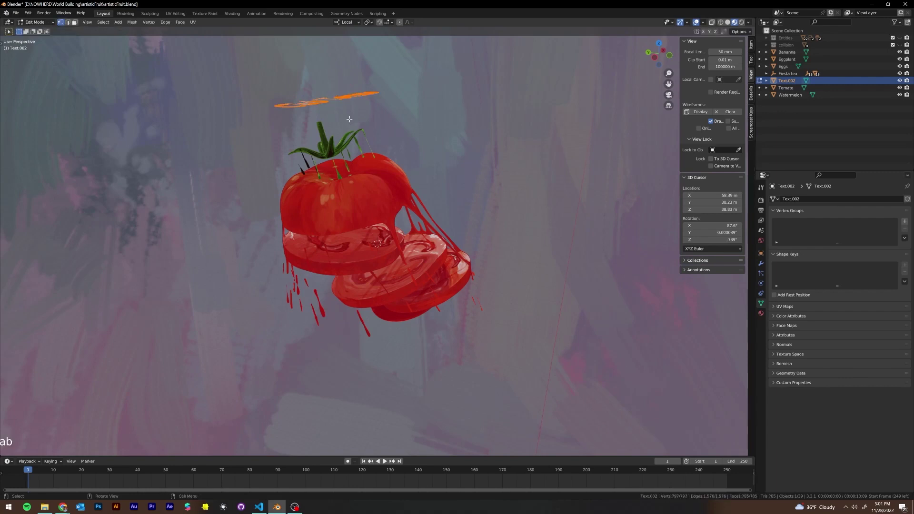
pyautogui.press('r')
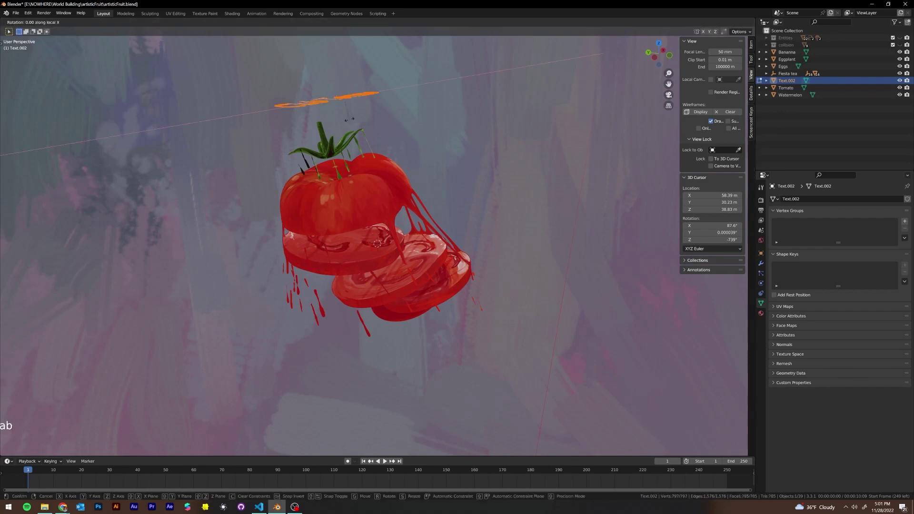
pyautogui.click(350, 119)
pyautogui.press('Tab')
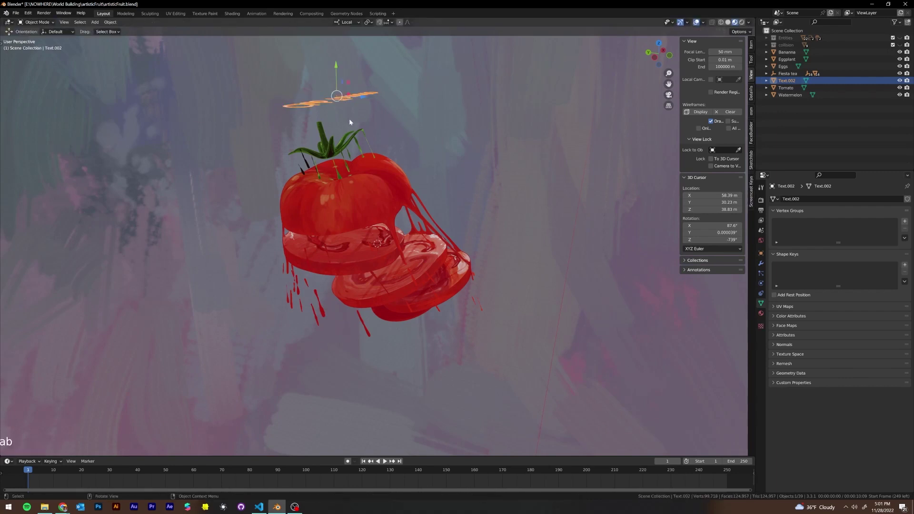
# Rotate the whole text object 90 degrees about its local X axis so the lettering stands upright with local Z up.
pyautogui.moveTo(339, 95); pyautogui.dragTo(384, 114, button='middle')
pyautogui.press('r')
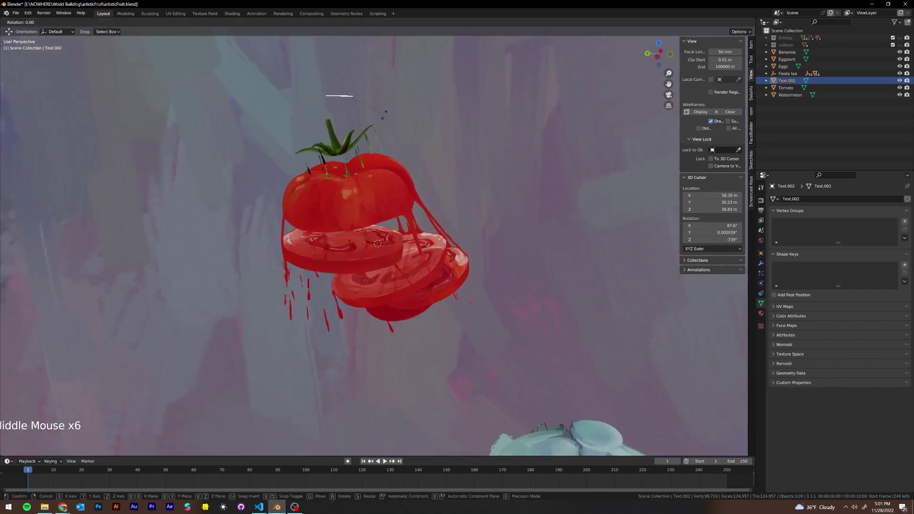
pyautogui.press('z')
pyautogui.press('z')
pyautogui.write('90')
pyautogui.press('x')
pyautogui.press('x')
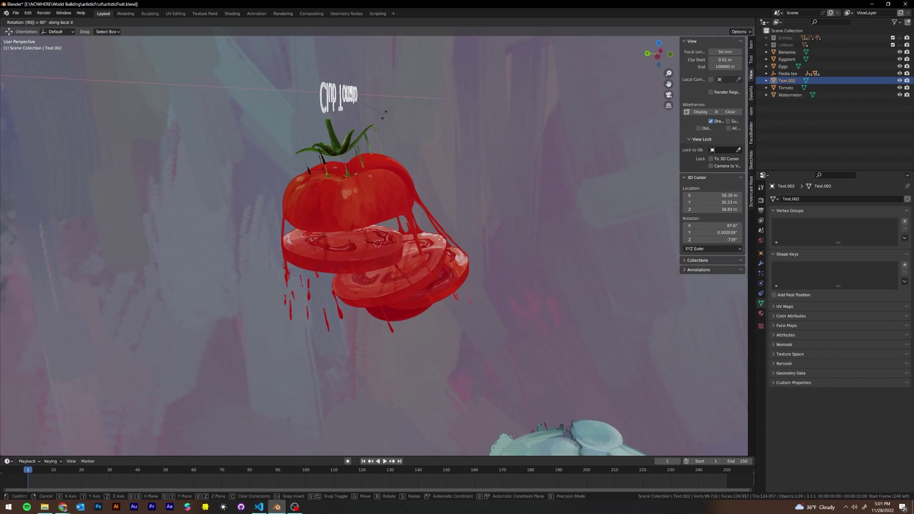
pyautogui.press('Return')
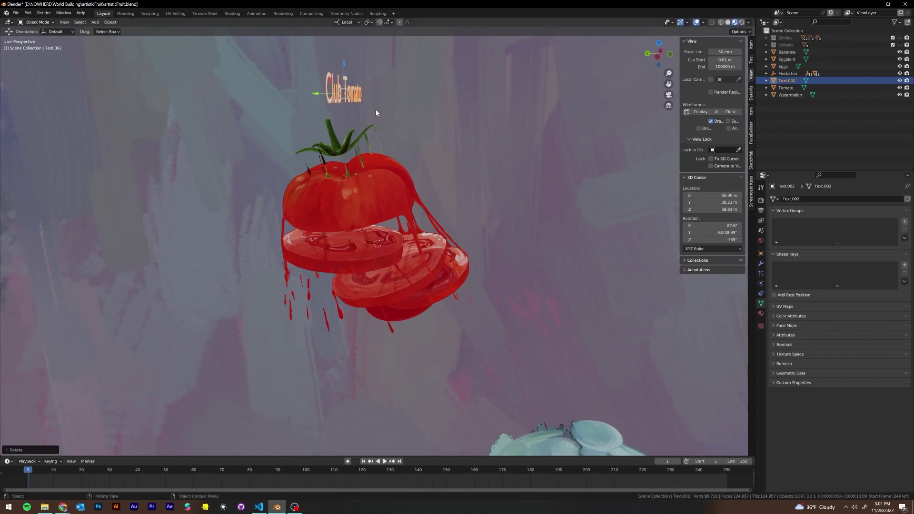
# Assign the existing shadeless material to the Club Tomato text and make it a single-user copy.
pyautogui.moveTo(376, 112); pyautogui.dragTo(343, 121, button='middle')
pyautogui.scroll(-2, 481, 187)
pyautogui.scroll(3, 391, 143)
pyautogui.scroll(-2, 371, 128)
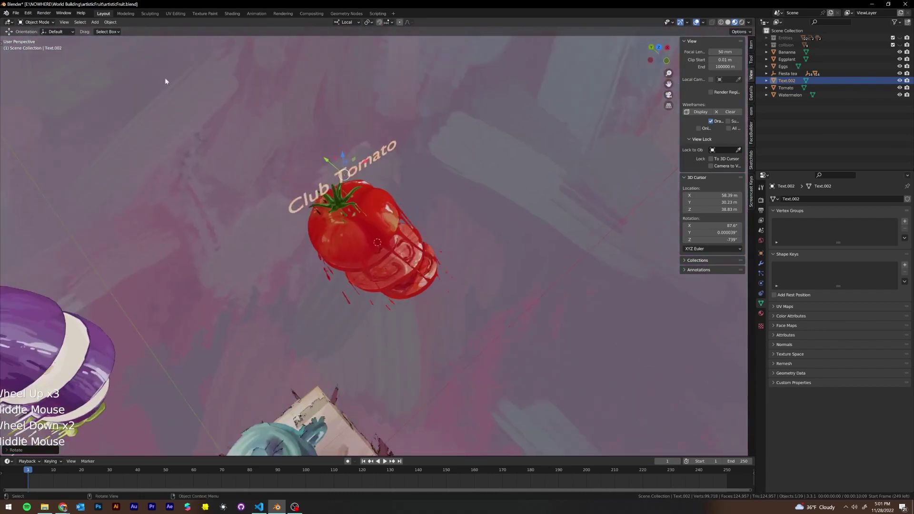
pyautogui.moveTo(343, 162); pyautogui.dragTo(334, 182, button='middle')
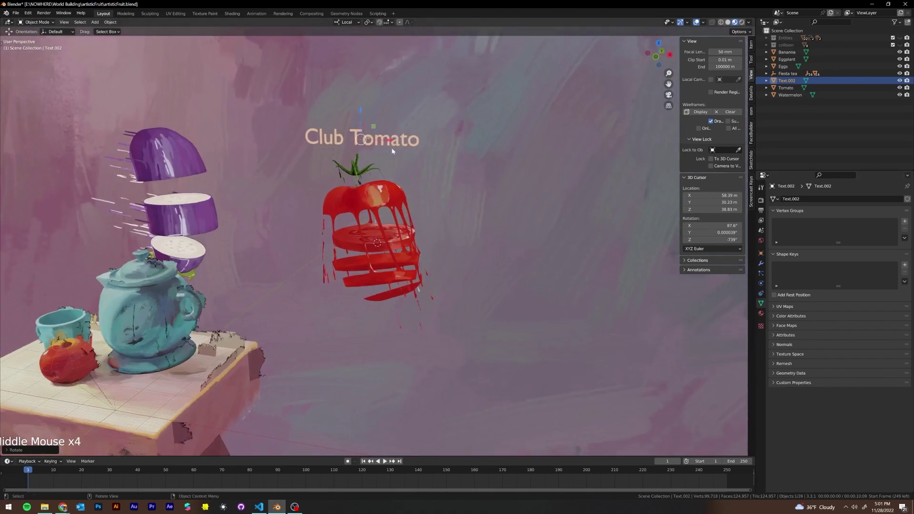
pyautogui.click(761, 314)
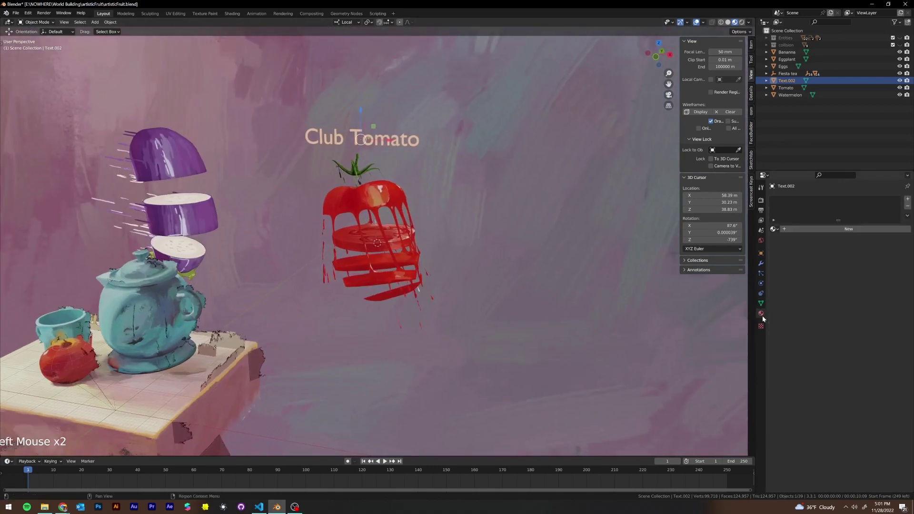
pyautogui.click(774, 229)
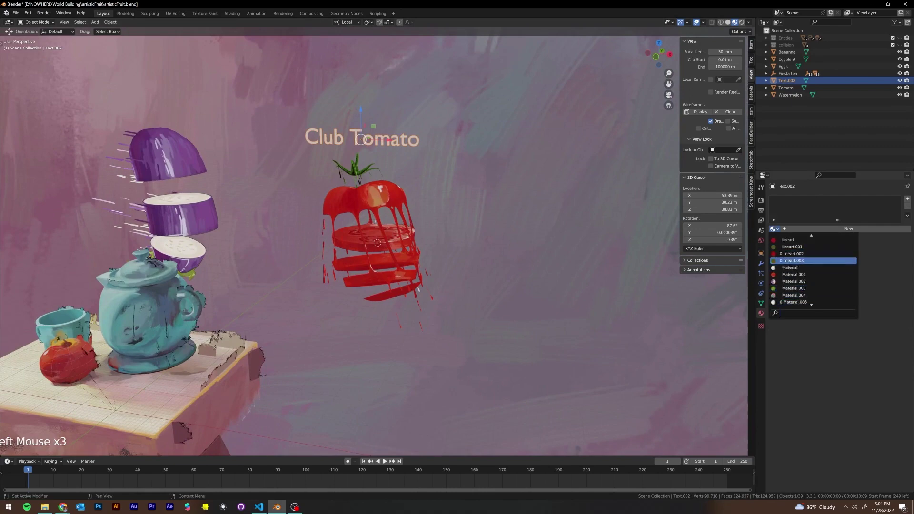
pyautogui.scroll(6, 811, 266)
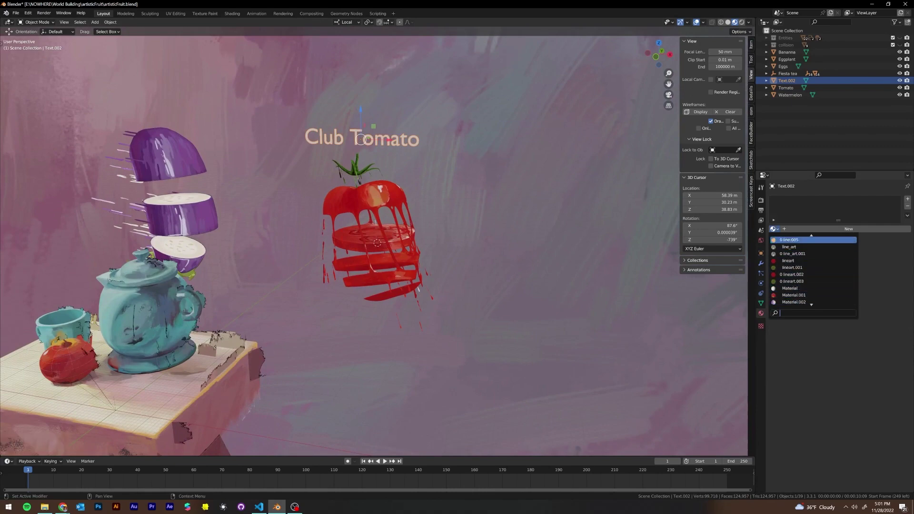
pyautogui.scroll(-10, 811, 281)
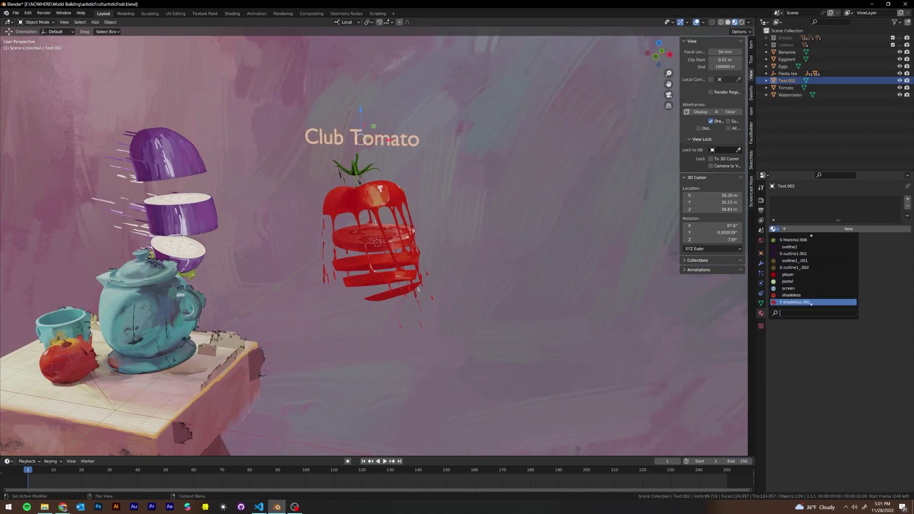
pyautogui.scroll(-5, 811, 303)
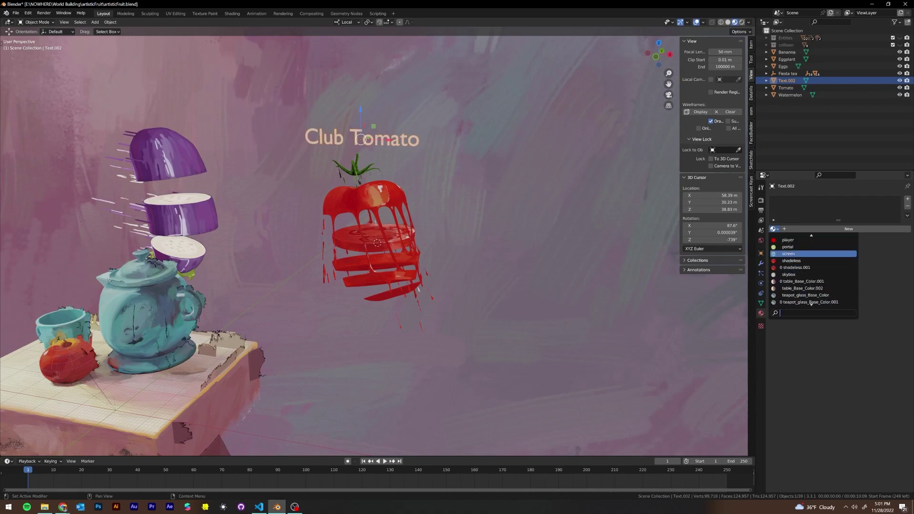
pyautogui.click(807, 260)
pyautogui.moveTo(393, 148); pyautogui.dragTo(486, 216, button='middle')
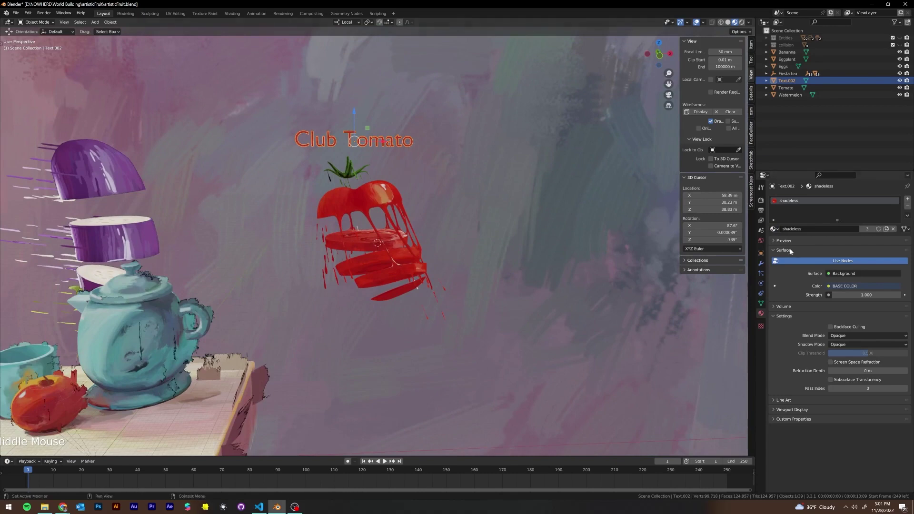
pyautogui.click(863, 229)
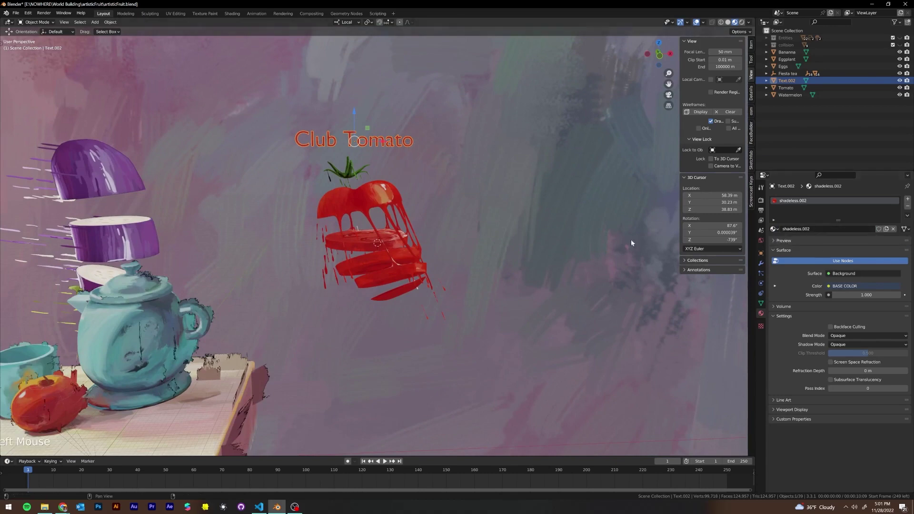
# In the Shading workspace, replace the text material's Background shader with a Principled BSDF and space out the nodes.
pyautogui.click(233, 13)
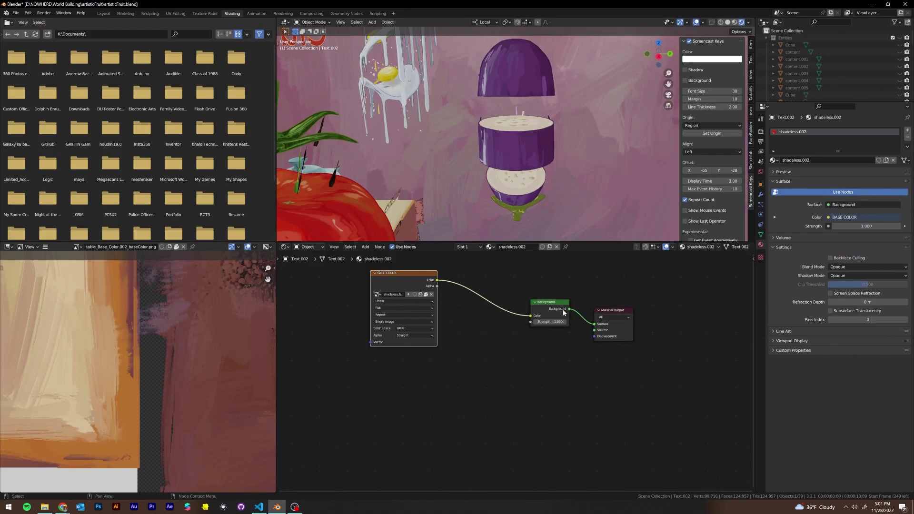
pyautogui.moveTo(564, 313); pyautogui.dragTo(511, 302)
pyautogui.moveTo(613, 313); pyautogui.dragTo(606, 368, button='middle')
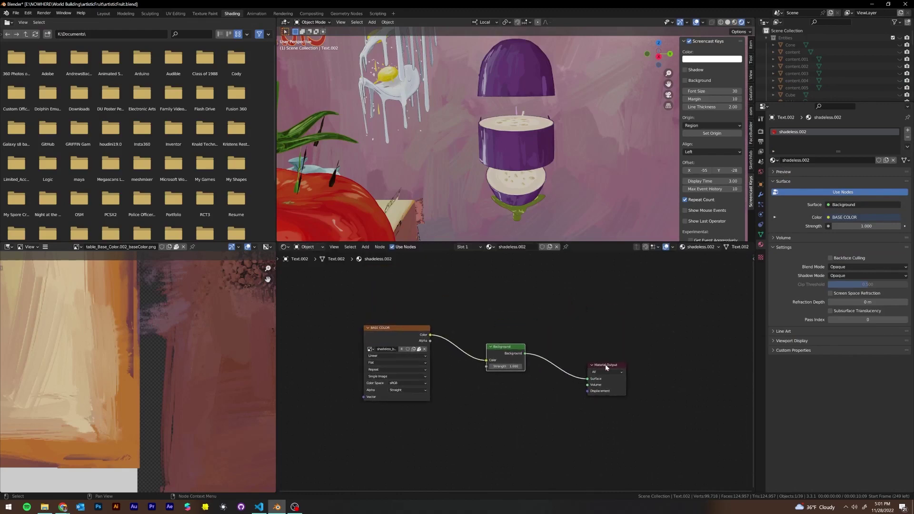
pyautogui.moveTo(607, 367); pyautogui.dragTo(597, 359)
pyautogui.click(848, 205)
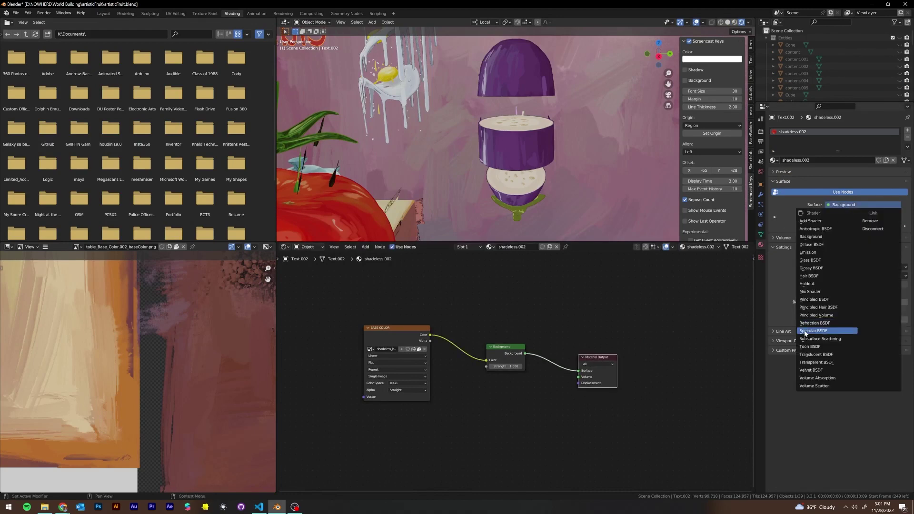
pyautogui.click(833, 301)
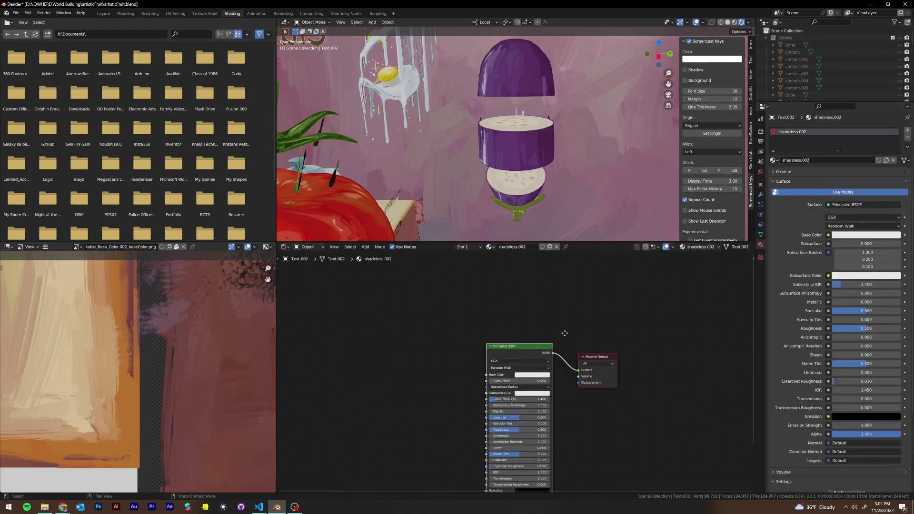
# Change the Club Tomato text material's surface shader to Principled BSDF and frame its nodes.
pyautogui.moveTo(565, 334); pyautogui.dragTo(566, 314, button='middle')
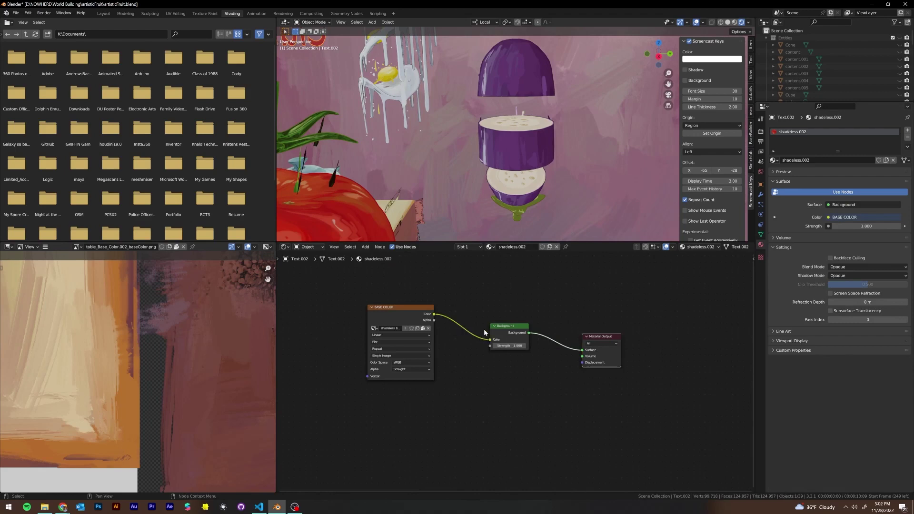
pyautogui.click(863, 203)
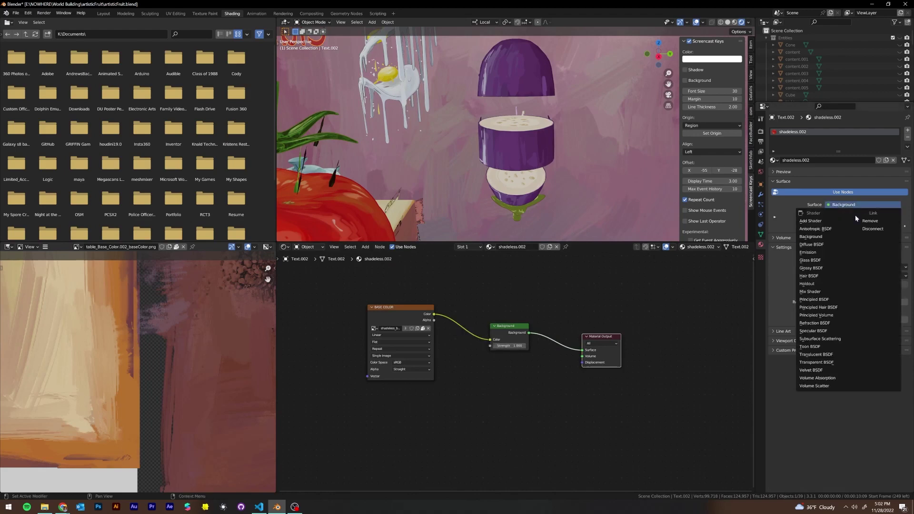
pyautogui.click(834, 303)
pyautogui.press('Home')
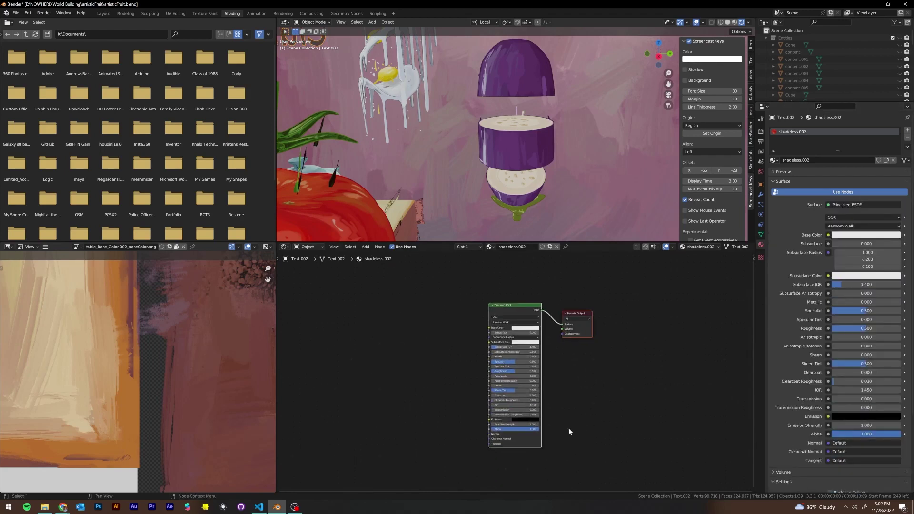
# Set the Principled BSDF's emission color to a bright red, hex FF0006, and check it on the Club Tomato text.
pyautogui.click(519, 422)
pyautogui.moveTo(549, 388); pyautogui.dragTo(549, 358)
pyautogui.click(545, 372)
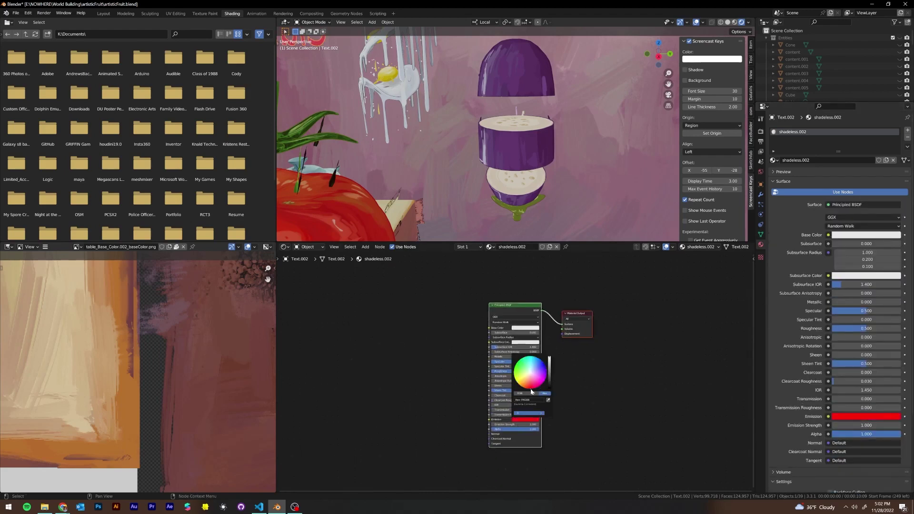
pyautogui.moveTo(501, 151)
pyautogui.mouseDown(button='middle')
pyautogui.moveTo(446, 154)
pyautogui.moveTo(580, 166)
pyautogui.moveTo(507, 152)
pyautogui.mouseUp(button='middle')
pyautogui.scroll(4, 506, 151)
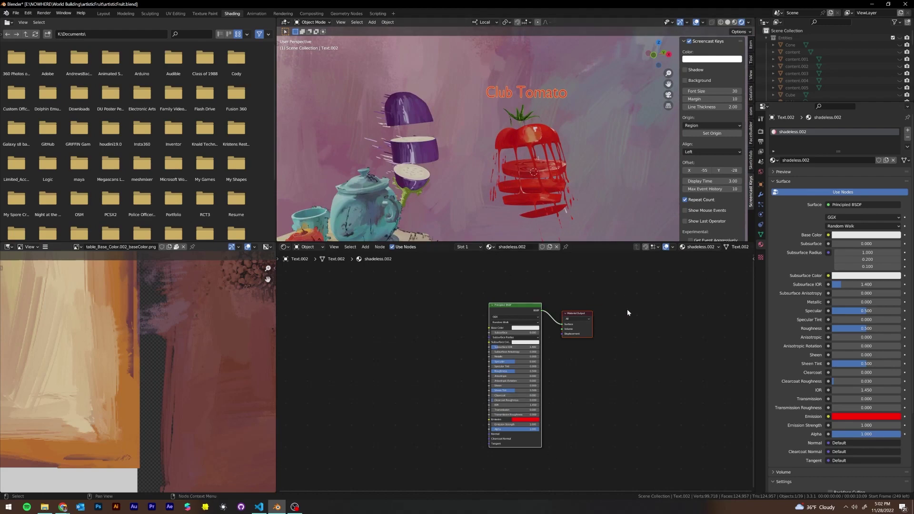
# Rename the Club Tomato text's material as redEmssision.
pyautogui.moveTo(607, 358); pyautogui.dragTo(577, 370, button='middle')
pyautogui.moveTo(506, 323); pyautogui.dragTo(486, 316, button='middle')
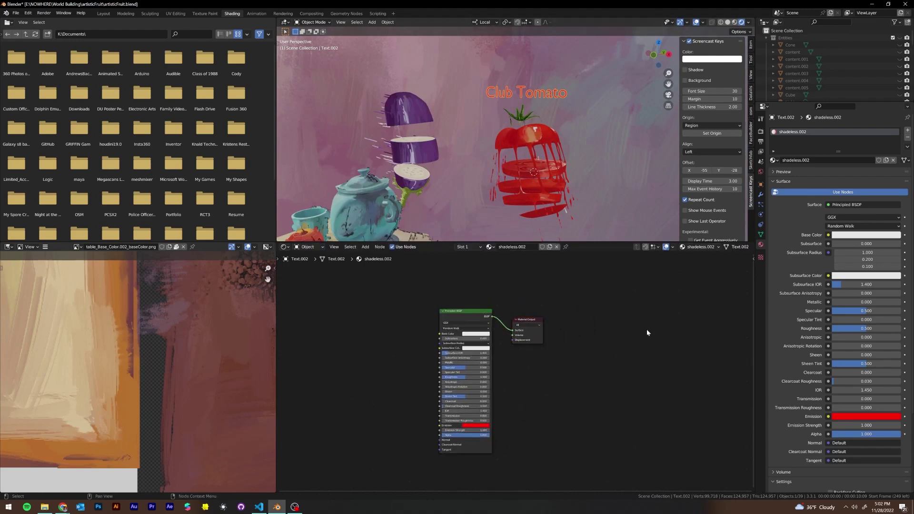
pyautogui.scroll(2, 563, 341)
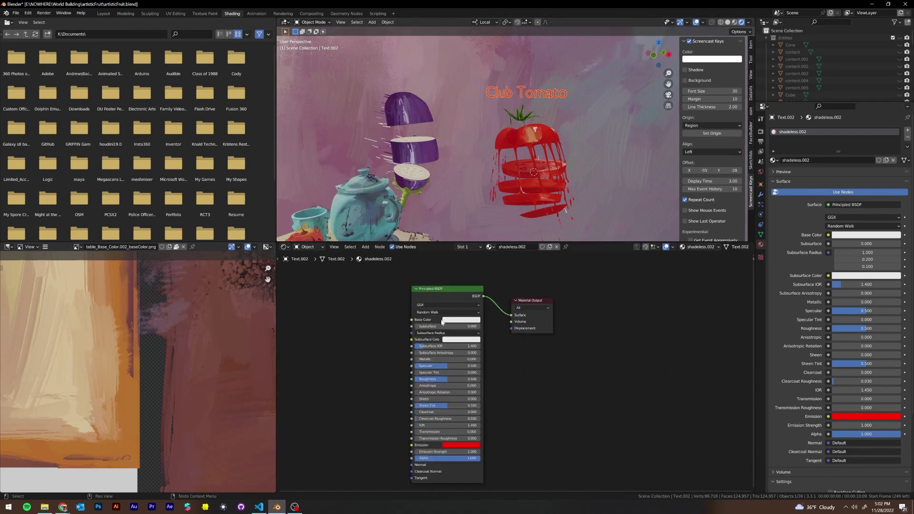
pyautogui.doubleClick(795, 134)
pyautogui.write('redEm')
pyautogui.write('ssion')
pyautogui.press('Return')
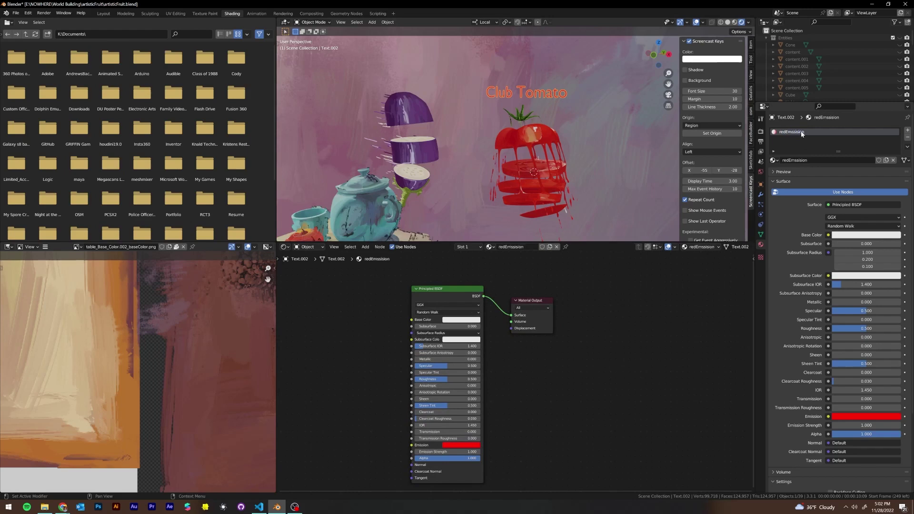
# Return to the Layout workspace and select the Club Tomato text above the tomato to inspect its color.
pyautogui.click(104, 14)
pyautogui.moveTo(362, 200); pyautogui.dragTo(404, 165, button='middle')
pyautogui.scroll(2, 403, 164)
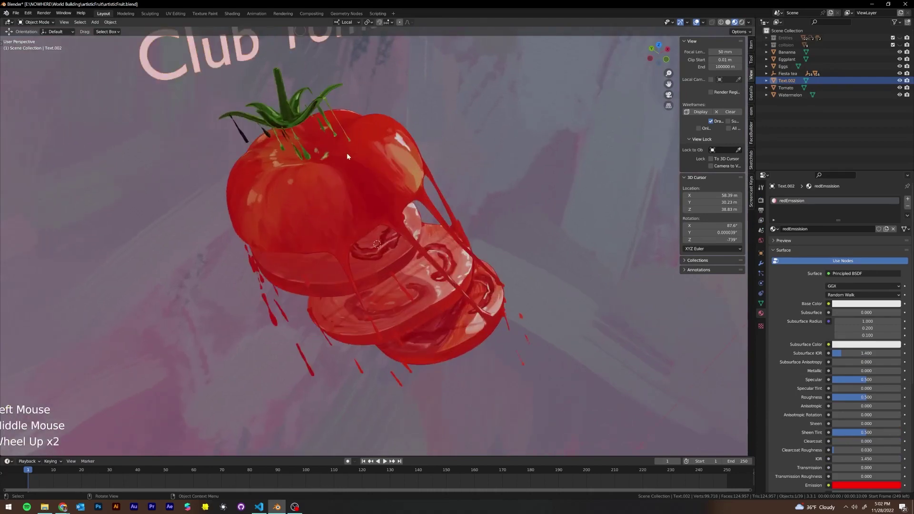
pyautogui.scroll(-1, 404, 164)
pyautogui.click(281, 123)
pyautogui.click(280, 126)
pyautogui.click(280, 127)
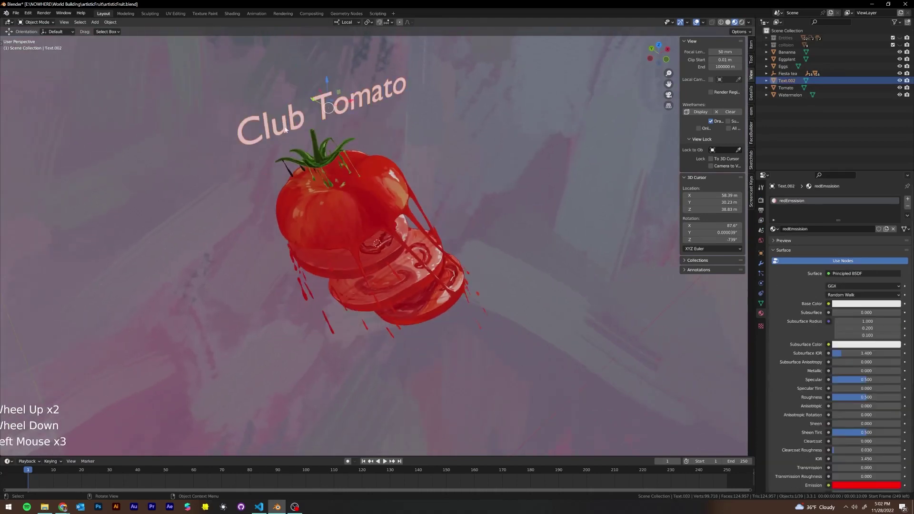
pyautogui.moveTo(280, 127); pyautogui.dragTo(411, 166, button='middle')
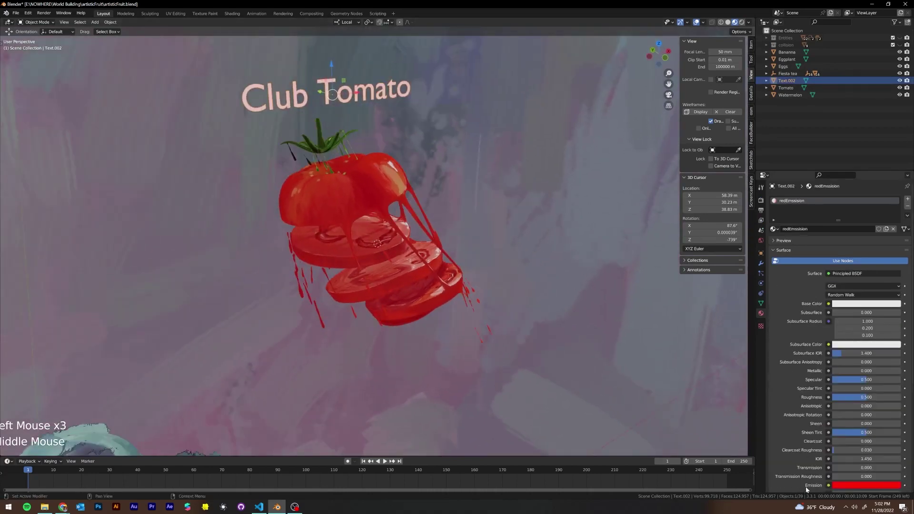
# Copy the emission color's hex value FF0006 into the material's base color.
pyautogui.click(860, 304)
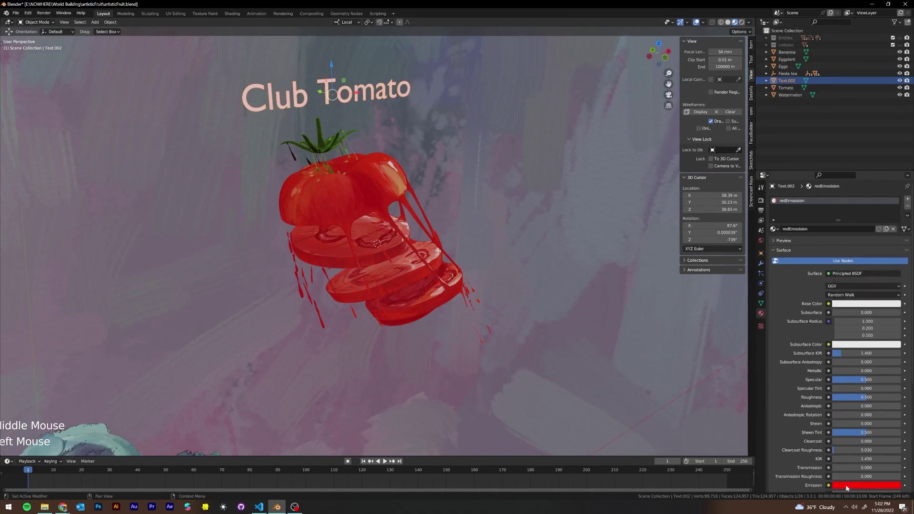
pyautogui.click(866, 485)
pyautogui.click(852, 453)
pyautogui.hotkey('ctrl', 'c')
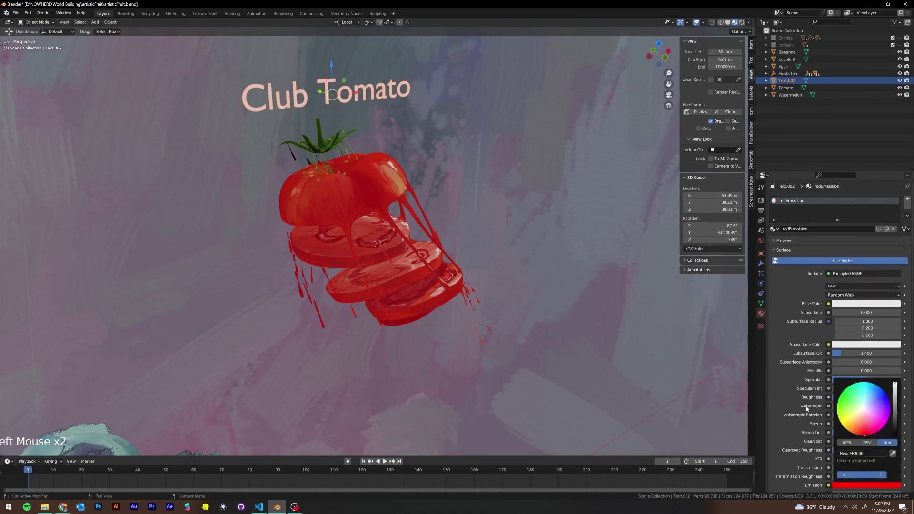
pyautogui.click(861, 303)
pyautogui.click(850, 272)
pyautogui.hotkey('ctrl', 'v')
pyautogui.press('Return')
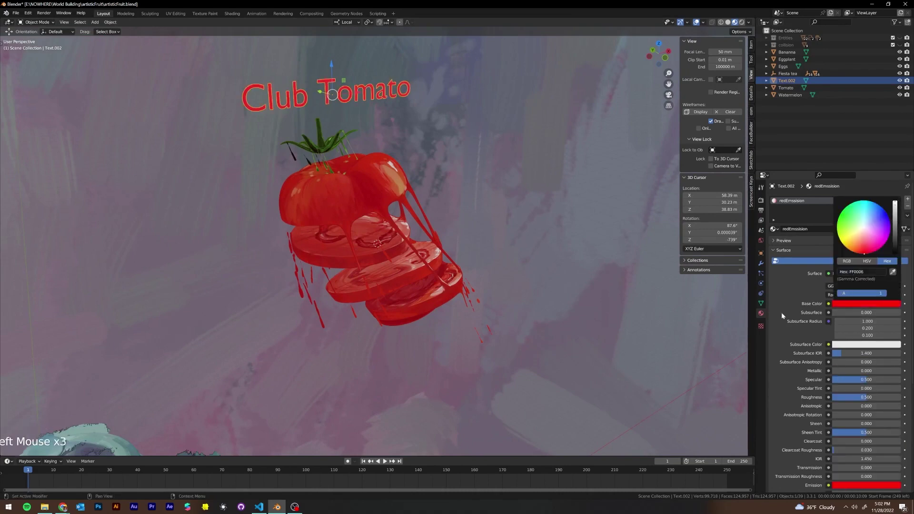
# Rescale the Club Tomato text uniformly to suit the tomato beneath it.
pyautogui.moveTo(601, 273); pyautogui.dragTo(411, 164, button='middle')
pyautogui.scroll(-2, 389, 158)
pyautogui.press('s')
pyautogui.click(490, 169)
pyautogui.click(359, 129)
pyautogui.moveTo(230, 232); pyautogui.dragTo(346, 213, button='middle')
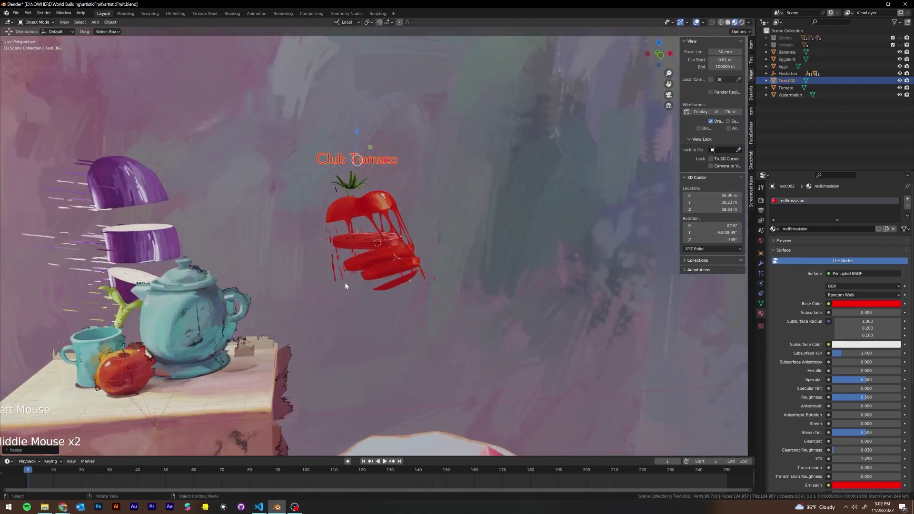
pyautogui.scroll(-1, 345, 282)
pyautogui.moveTo(345, 282); pyautogui.dragTo(349, 334, button='middle')
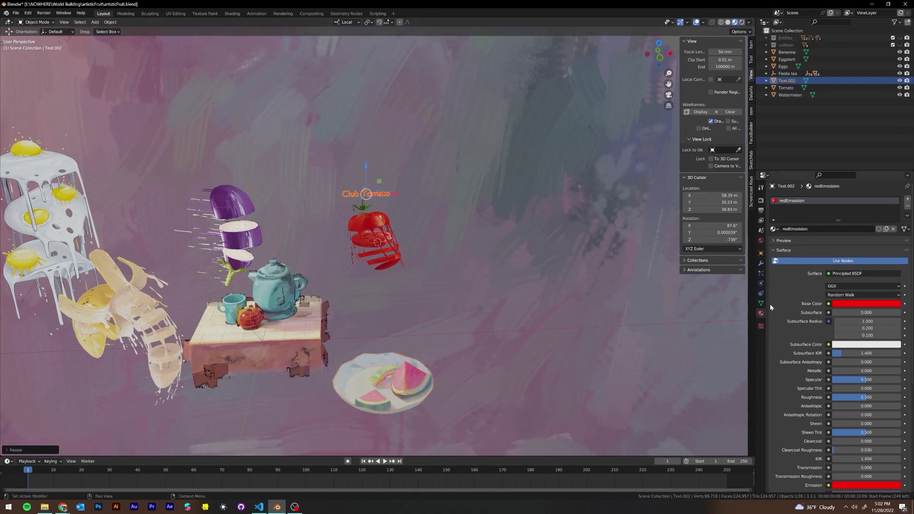
# Set the Club Tomato text's billboarding to Vertical in the NWR geometry properties, checking the label from several angles.
pyautogui.click(761, 230)
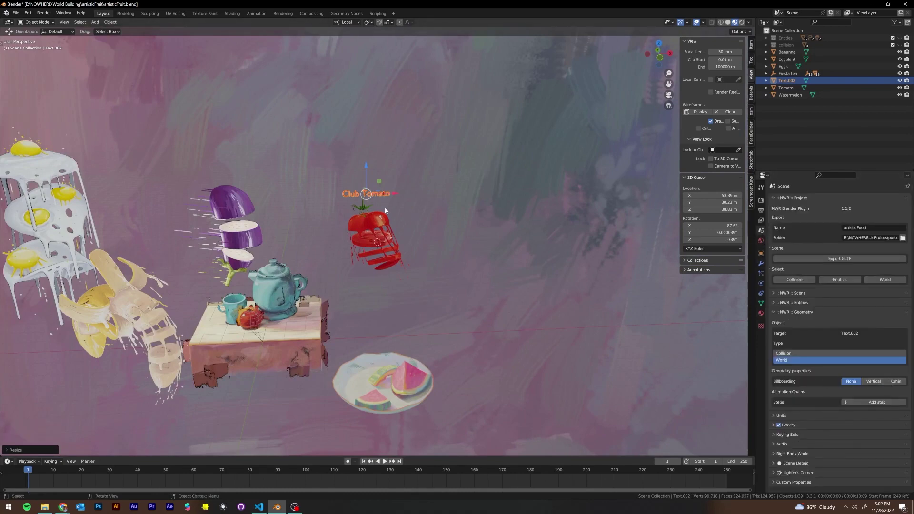
pyautogui.moveTo(405, 173); pyautogui.dragTo(419, 145, button='middle')
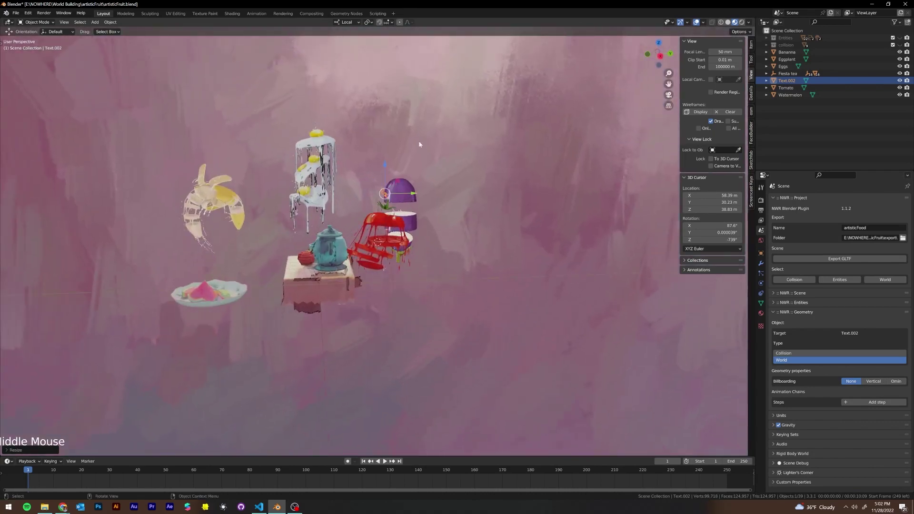
pyautogui.moveTo(425, 203); pyautogui.dragTo(435, 203, button='middle')
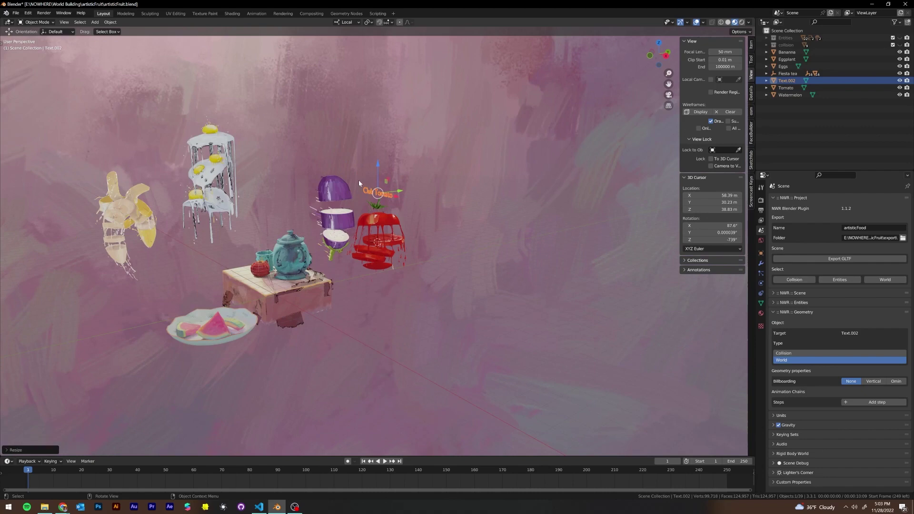
pyautogui.click(882, 381)
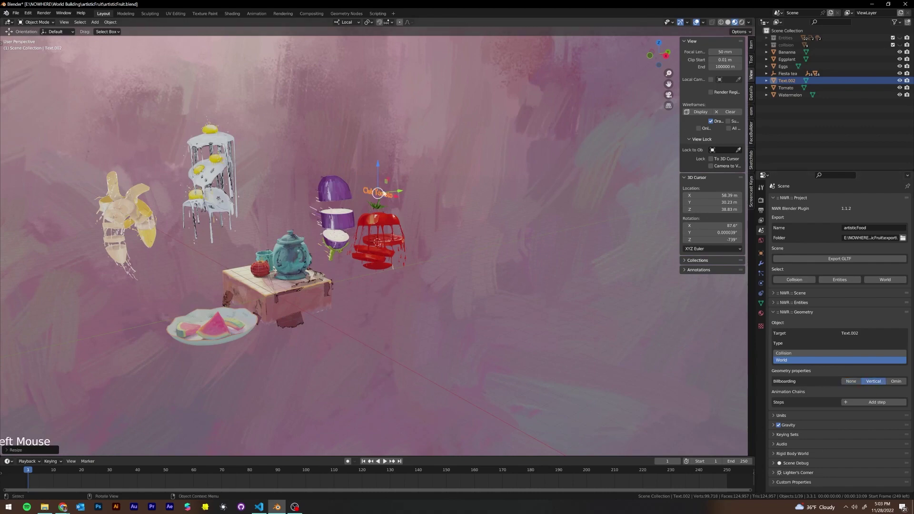
pyautogui.moveTo(384, 196)
pyautogui.mouseDown(button='middle')
pyautogui.moveTo(412, 193)
pyautogui.moveTo(403, 198)
pyautogui.mouseUp(button='middle')
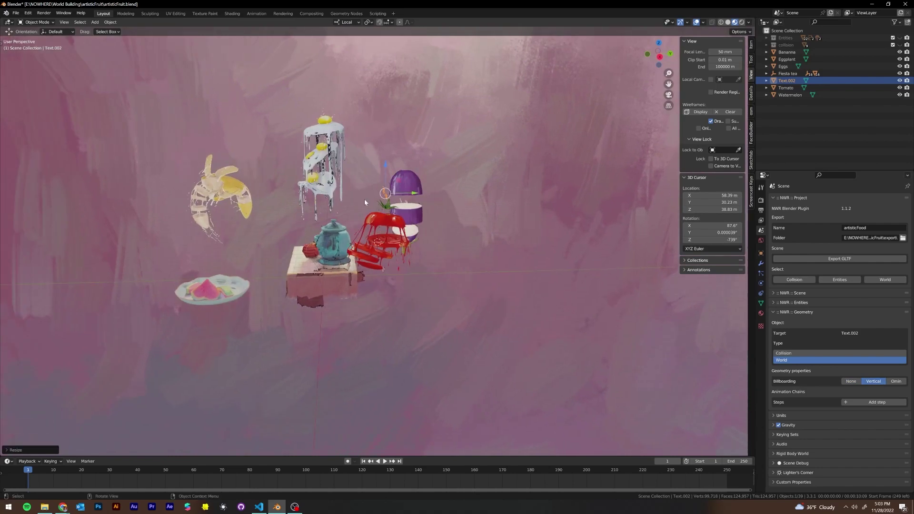
pyautogui.moveTo(364, 199); pyautogui.dragTo(345, 205, button='middle')
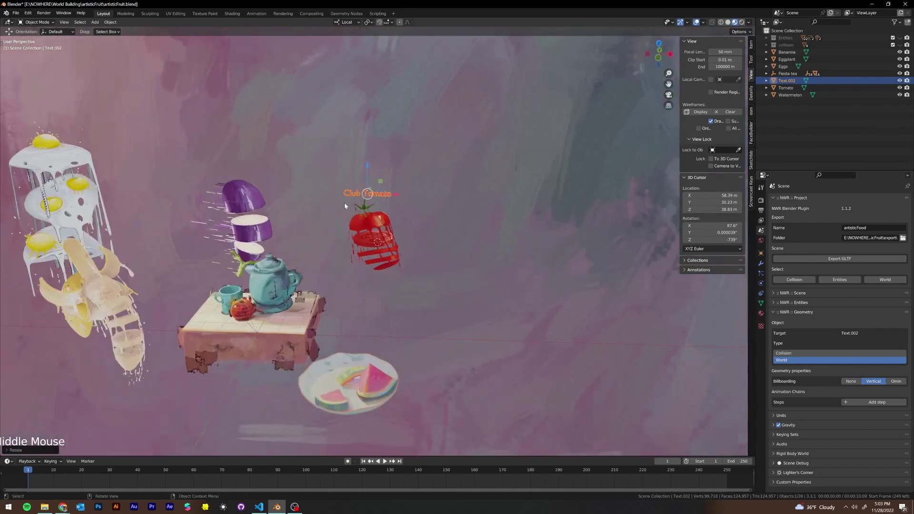